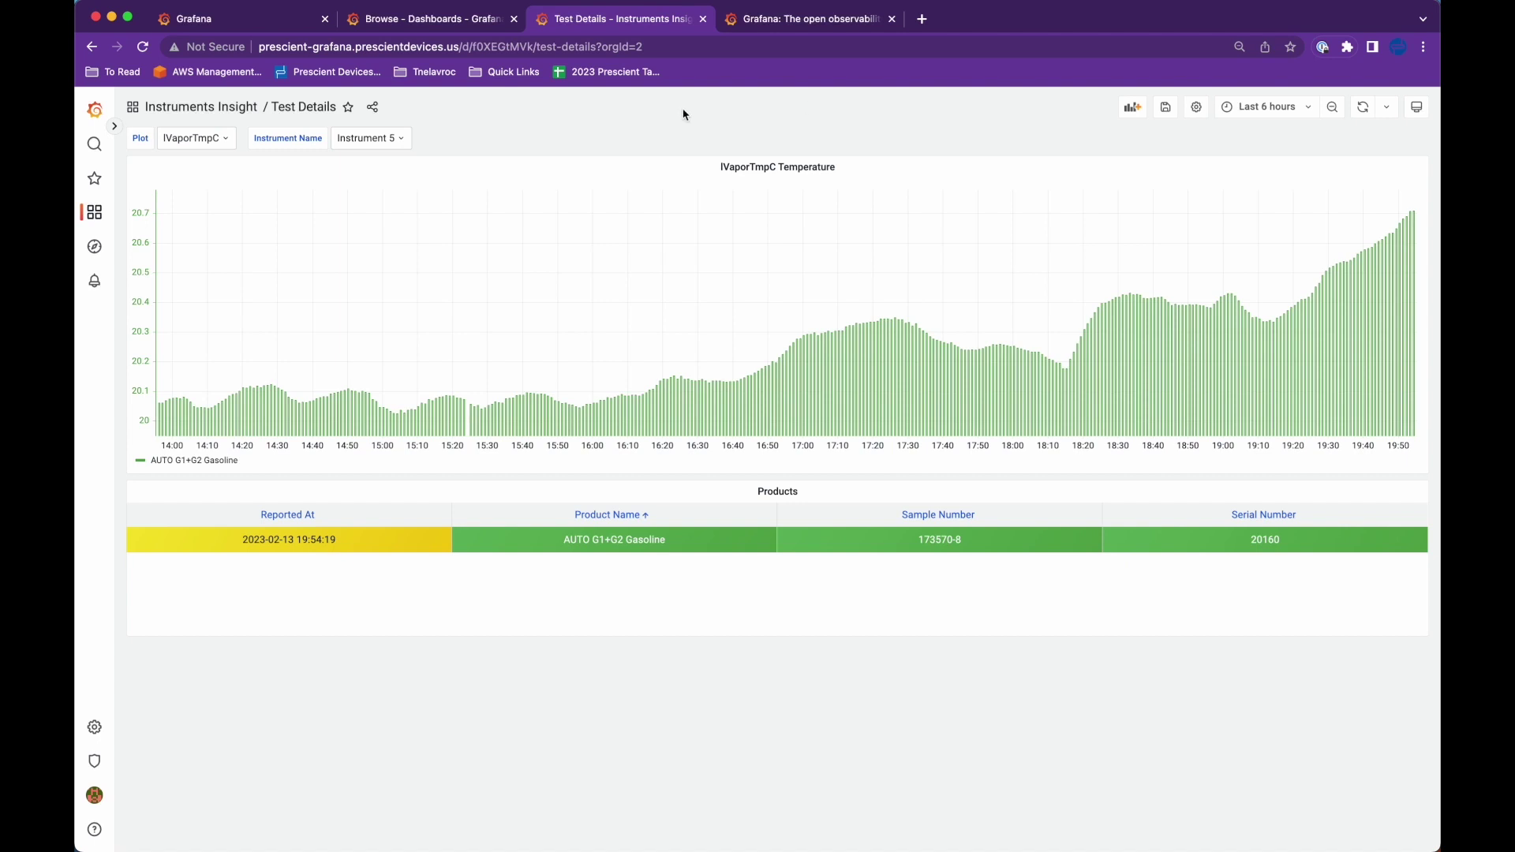
Inspect the p_value variable's type options in Test Details settings without changing anything.
{"action": "left_click", "coordinate": [1199, 115]}
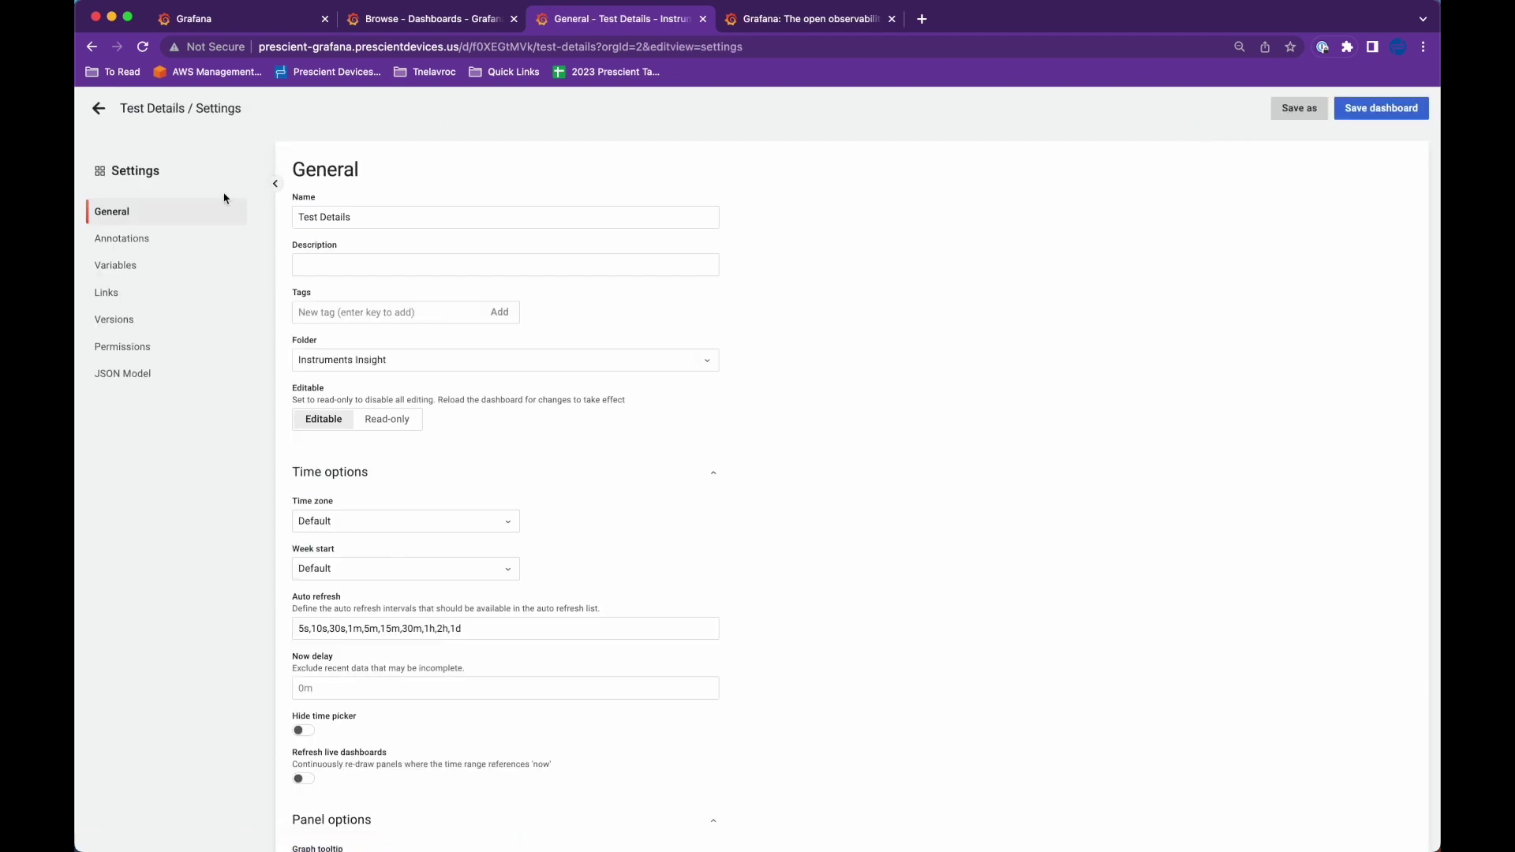
{"action": "left_click", "coordinate": [130, 269]}
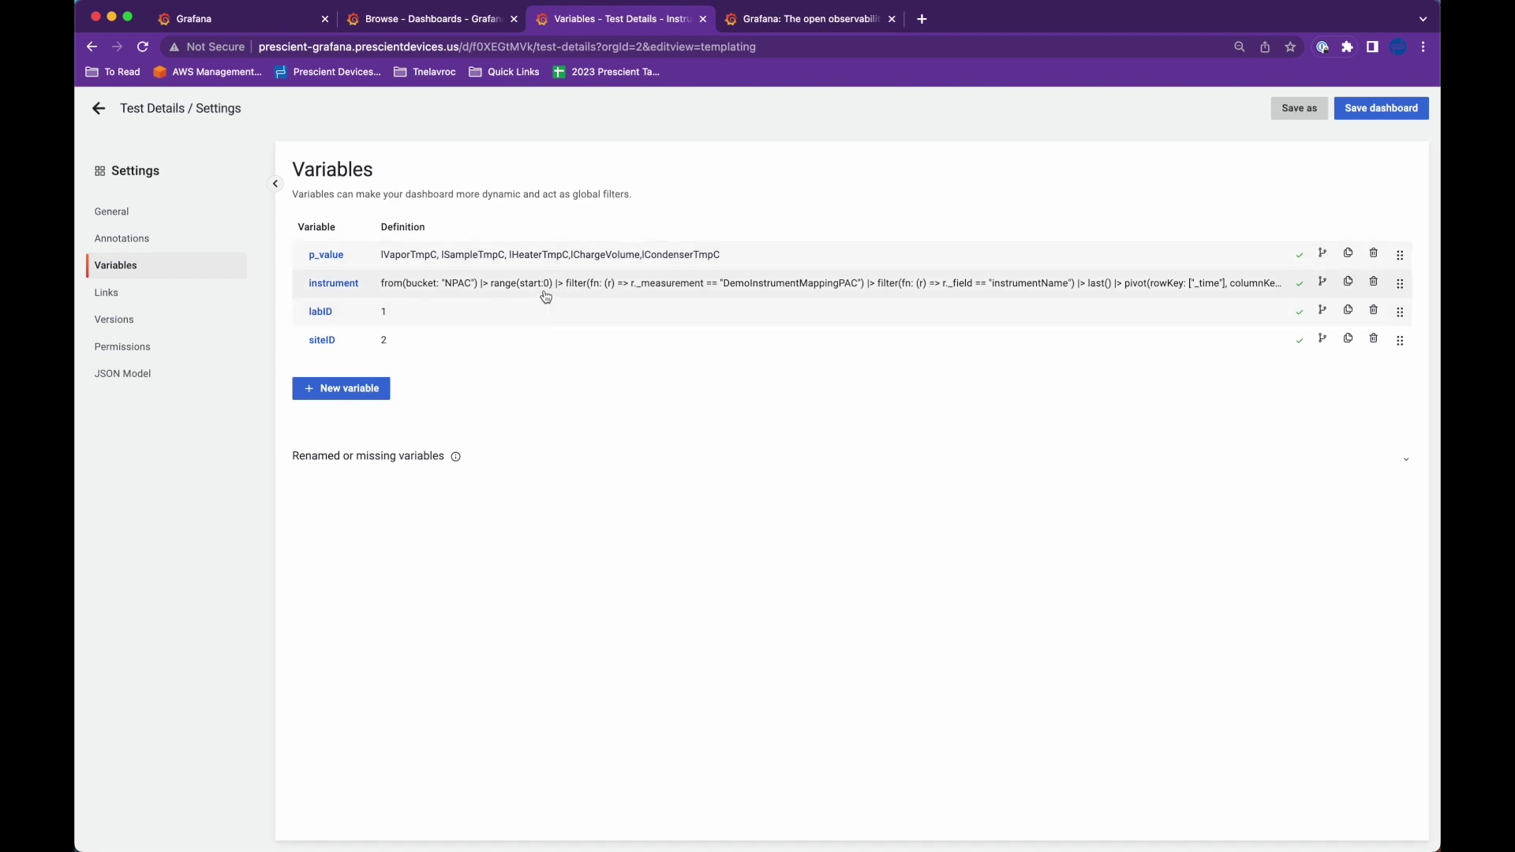
{"action": "left_click", "coordinate": [560, 253]}
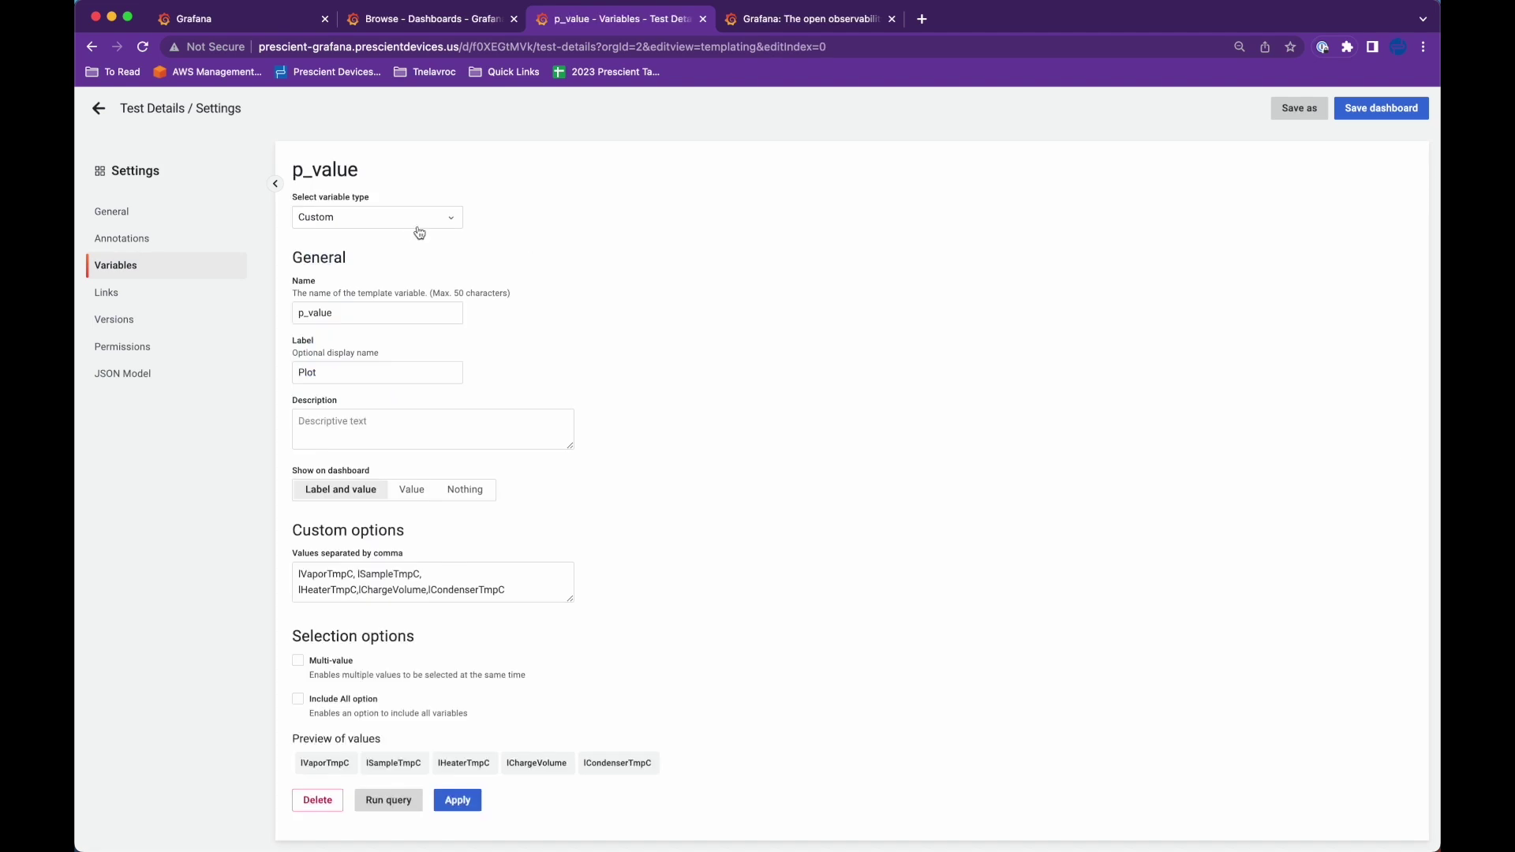
{"action": "left_click", "coordinate": [412, 225]}
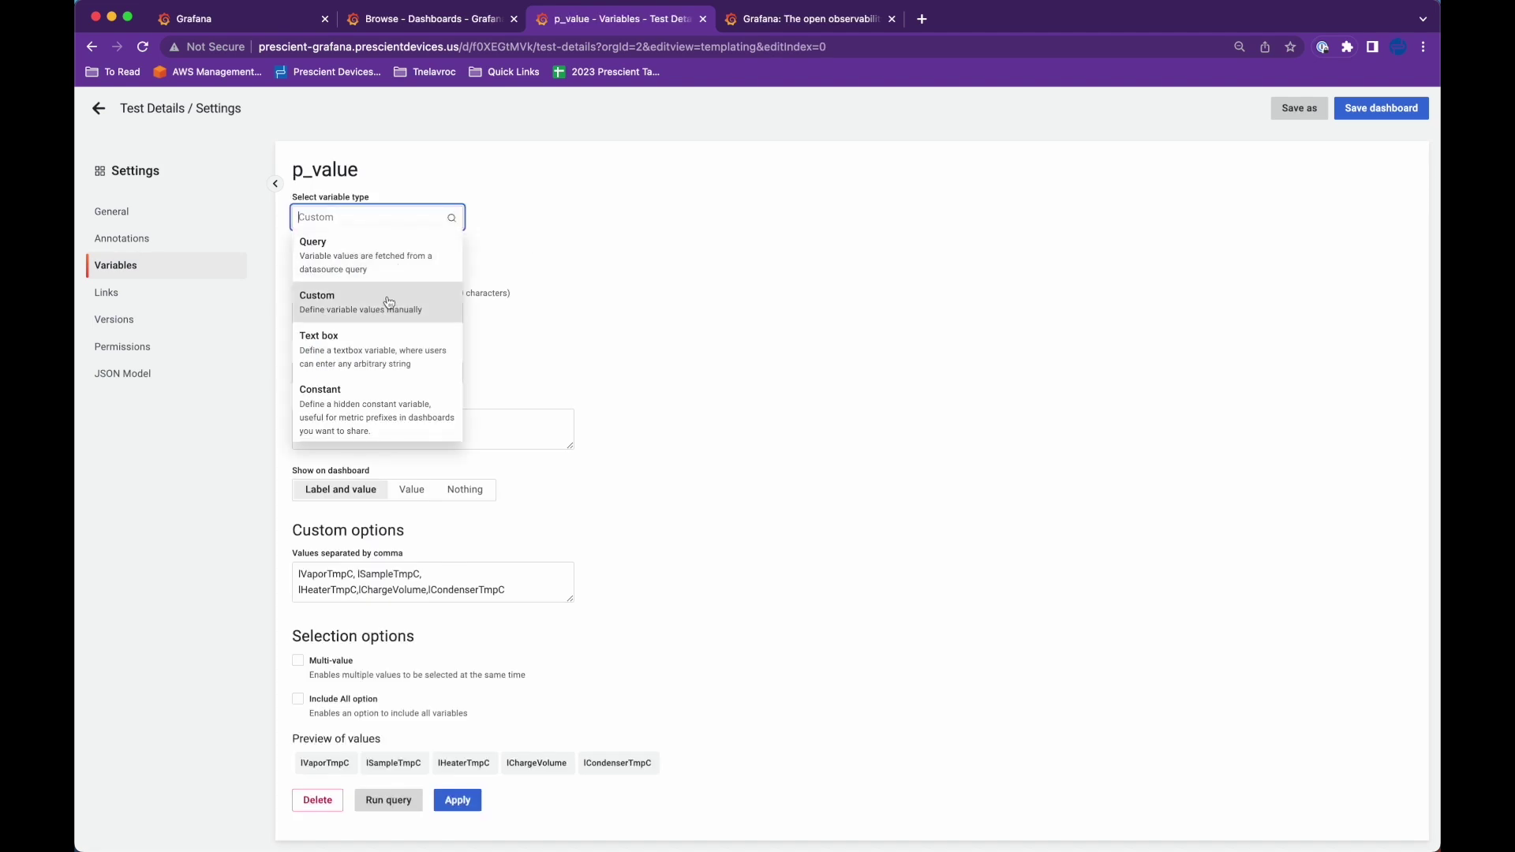
{"action": "left_click", "coordinate": [784, 298]}
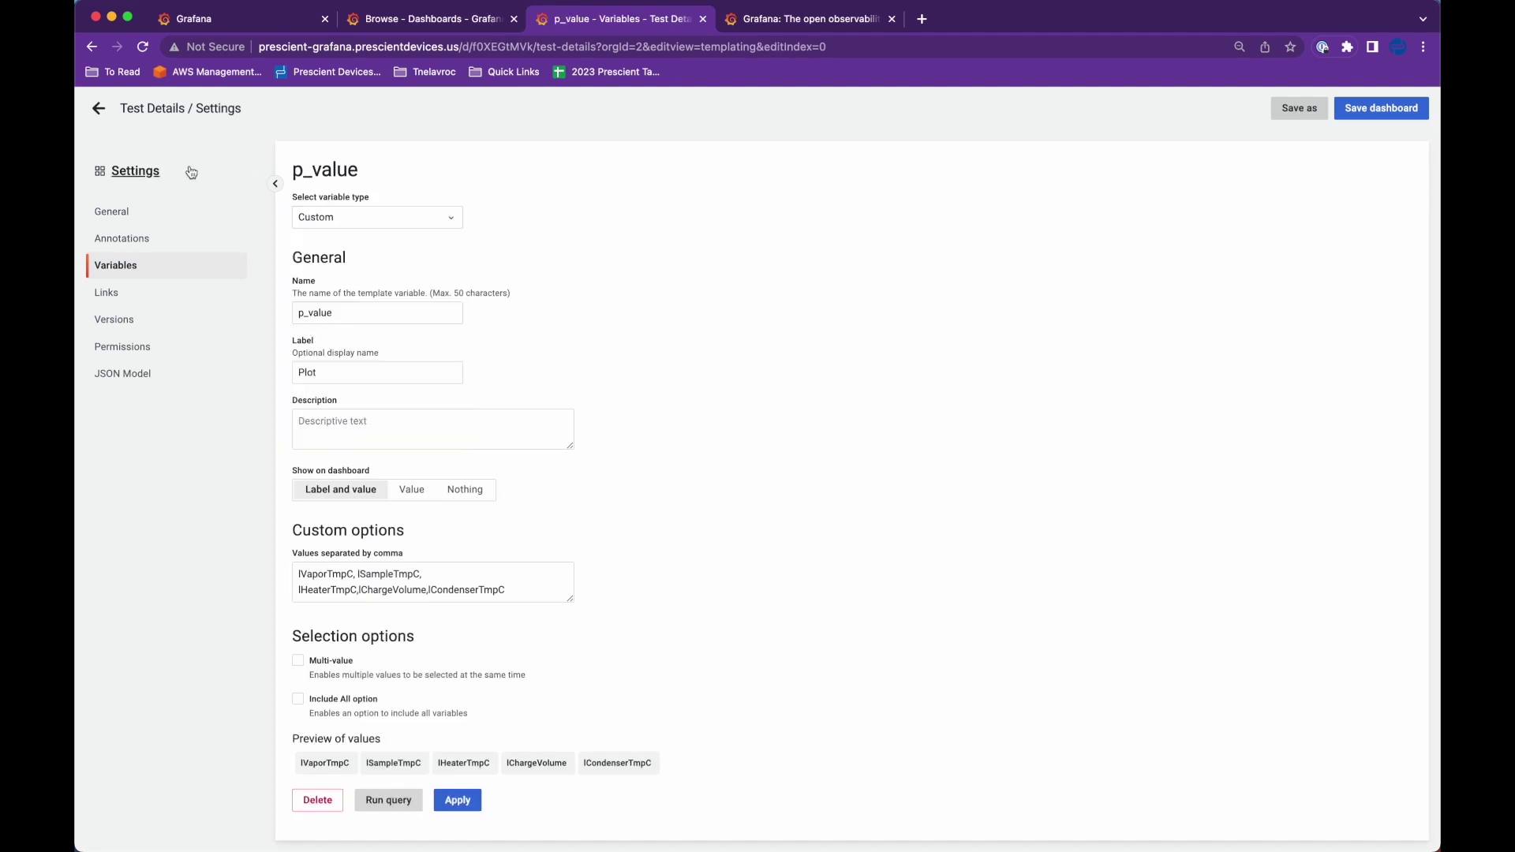
Return to Test Details and reopen its Variables list (p_value, instrument, labID, siteID).
{"action": "left_click", "coordinate": [98, 108]}
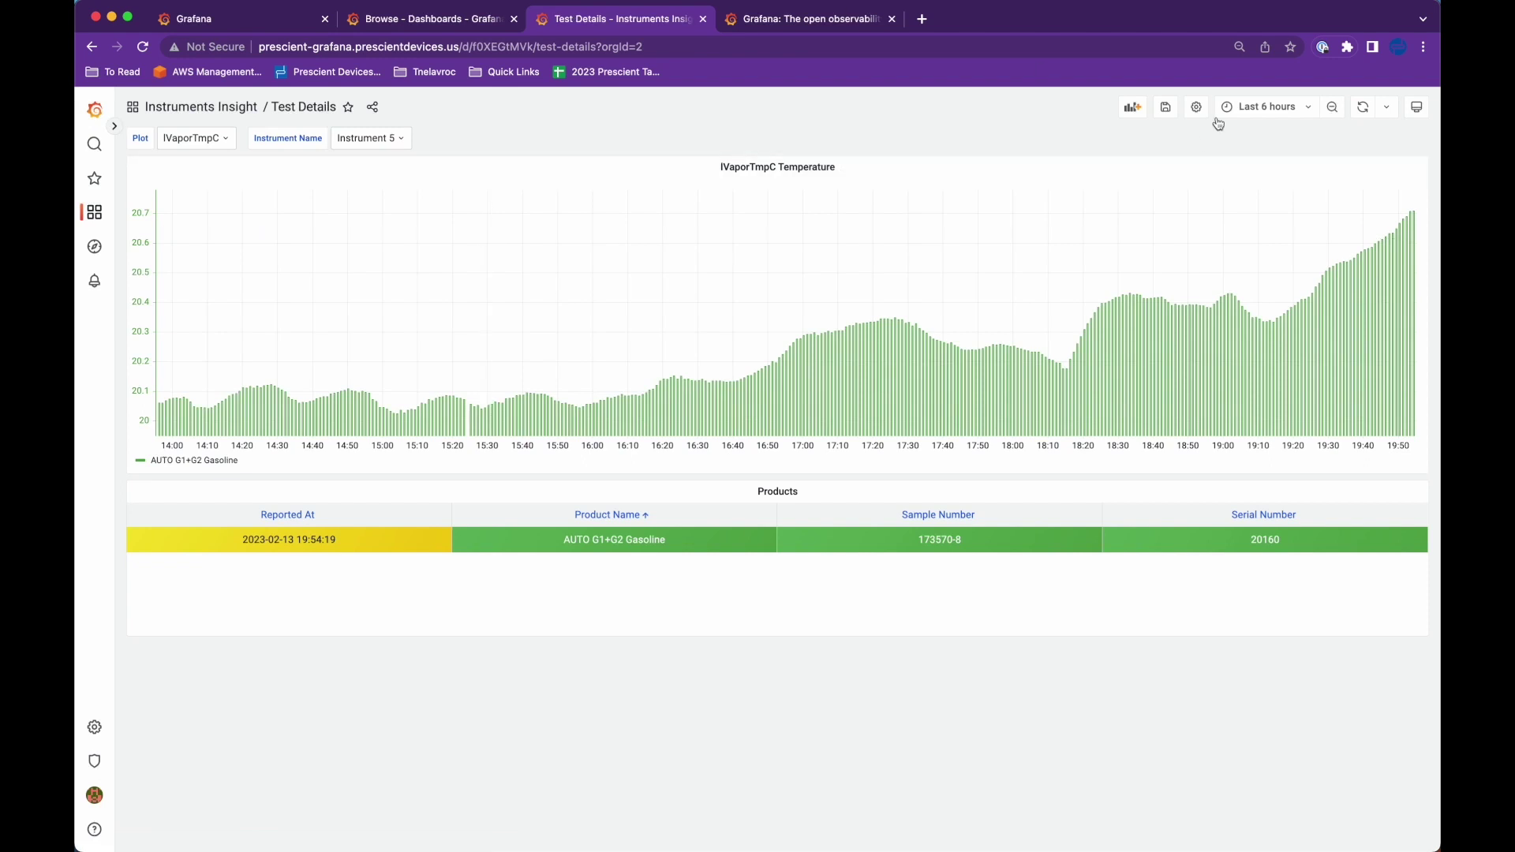
{"action": "left_click", "coordinate": [1196, 107]}
{"action": "left_click", "coordinate": [116, 264]}
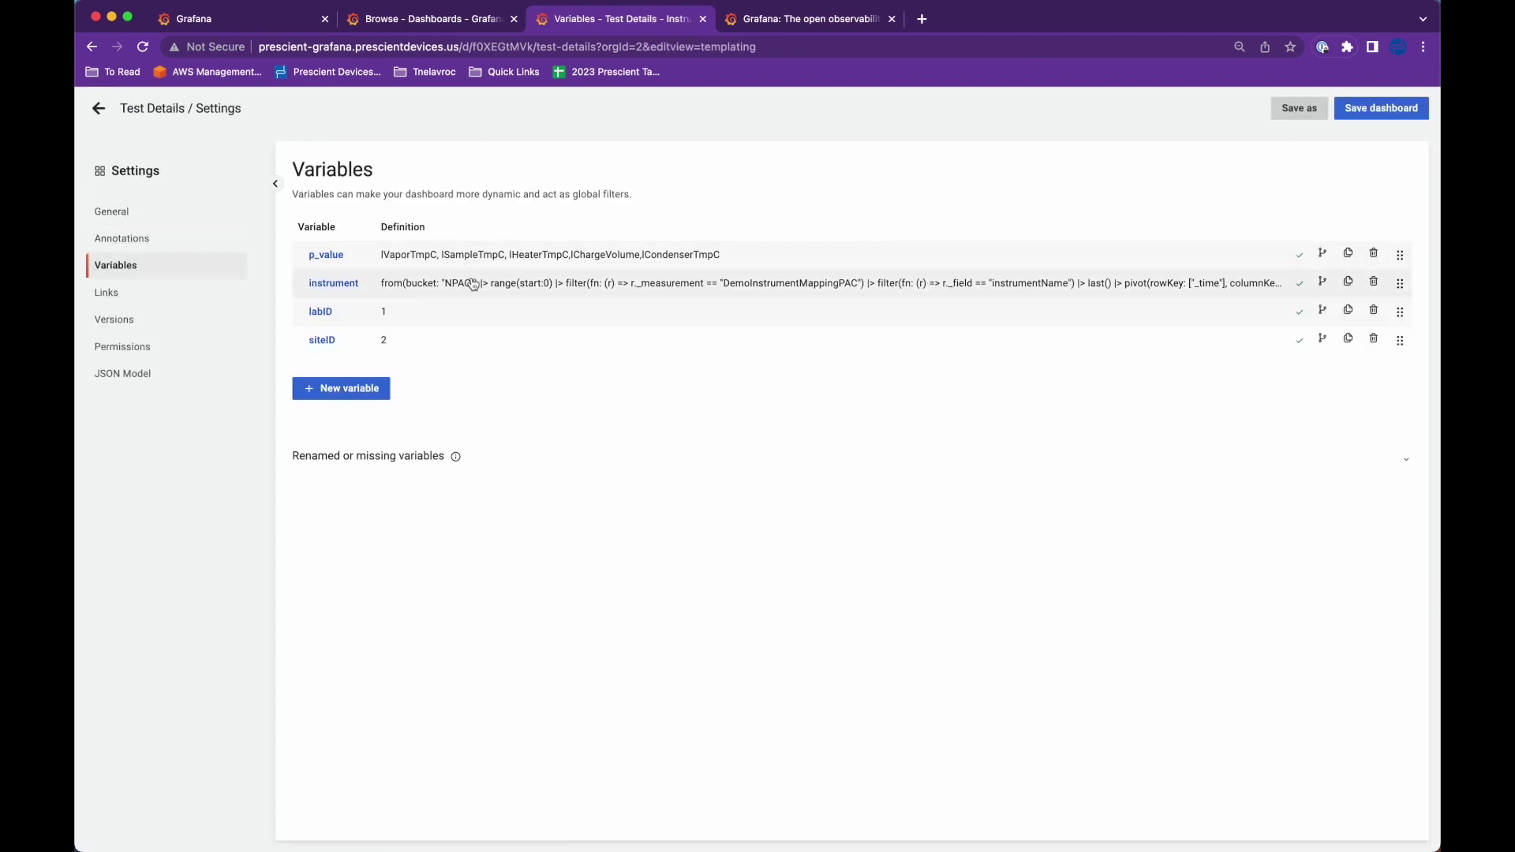
Read through the instrument variable's Flux query and options, then go back to Test Details.
{"action": "left_click", "coordinate": [474, 284]}
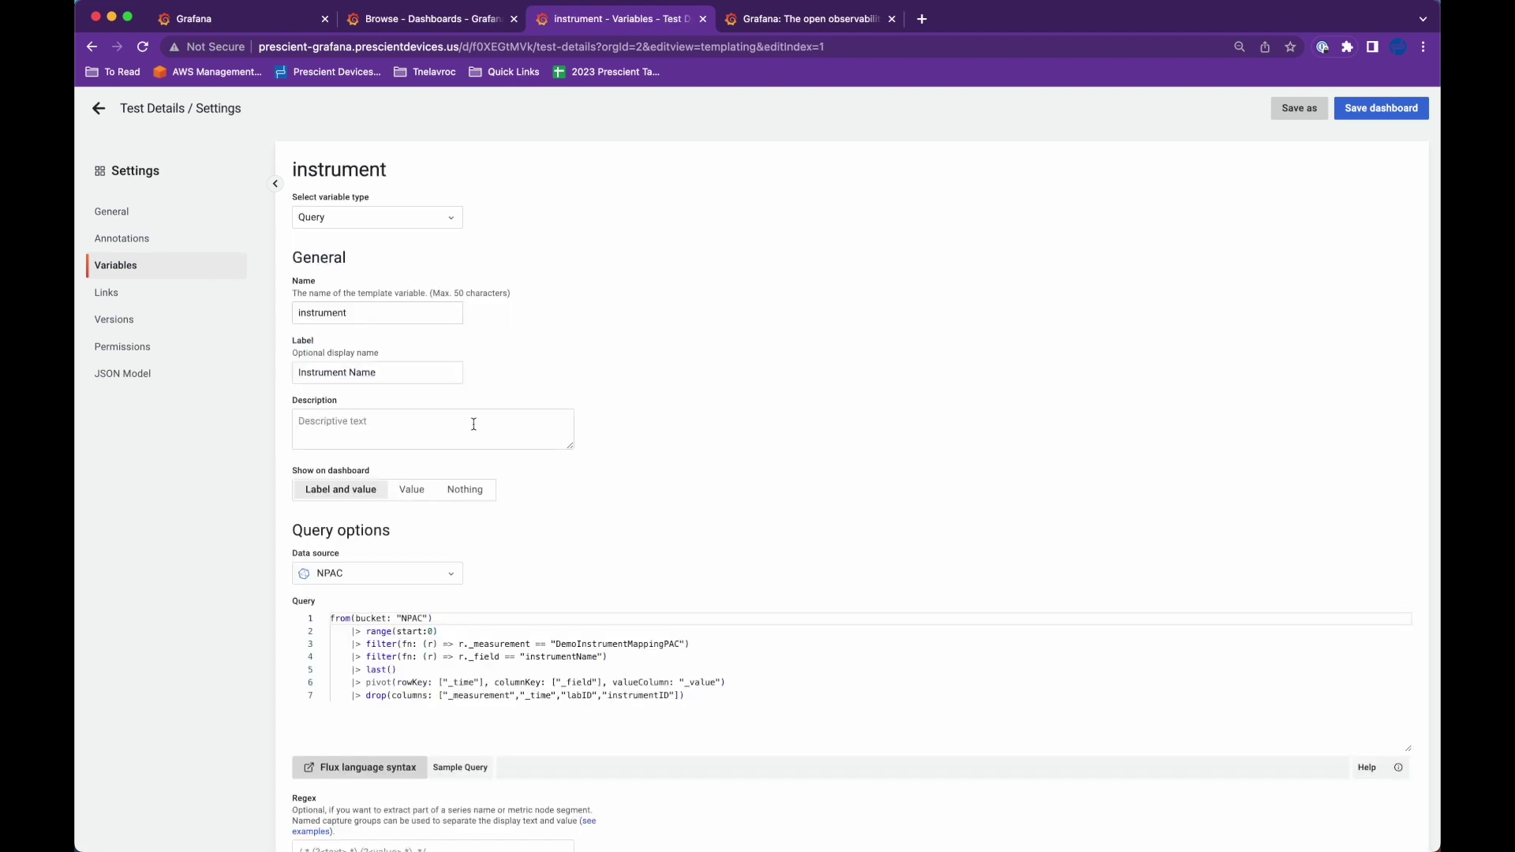
{"action": "scroll", "coordinate": [705, 437], "scroll_direction": "down", "scroll_amount": 2}
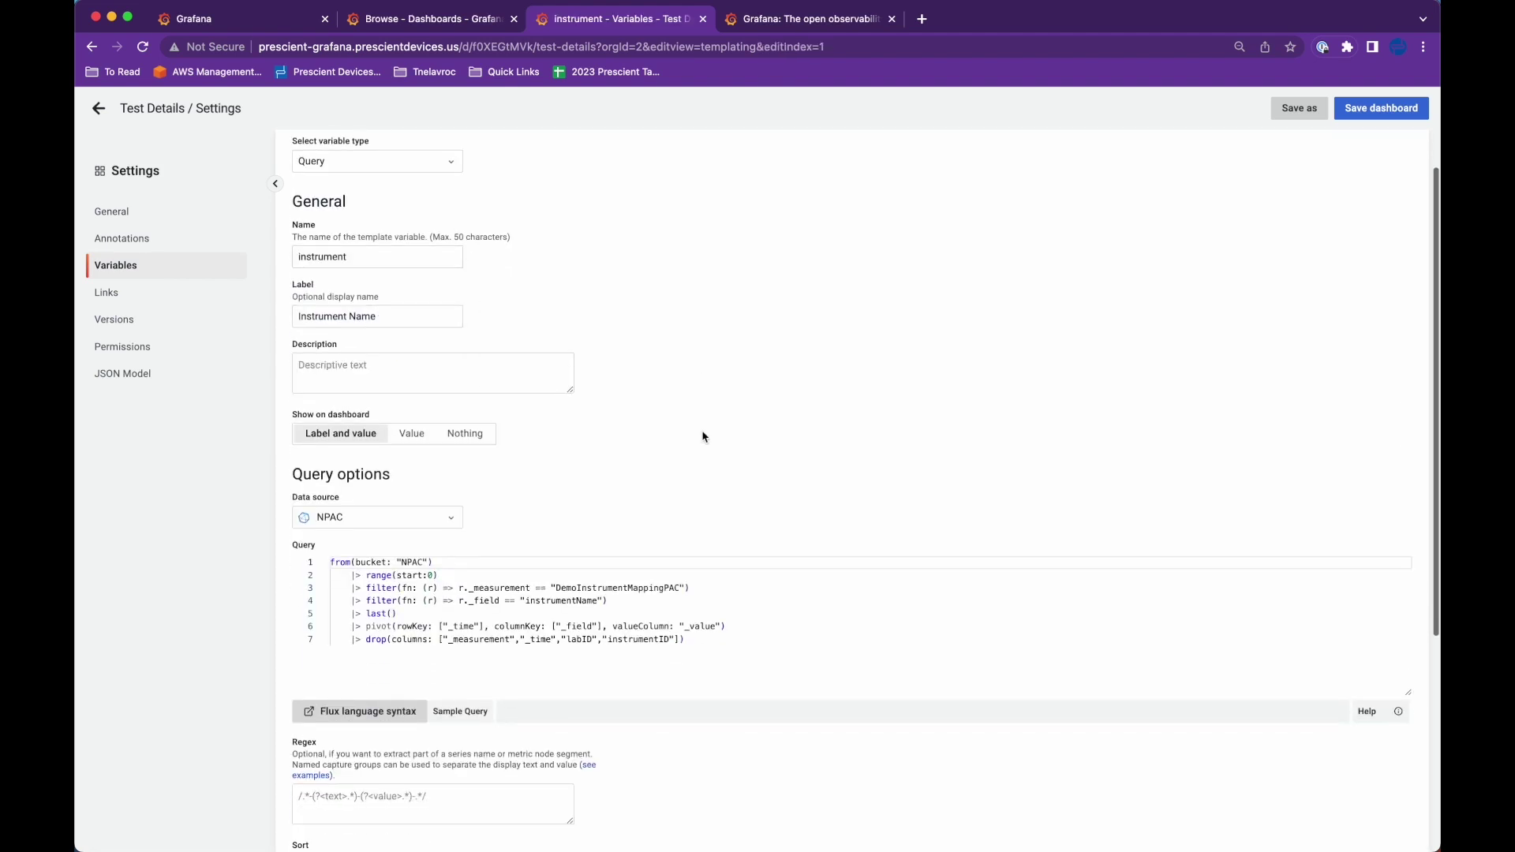
{"action": "scroll", "coordinate": [704, 433], "scroll_direction": "up", "scroll_amount": 1}
{"action": "left_click_drag", "start_coordinate": [696, 683], "coordinate": [320, 606]}
{"action": "left_click", "coordinate": [446, 654]}
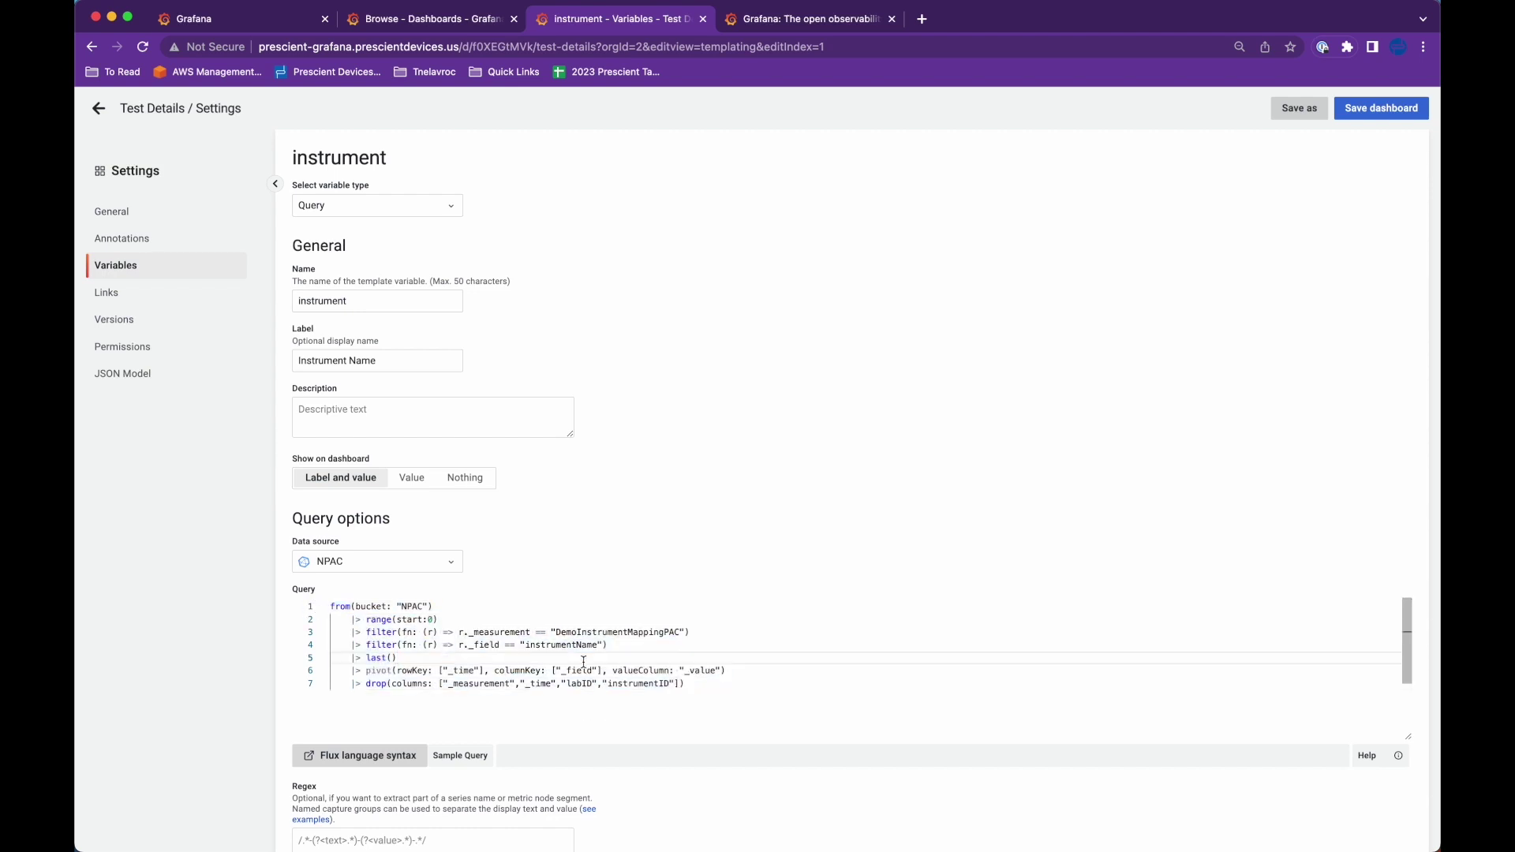
{"action": "scroll", "coordinate": [591, 651], "scroll_direction": "down", "scroll_amount": 3}
{"action": "scroll", "coordinate": [598, 672], "scroll_direction": "up", "scroll_amount": 3}
{"action": "scroll", "coordinate": [730, 496], "scroll_direction": "down", "scroll_amount": 5}
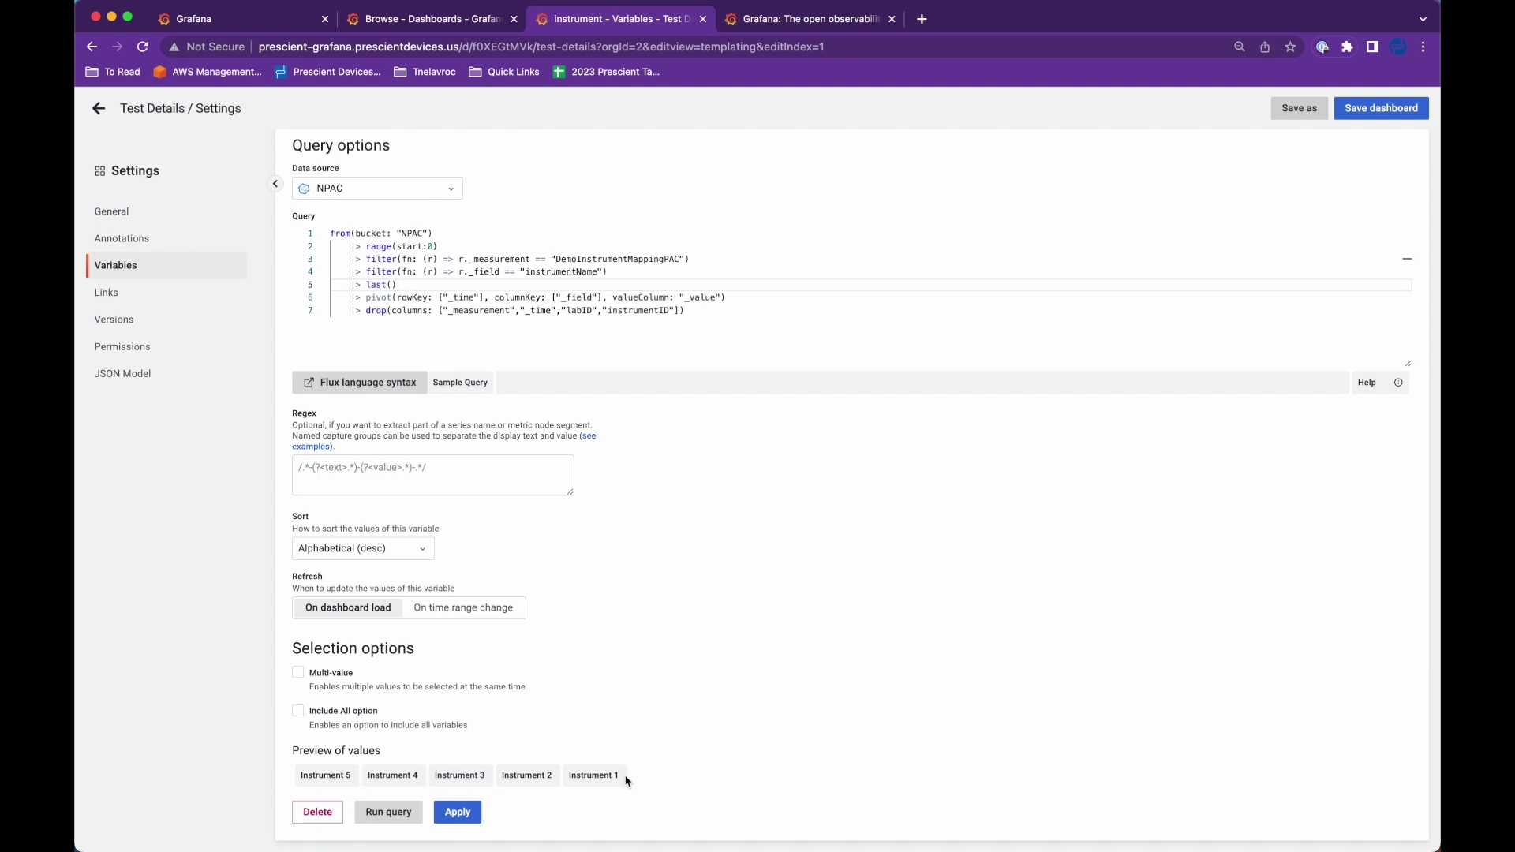
{"action": "scroll", "coordinate": [812, 707], "scroll_direction": "up", "scroll_amount": 5}
{"action": "left_click", "coordinate": [100, 110]}
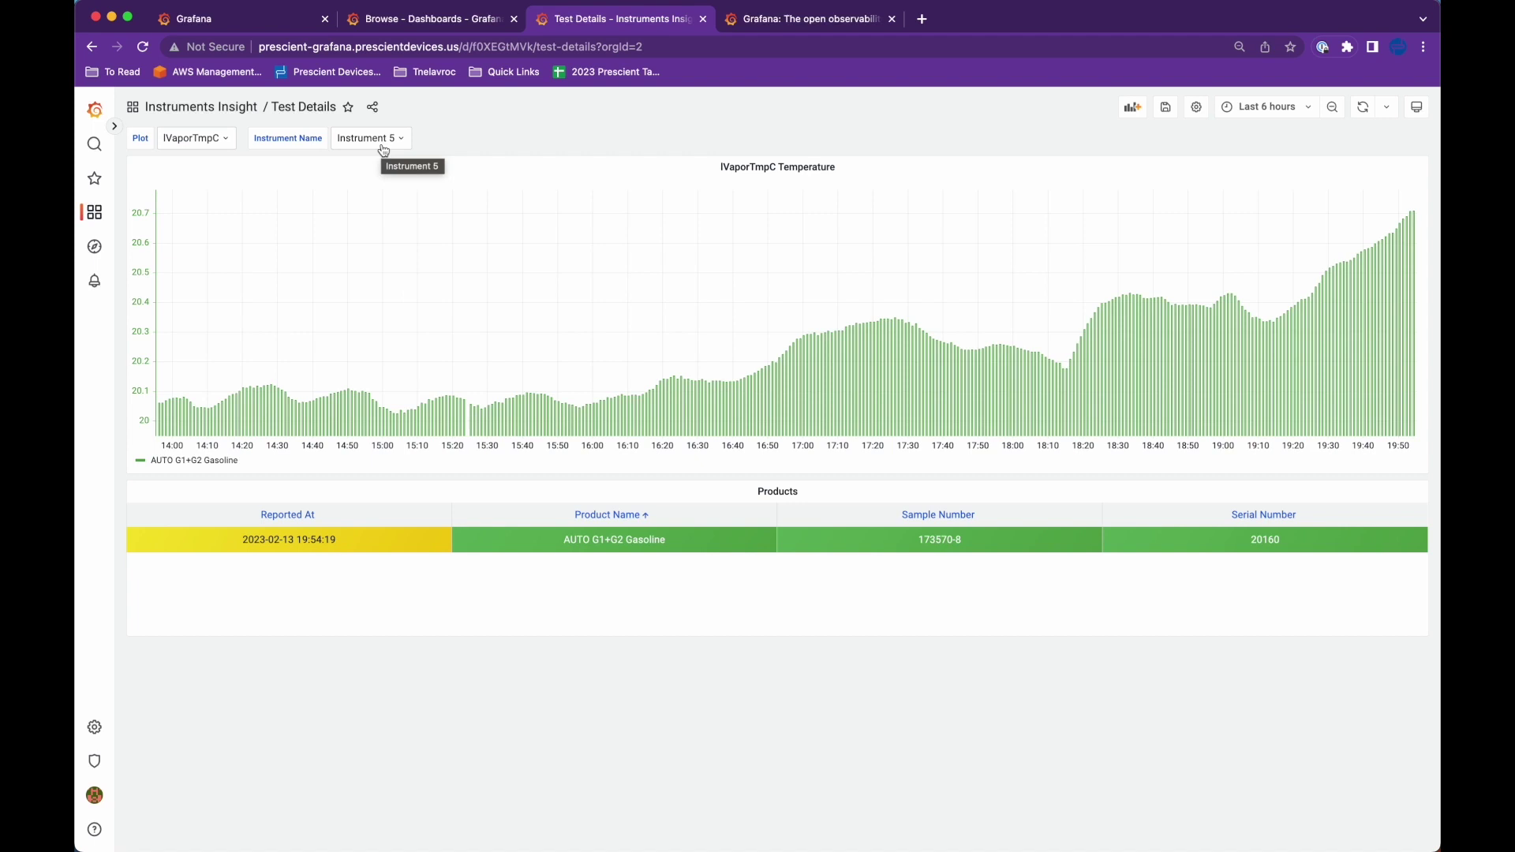
Switch Instrument Name through Instrument 4 and Instrument 3, settling on Instrument 2.
{"action": "left_click", "coordinate": [800, 169]}
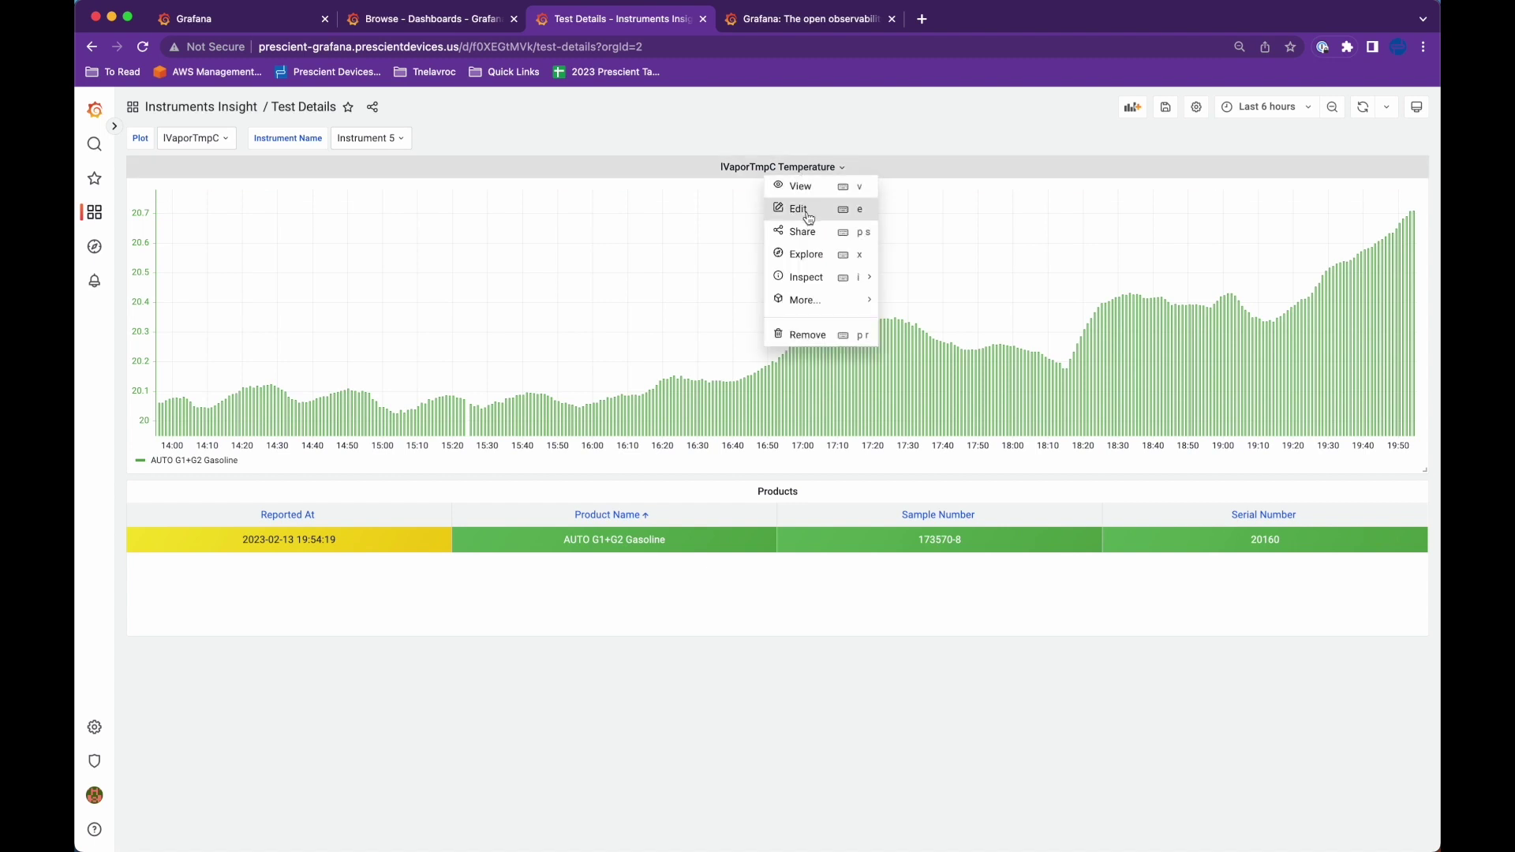
{"action": "left_click", "coordinate": [613, 126]}
{"action": "left_click", "coordinate": [407, 139]}
{"action": "left_click", "coordinate": [383, 156]}
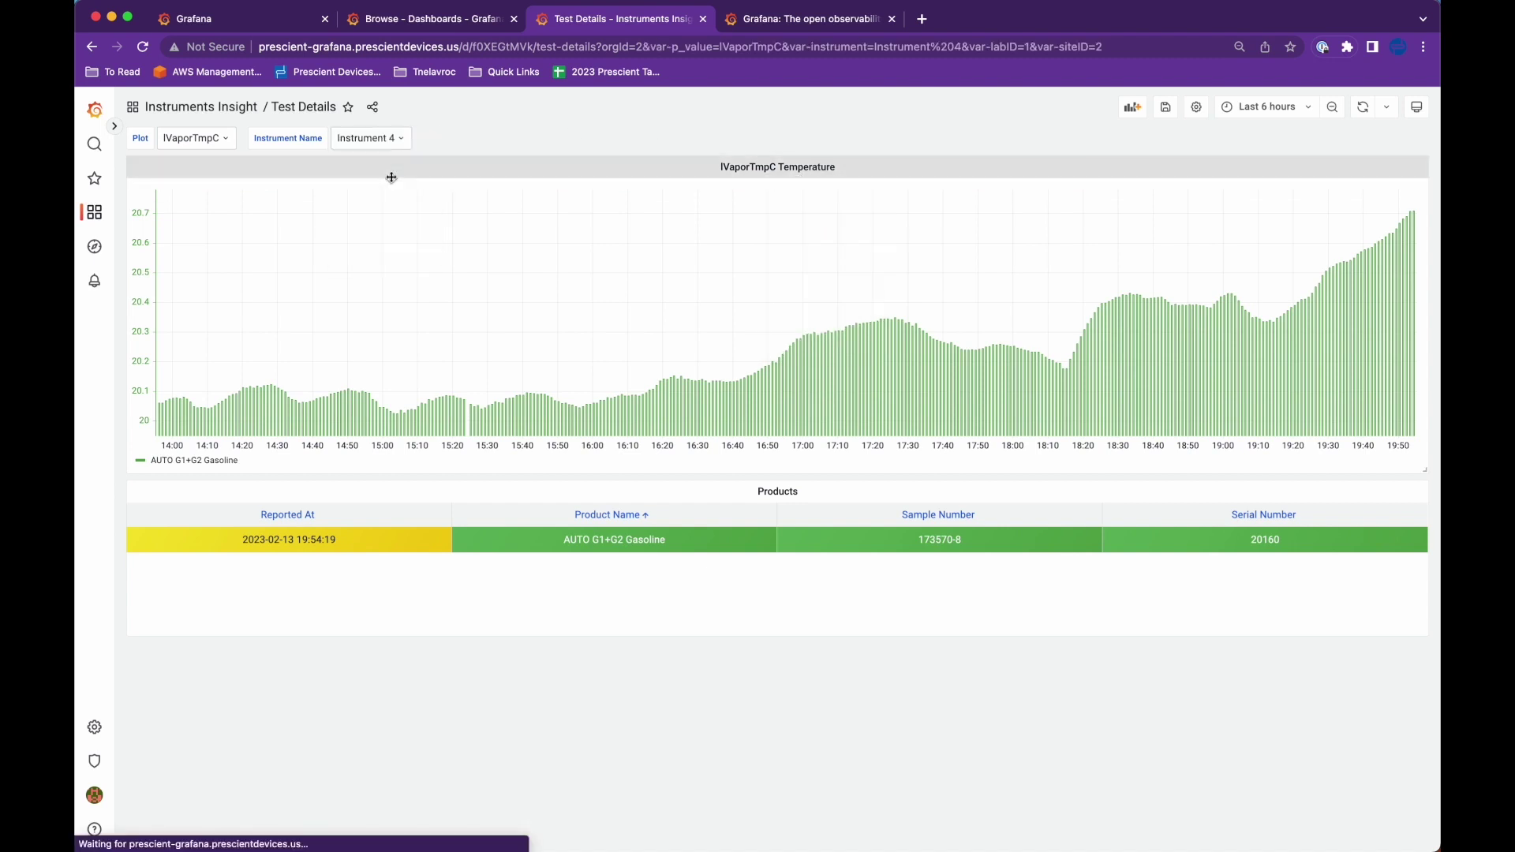
{"action": "left_click", "coordinate": [381, 147]}
{"action": "left_click", "coordinate": [376, 187]}
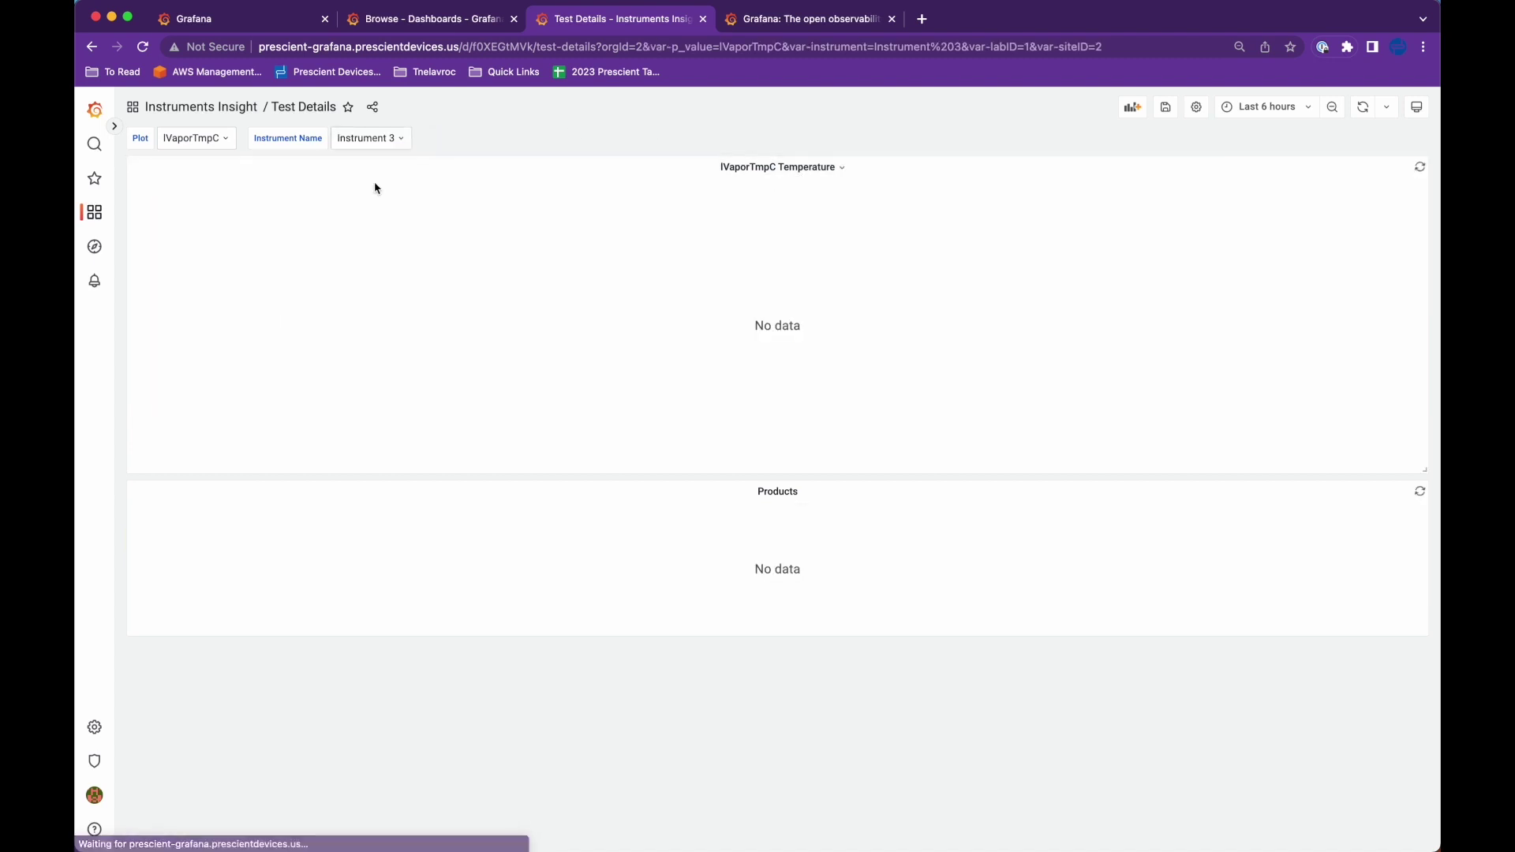
{"action": "left_click", "coordinate": [375, 150]}
{"action": "left_click", "coordinate": [371, 205]}
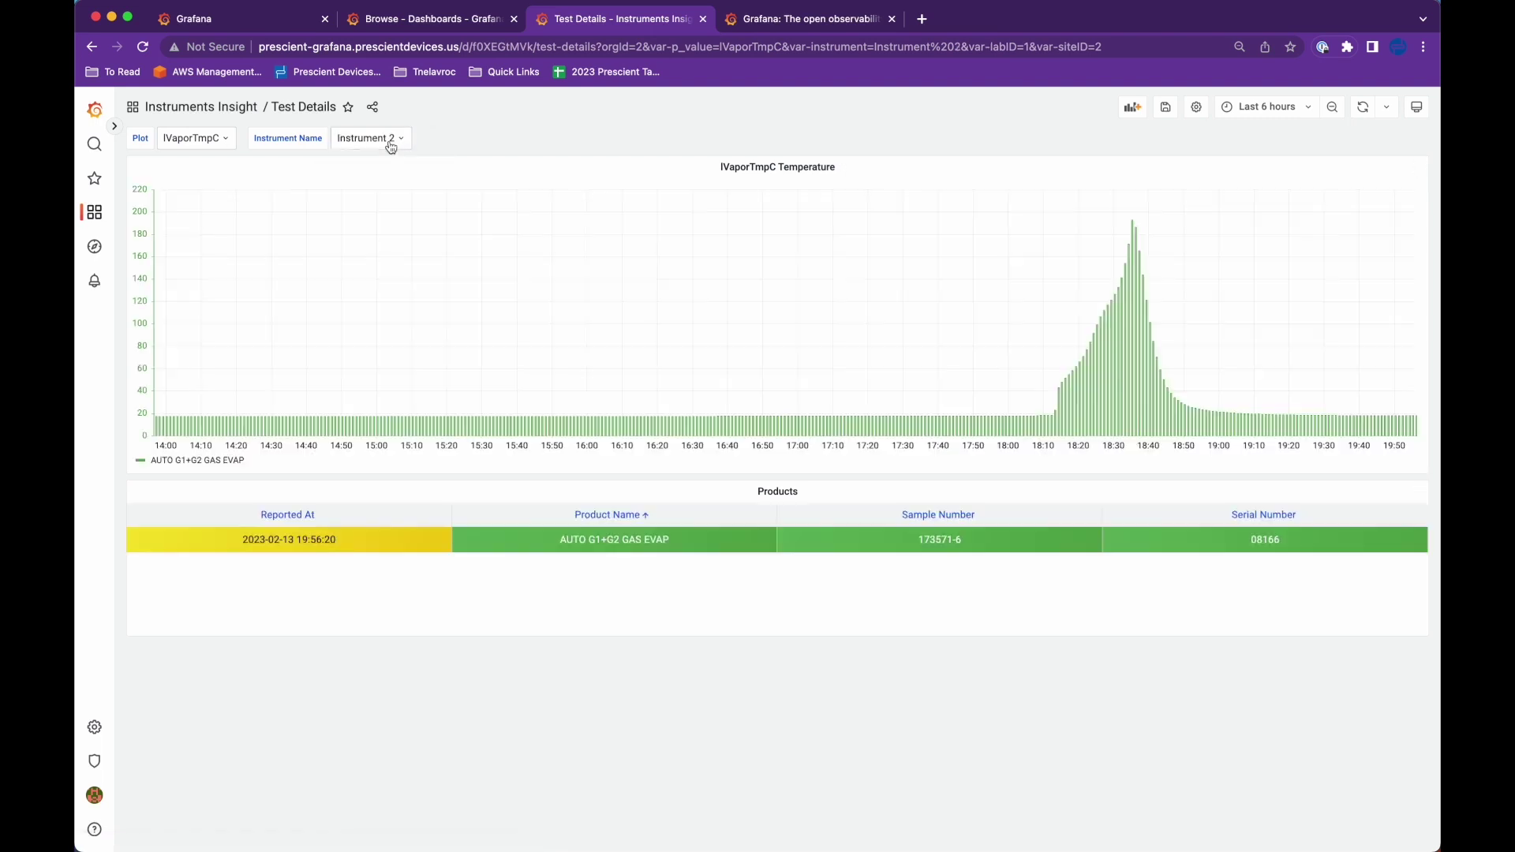
{"action": "left_click", "coordinate": [389, 141]}
{"action": "left_click", "coordinate": [478, 124]}
Open the IVaporTmpC Temperature panel in the panel editor.
{"action": "left_click", "coordinate": [795, 177]}
{"action": "left_click", "coordinate": [797, 206]}
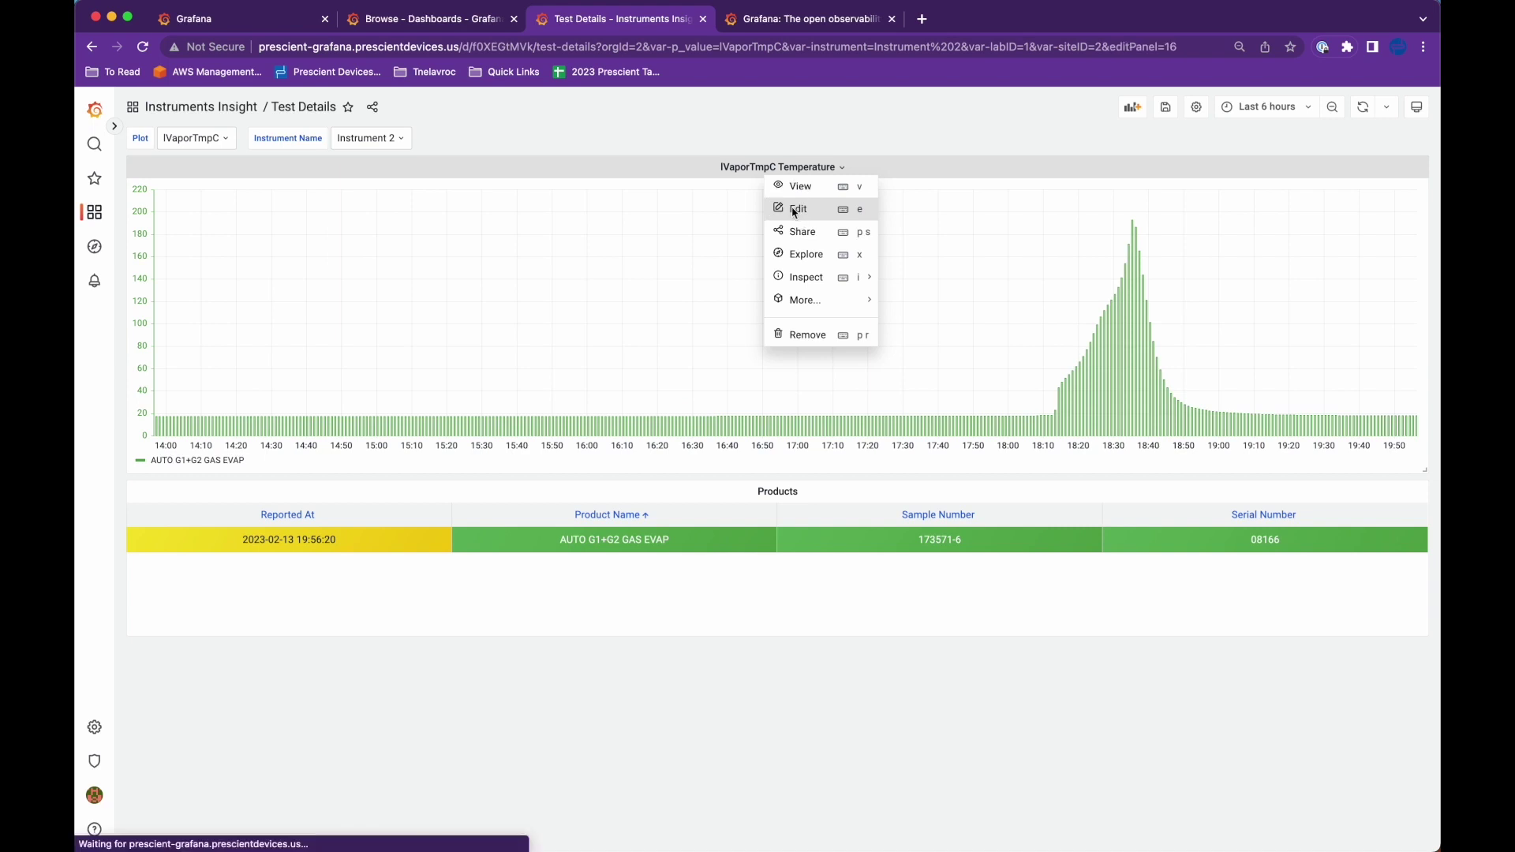
{"action": "scroll", "coordinate": [480, 678], "scroll_direction": "up", "scroll_amount": 1}
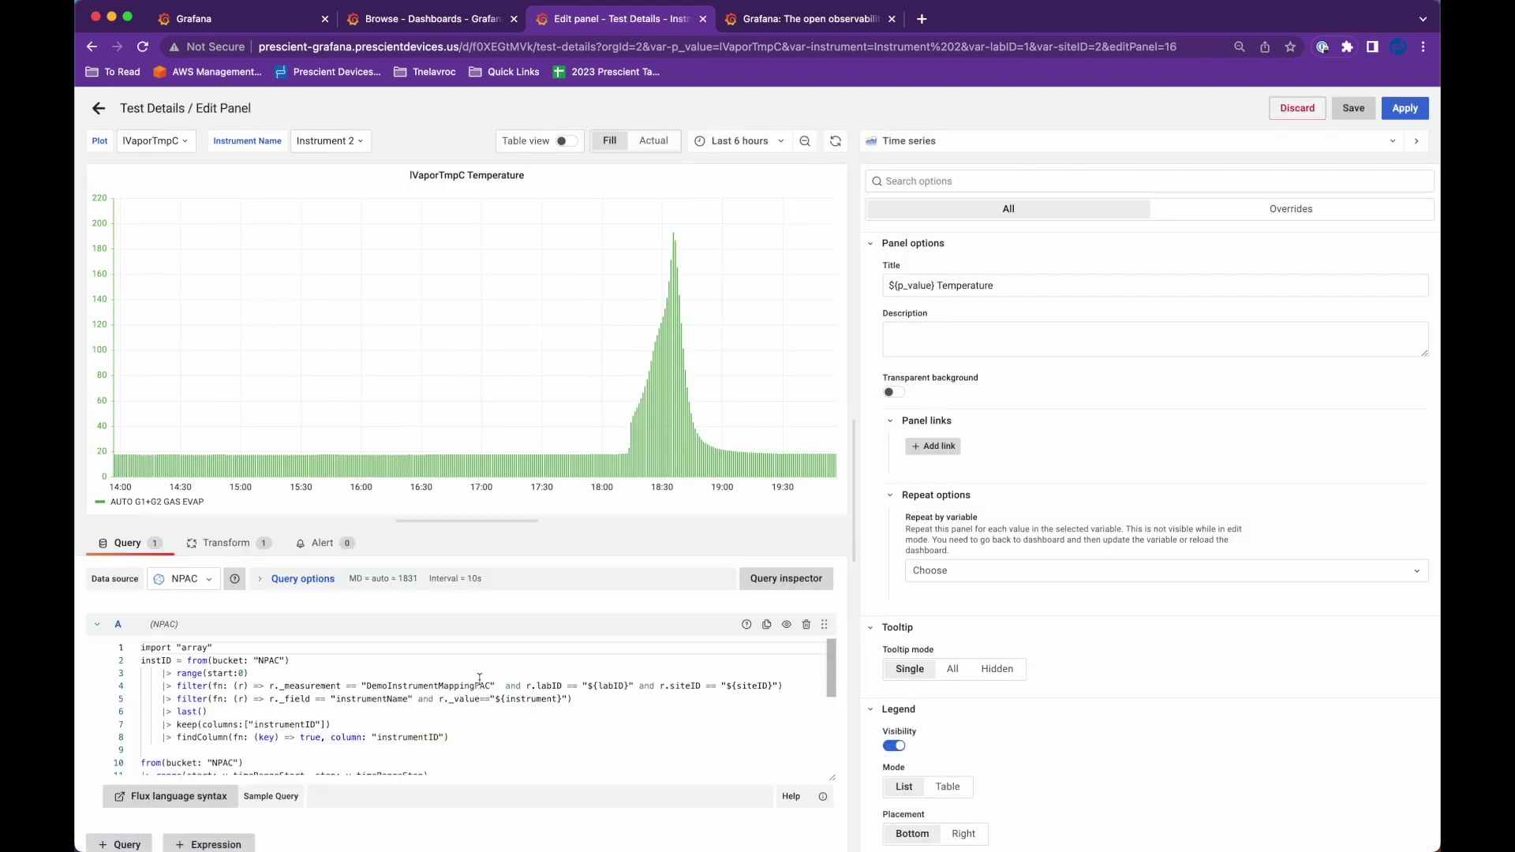
{"action": "left_click", "coordinate": [493, 702]}
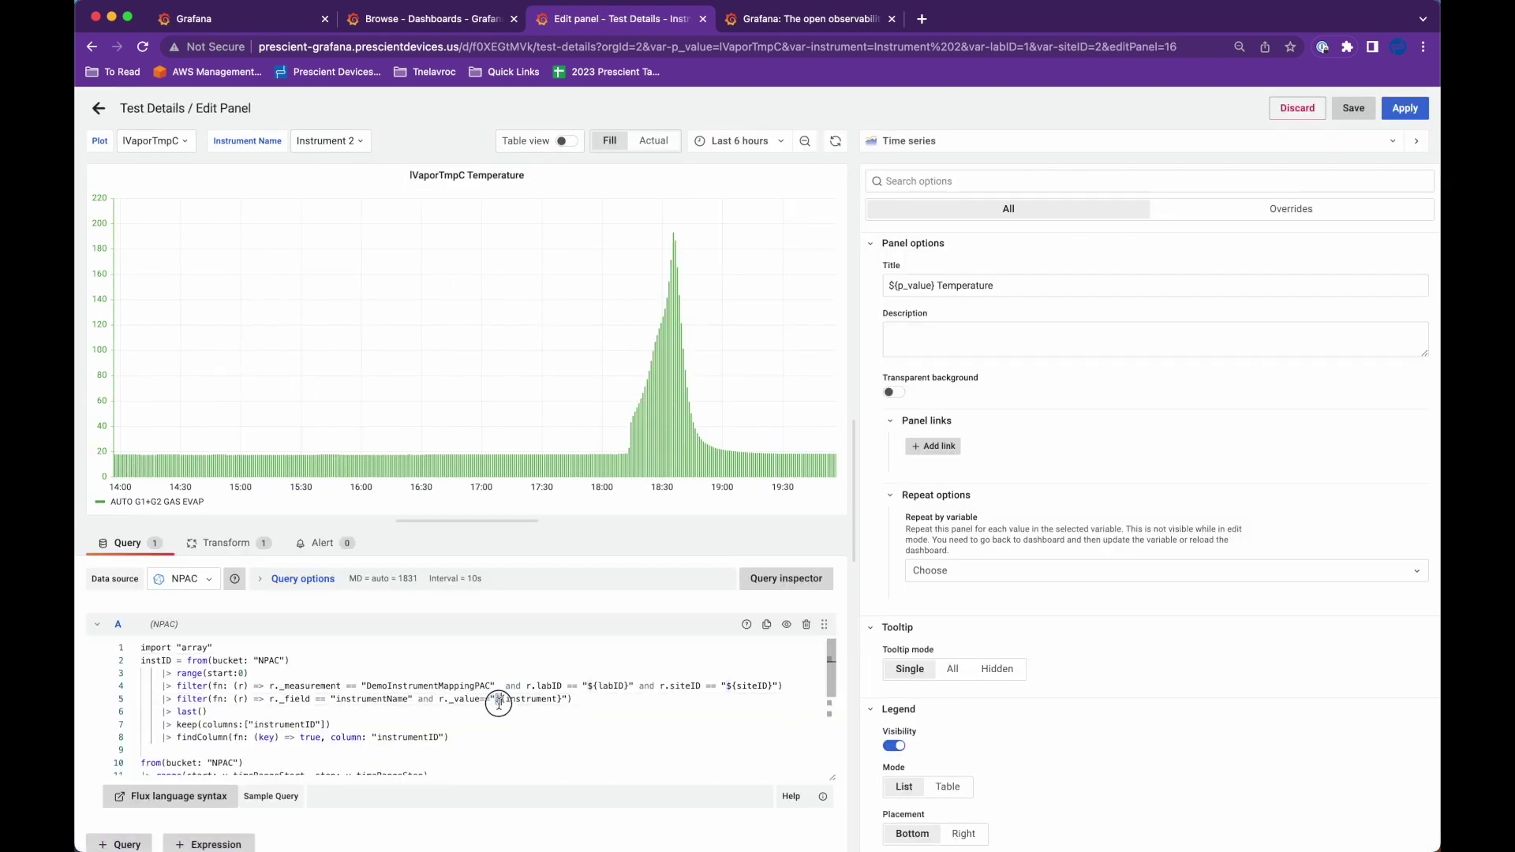
{"action": "left_click_drag", "start_coordinate": [495, 700], "coordinate": [561, 701]}
{"action": "left_click", "coordinate": [531, 701]}
{"action": "double_click", "coordinate": [540, 700]}
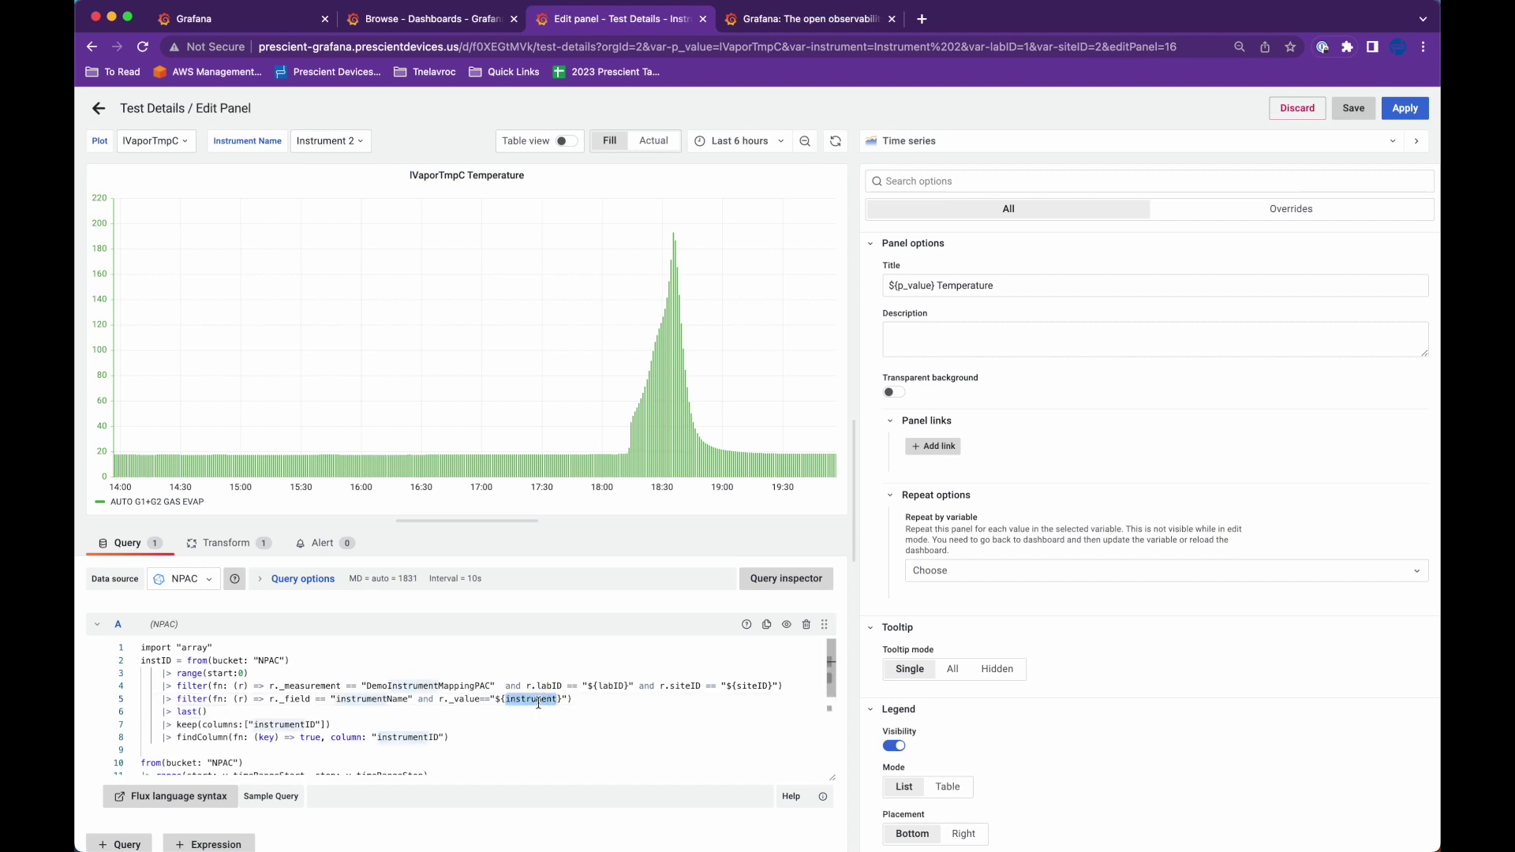
{"action": "left_click", "coordinate": [328, 152]}
{"action": "left_click", "coordinate": [329, 161]}
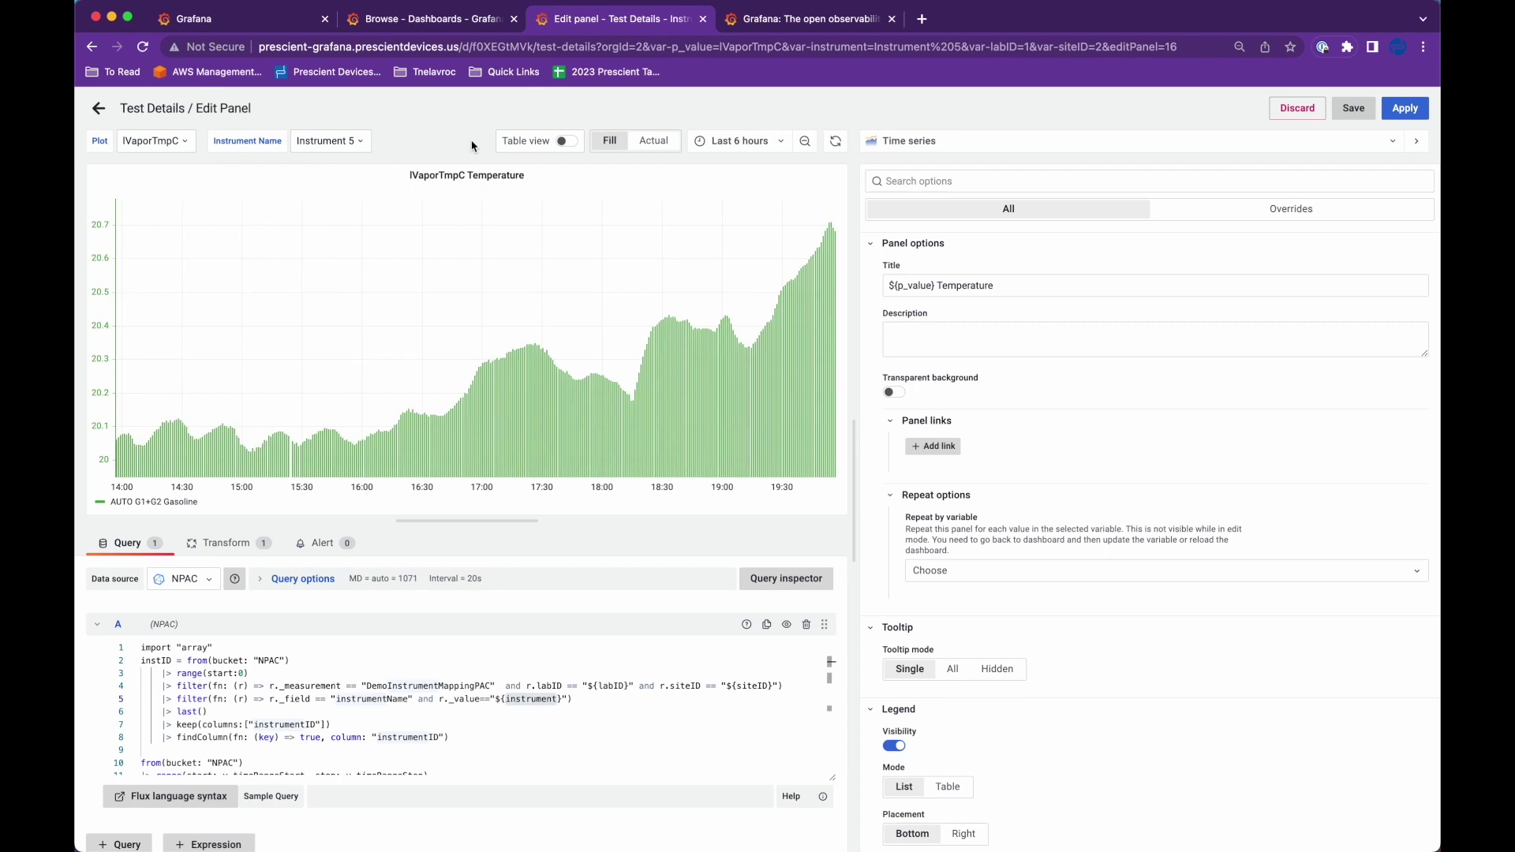
{"action": "left_click", "coordinate": [341, 143]}
{"action": "left_click", "coordinate": [347, 207]}
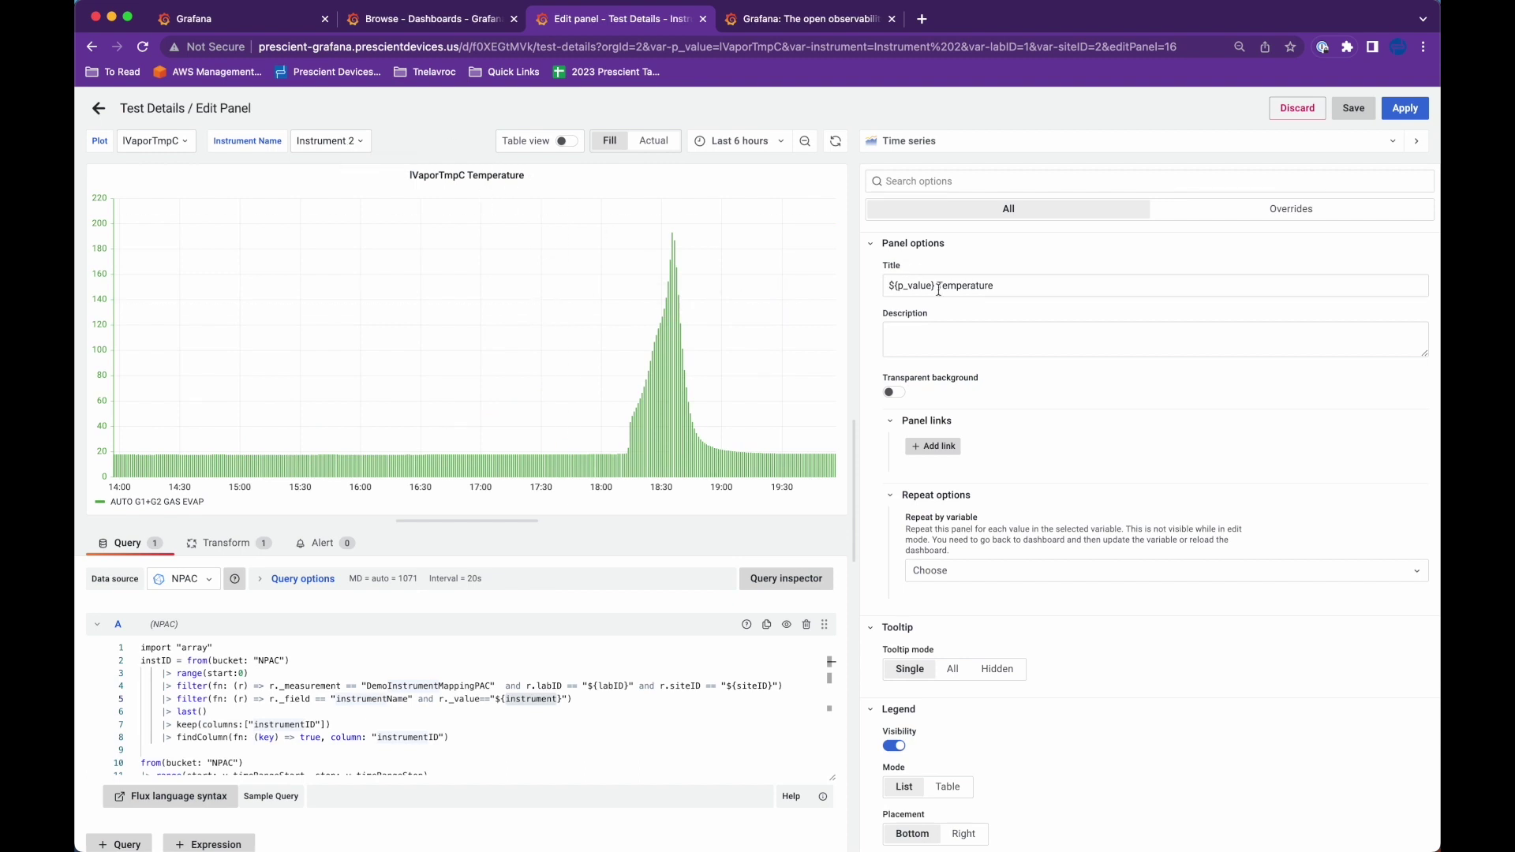
{"action": "left_click_drag", "start_coordinate": [934, 287], "coordinate": [905, 287]}
{"action": "left_click", "coordinate": [896, 286]}
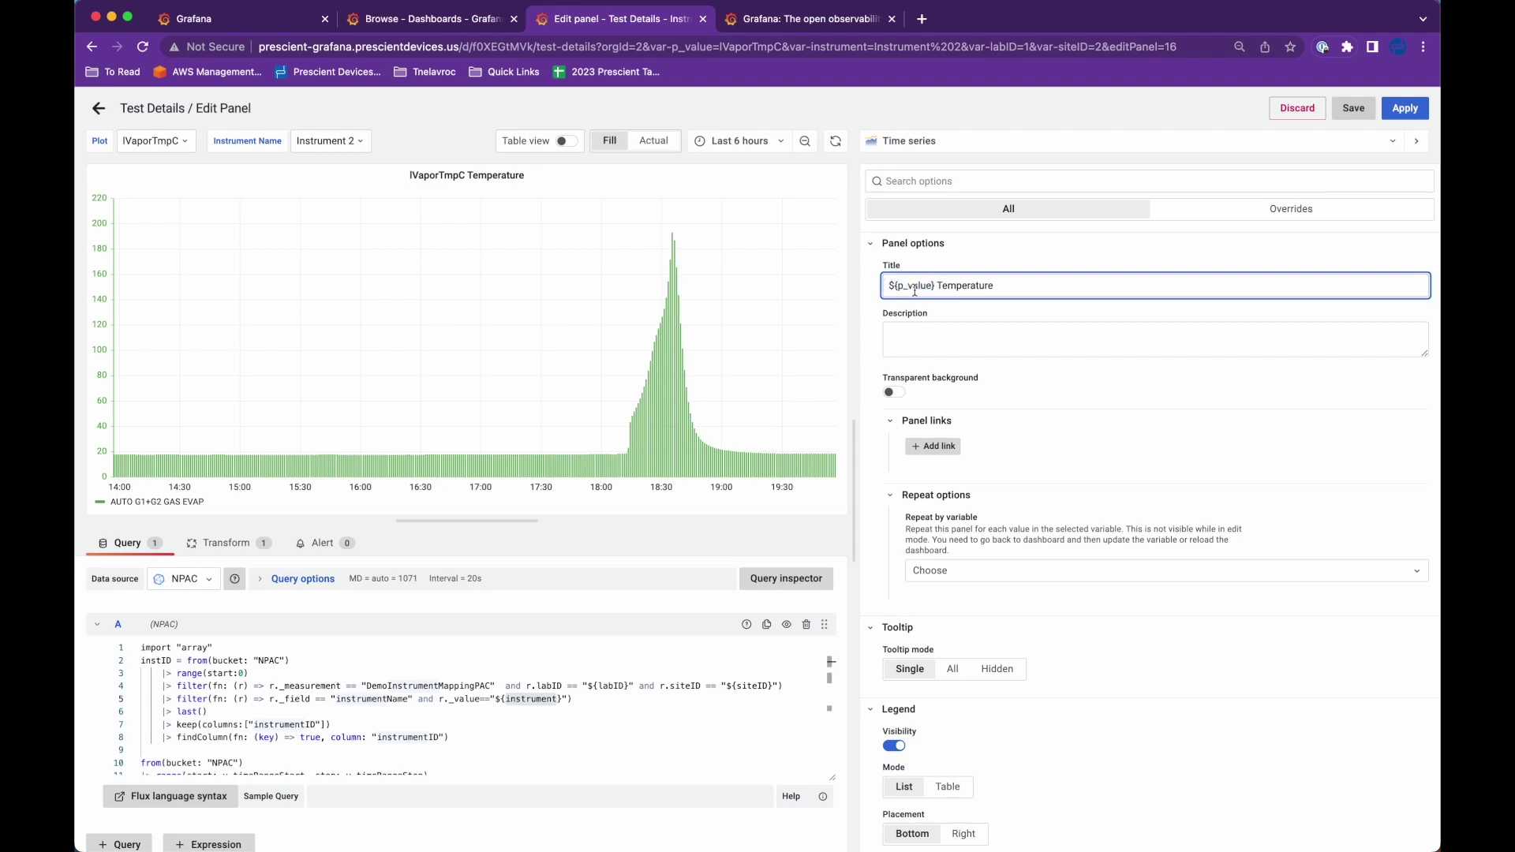
{"action": "left_click", "coordinate": [146, 141]}
Plot ISampleTmpC, then IChargeVolume, using the panel's Plot variable.
{"action": "left_click", "coordinate": [162, 177]}
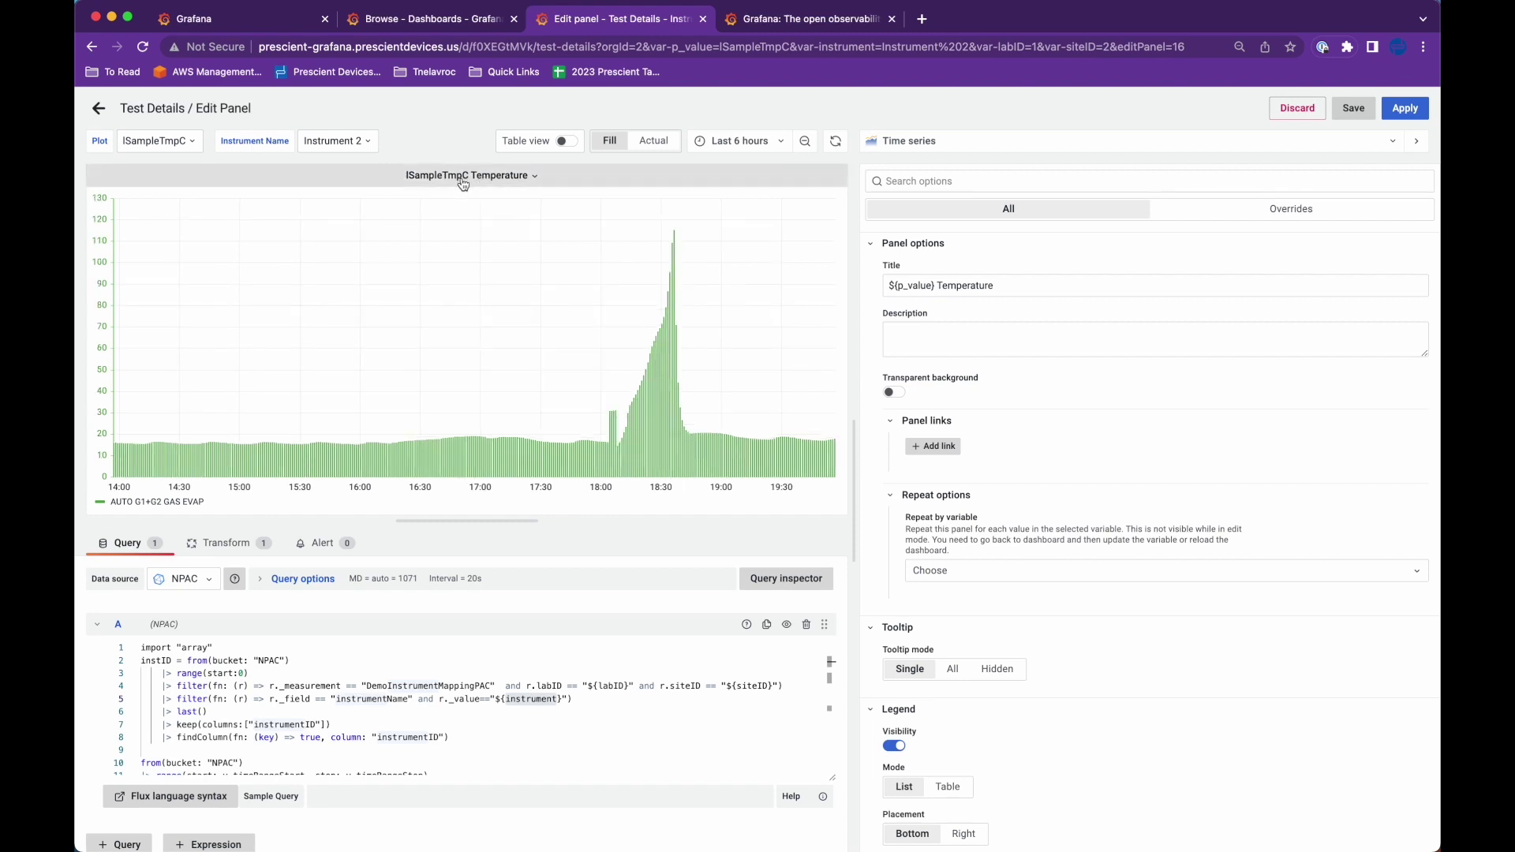
{"action": "left_click_drag", "start_coordinate": [898, 286], "coordinate": [934, 285]}
{"action": "left_click", "coordinate": [175, 142]}
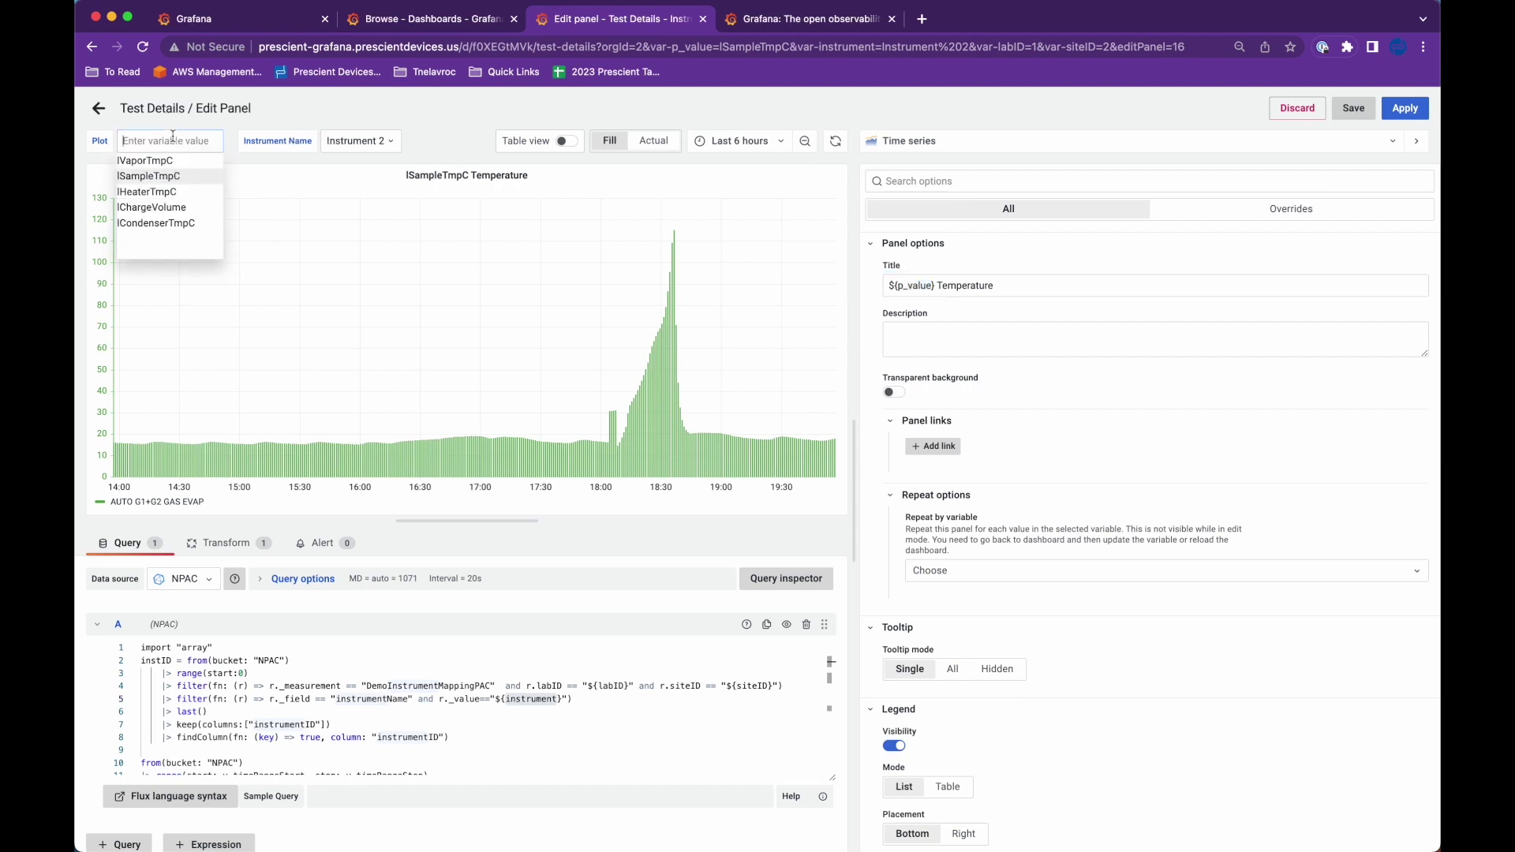
{"action": "left_click", "coordinate": [189, 209]}
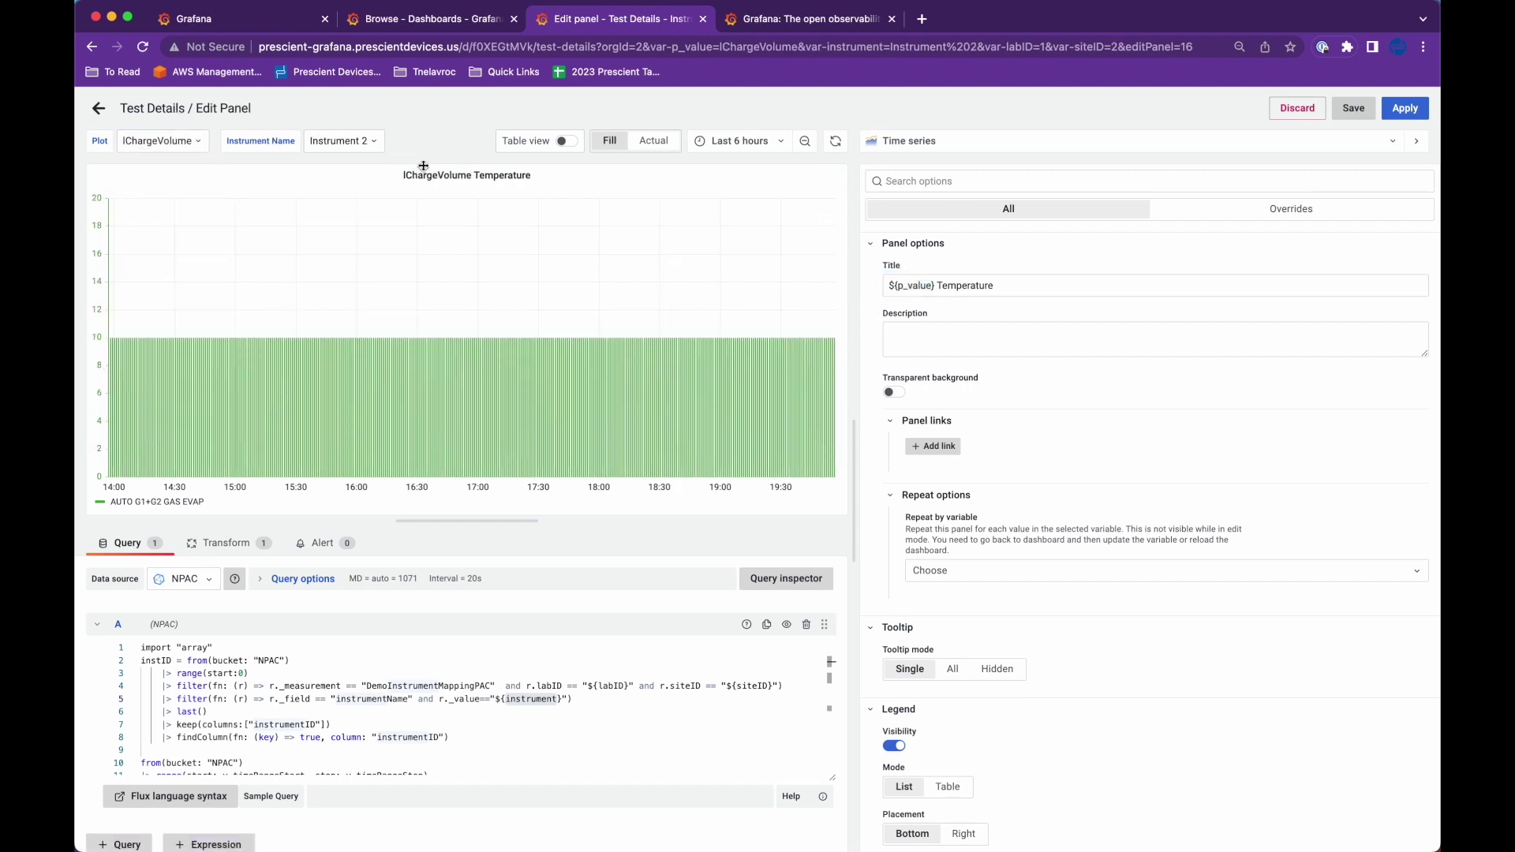
Review the panel options and the Display name field, then apply the panel changes.
{"action": "scroll", "coordinate": [1266, 427], "scroll_direction": "down", "scroll_amount": 10}
{"action": "scroll", "coordinate": [1269, 427], "scroll_direction": "down", "scroll_amount": 15}
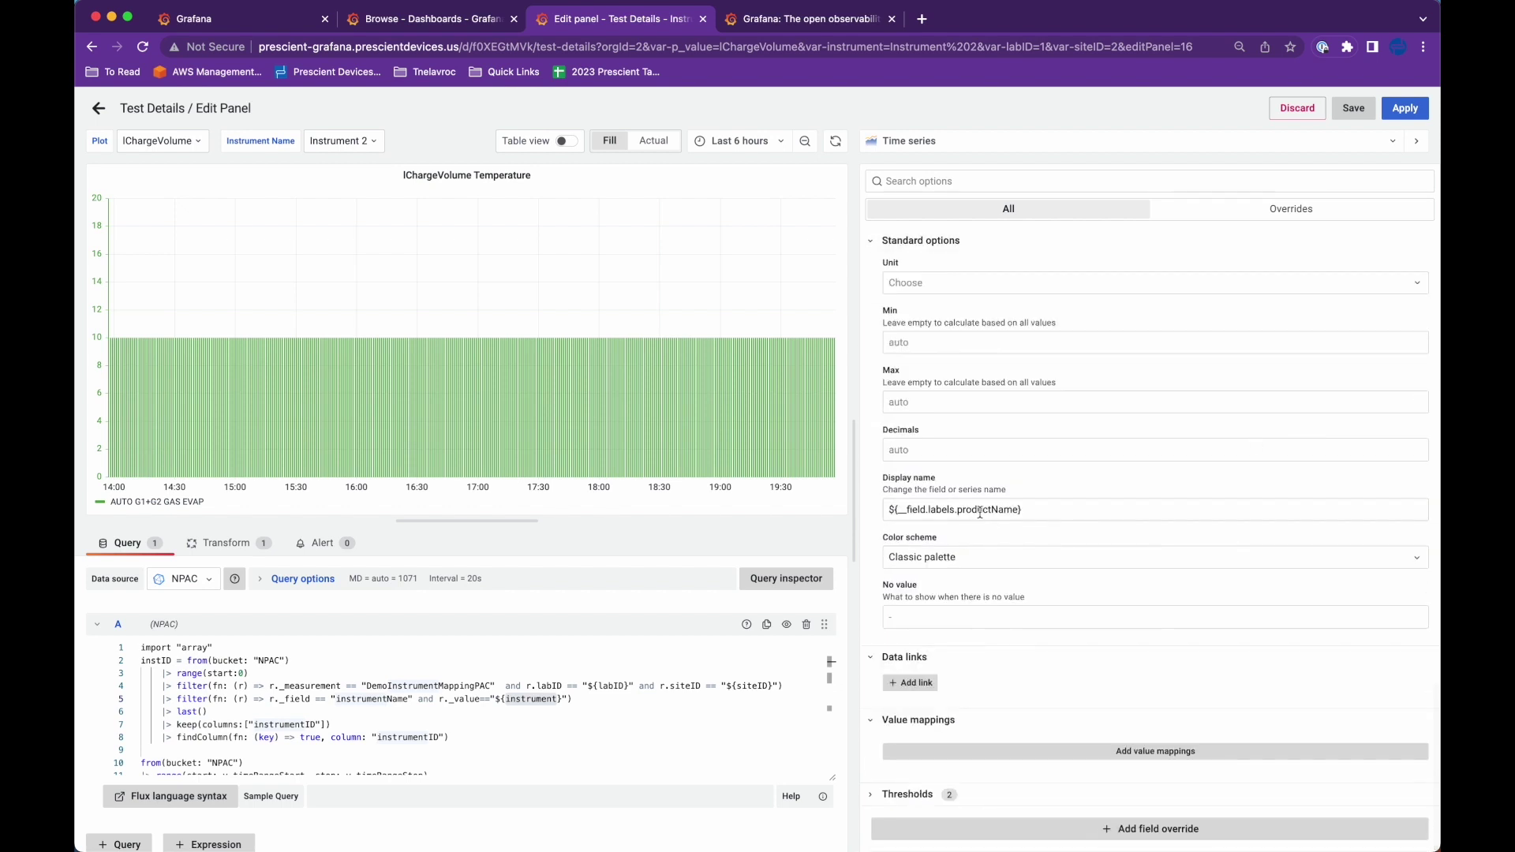
{"action": "scroll", "coordinate": [980, 513], "scroll_direction": "up", "scroll_amount": 12}
{"action": "scroll", "coordinate": [985, 553], "scroll_direction": "down", "scroll_amount": 9}
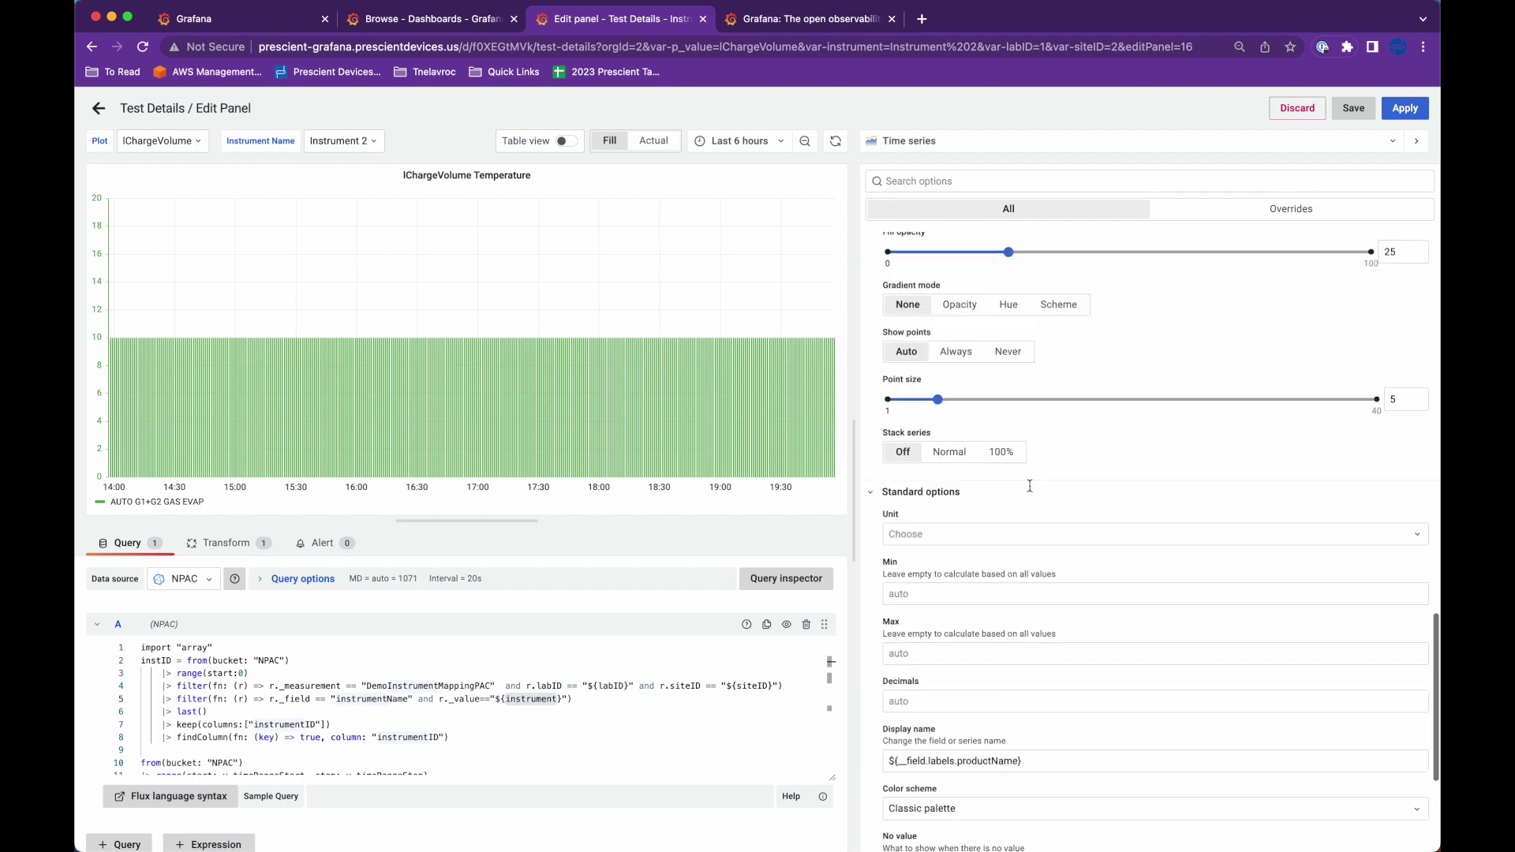
{"action": "scroll", "coordinate": [988, 589], "scroll_direction": "down", "scroll_amount": 3}
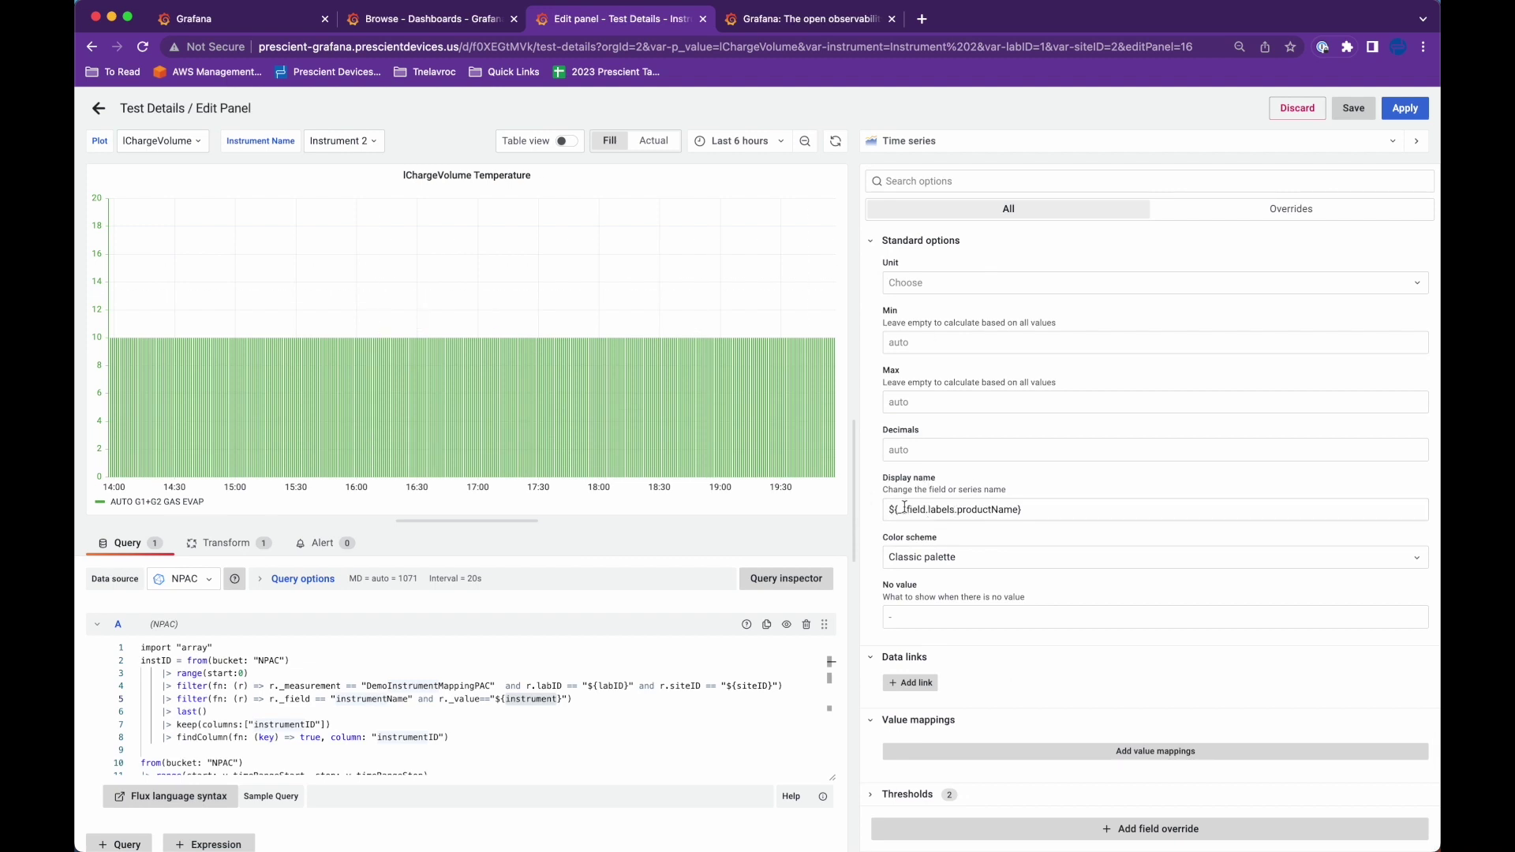
{"action": "left_click", "coordinate": [1018, 511]}
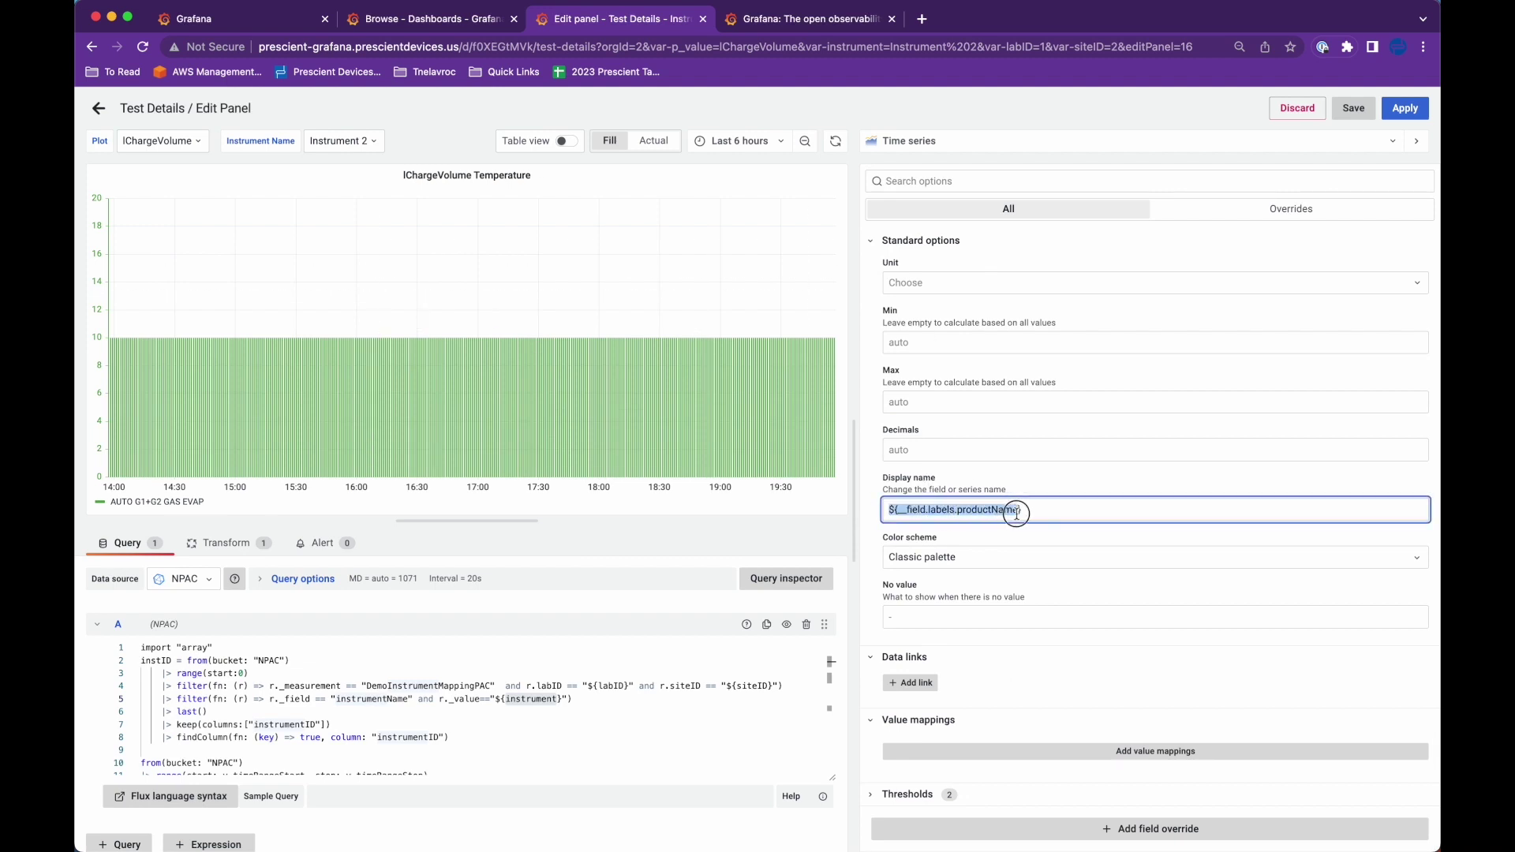
{"action": "left_click", "coordinate": [1405, 108]}
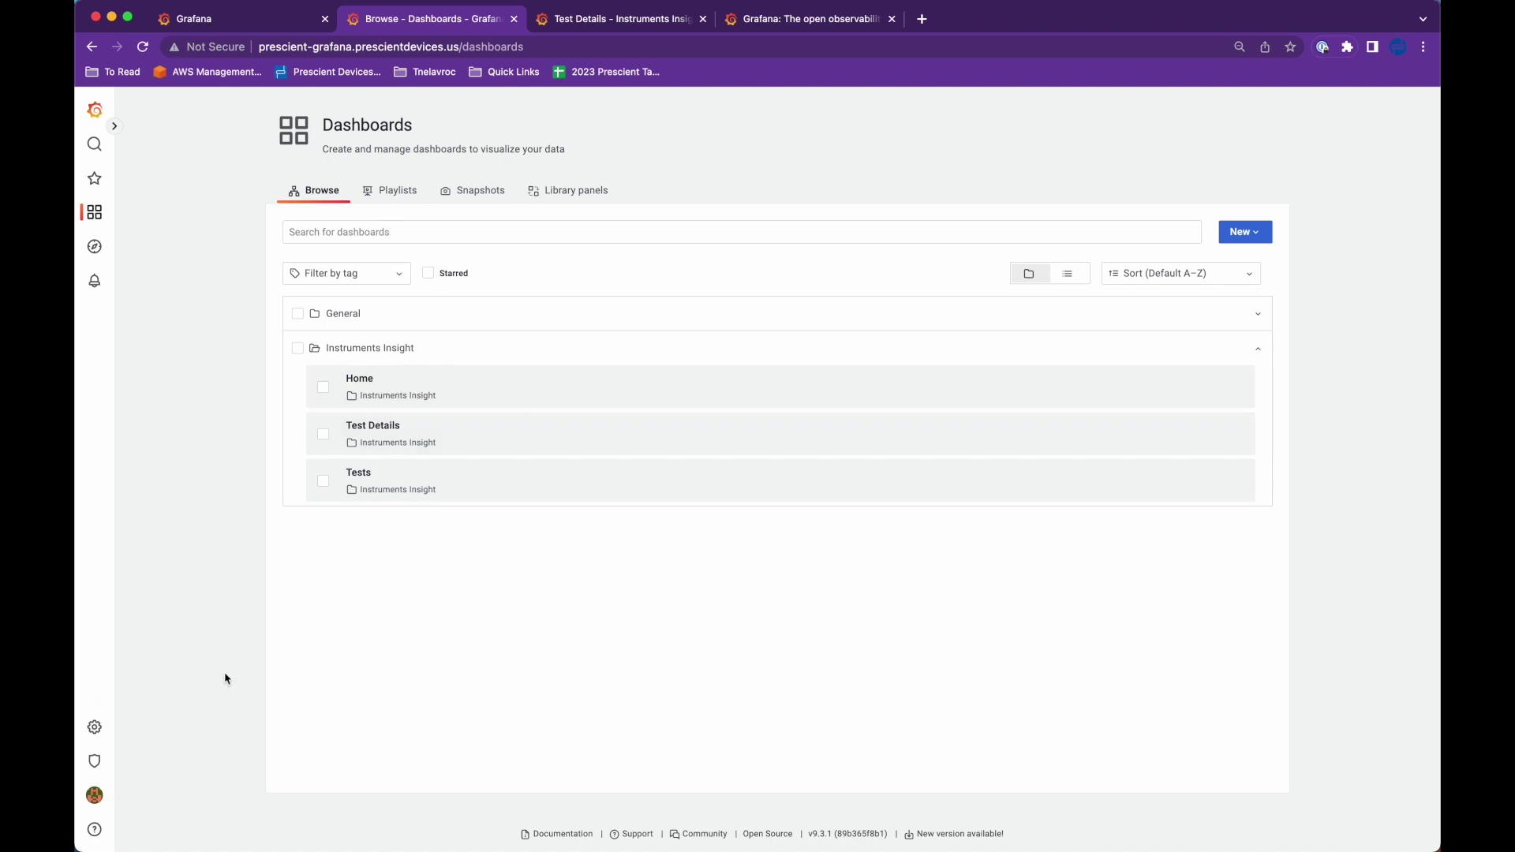
Check the data sources, then open the Instrument Dashboard Demo organization's details.
{"action": "left_click", "coordinate": [154, 701]}
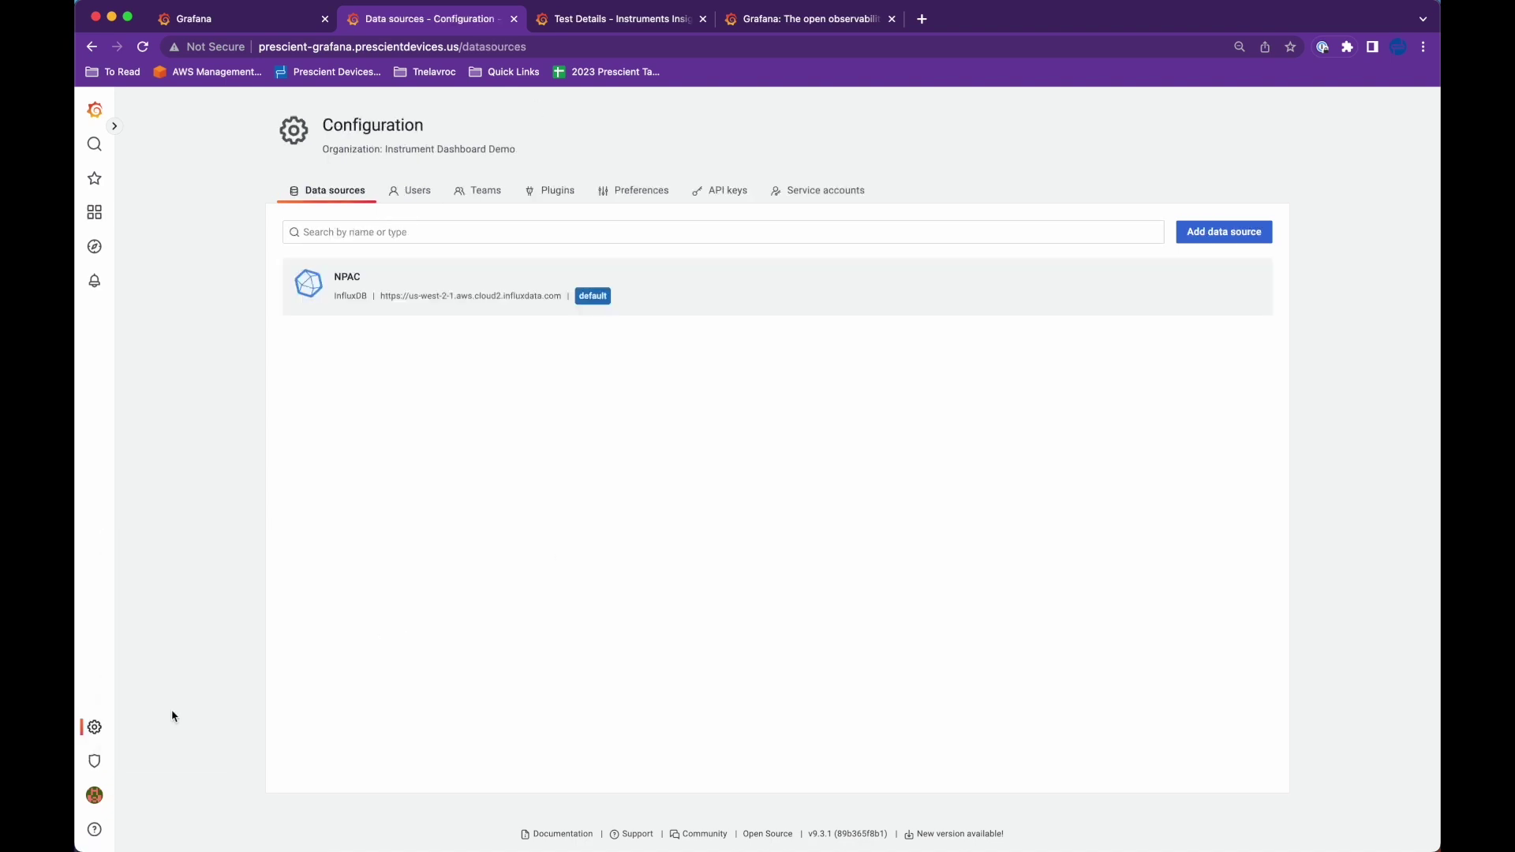
{"action": "mouse_move", "coordinate": [95, 772]}
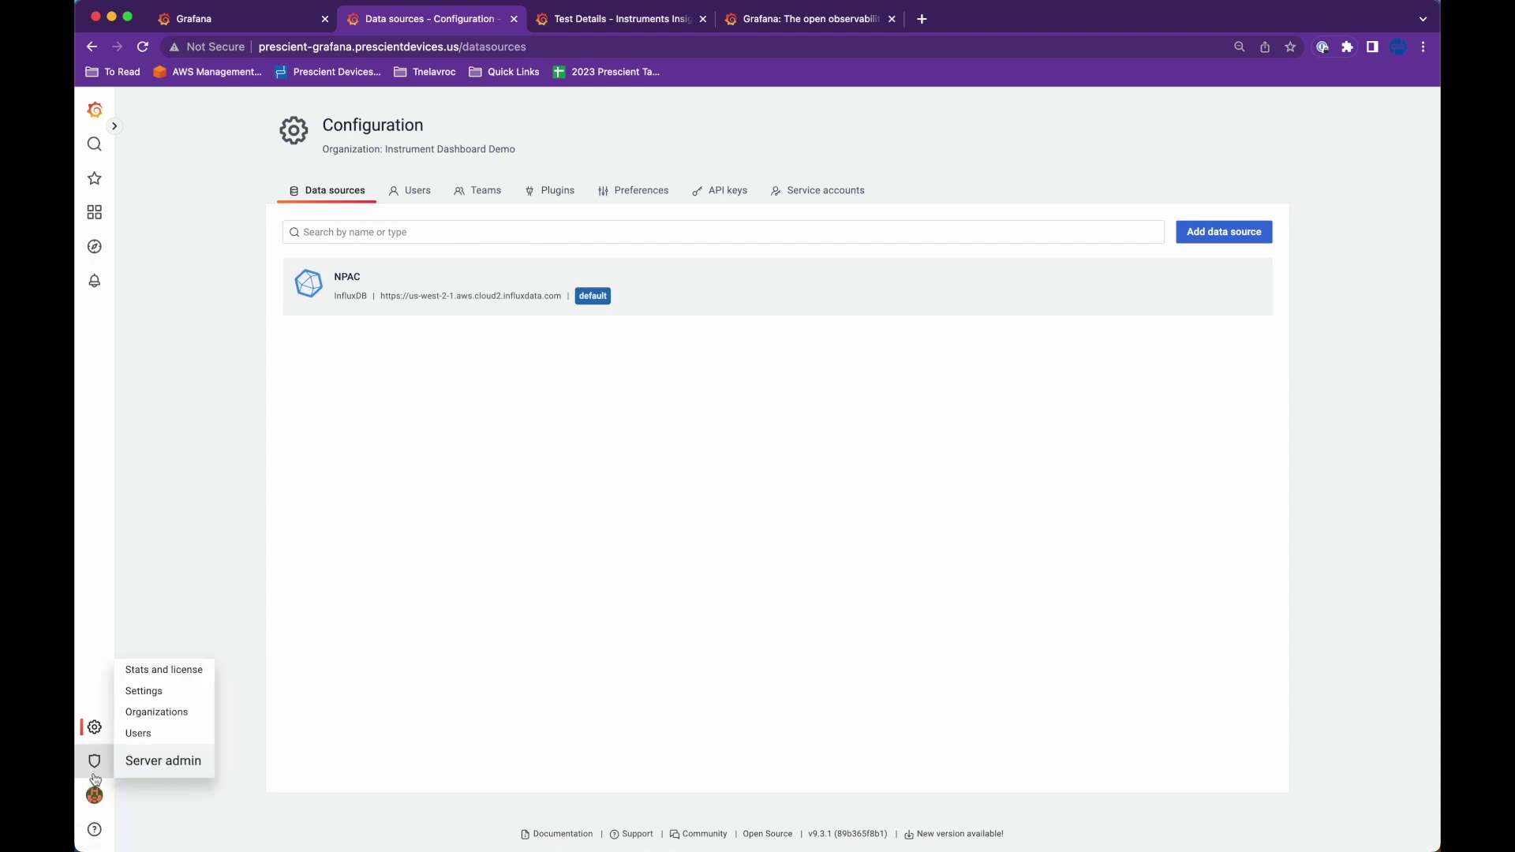
{"action": "left_click", "coordinate": [189, 713]}
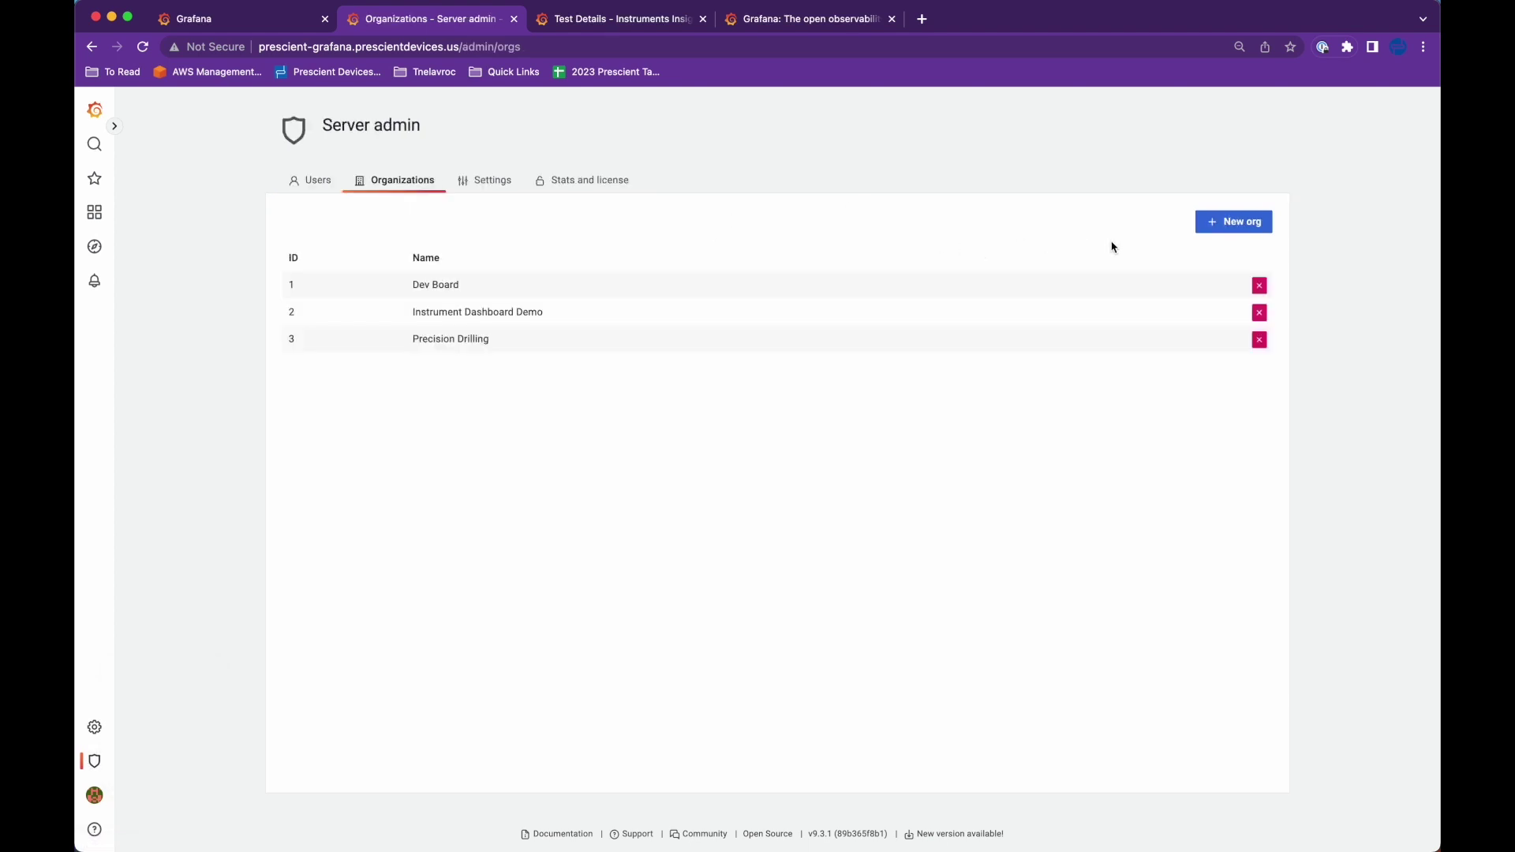
{"action": "left_click", "coordinate": [452, 314]}
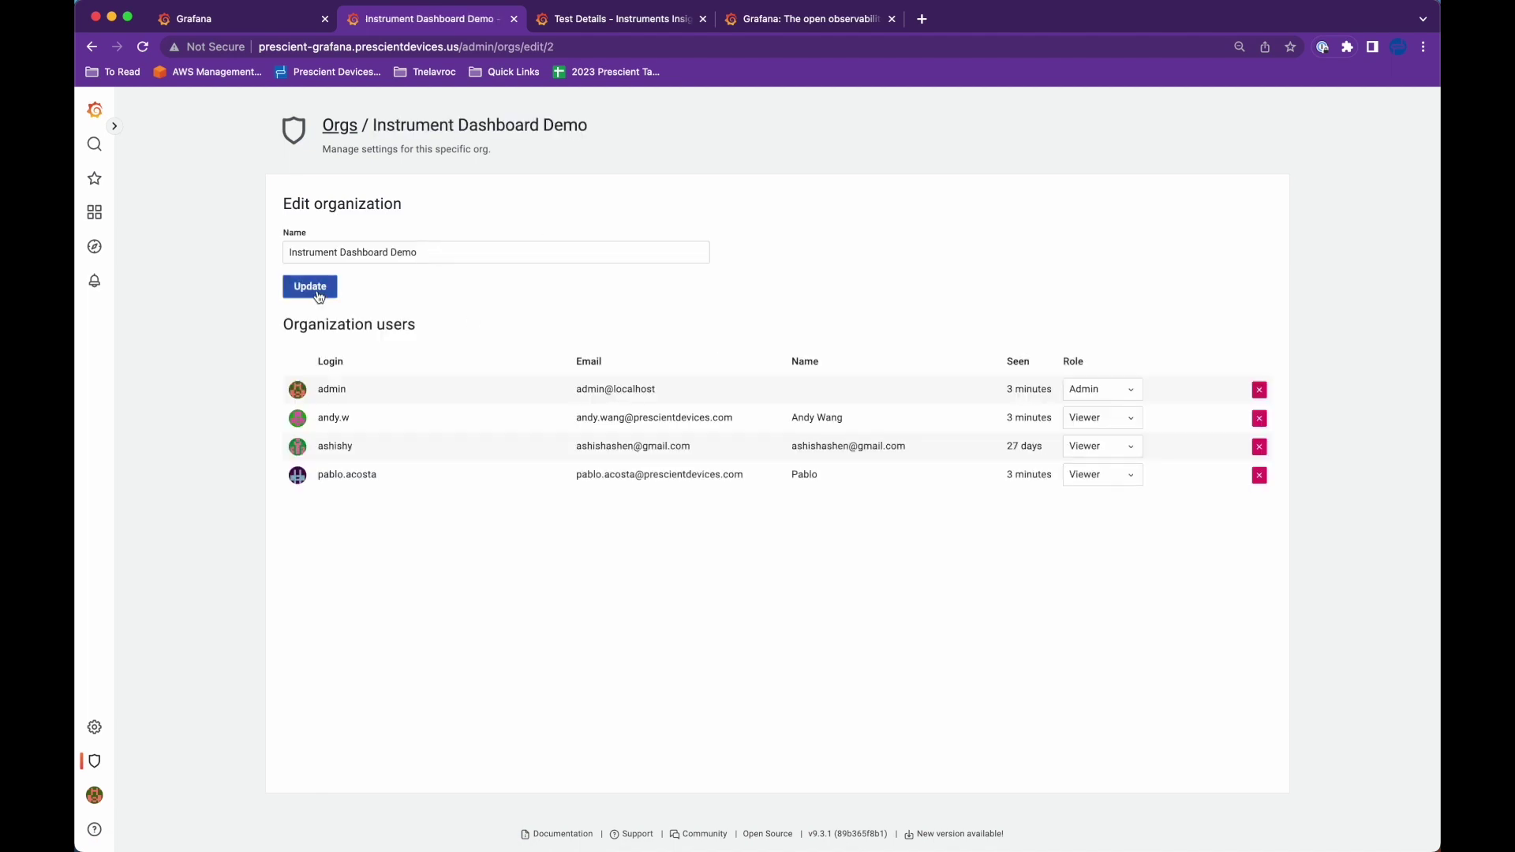
Review the server-wide users list, then open the organization's Teams page.
{"action": "left_click", "coordinate": [95, 762]}
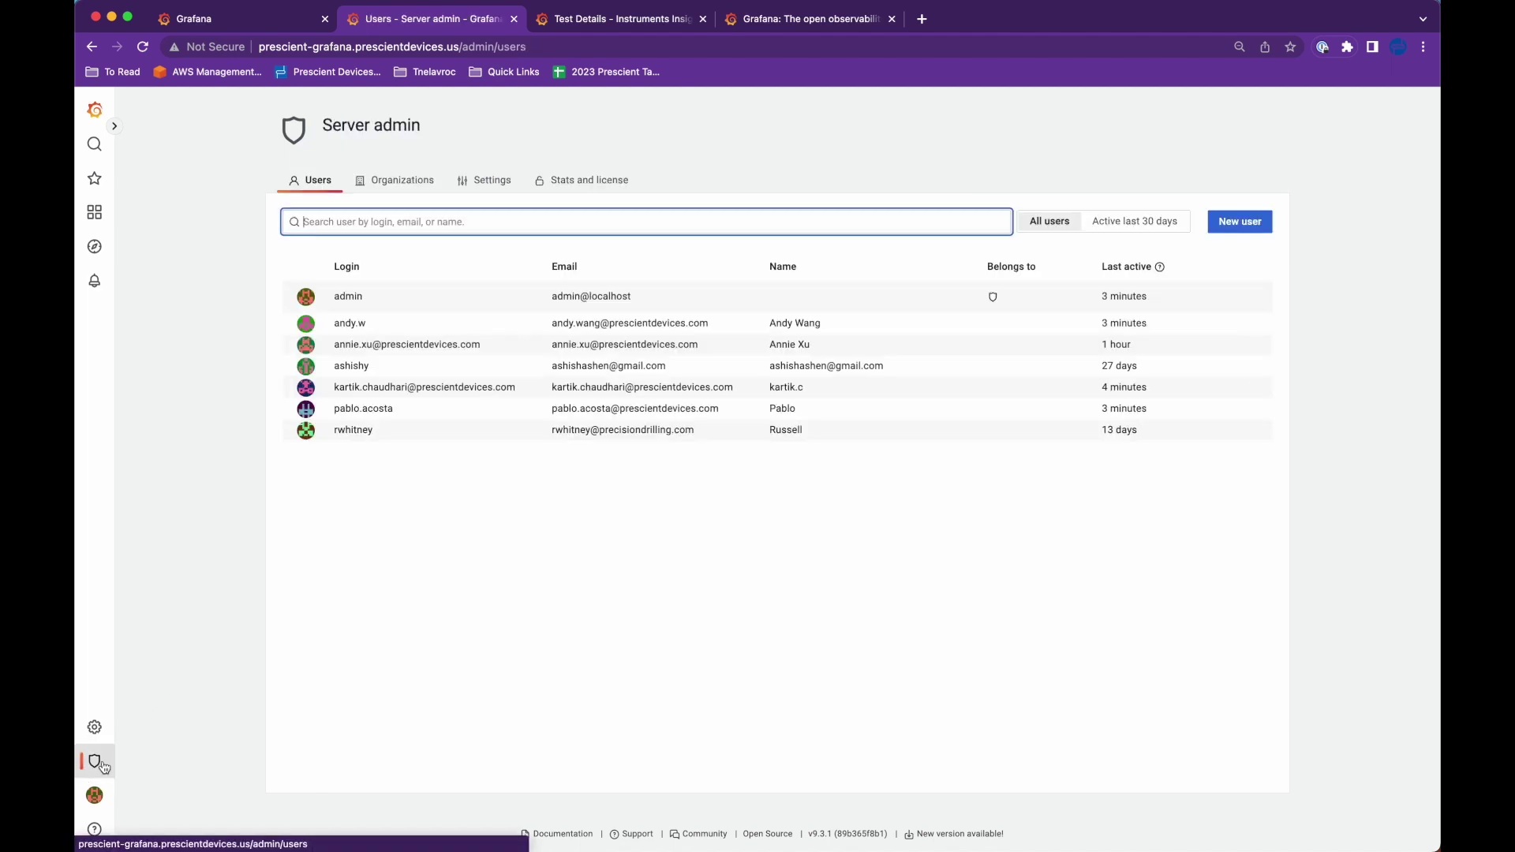
{"action": "mouse_move", "coordinate": [97, 764]}
{"action": "left_click", "coordinate": [145, 746]}
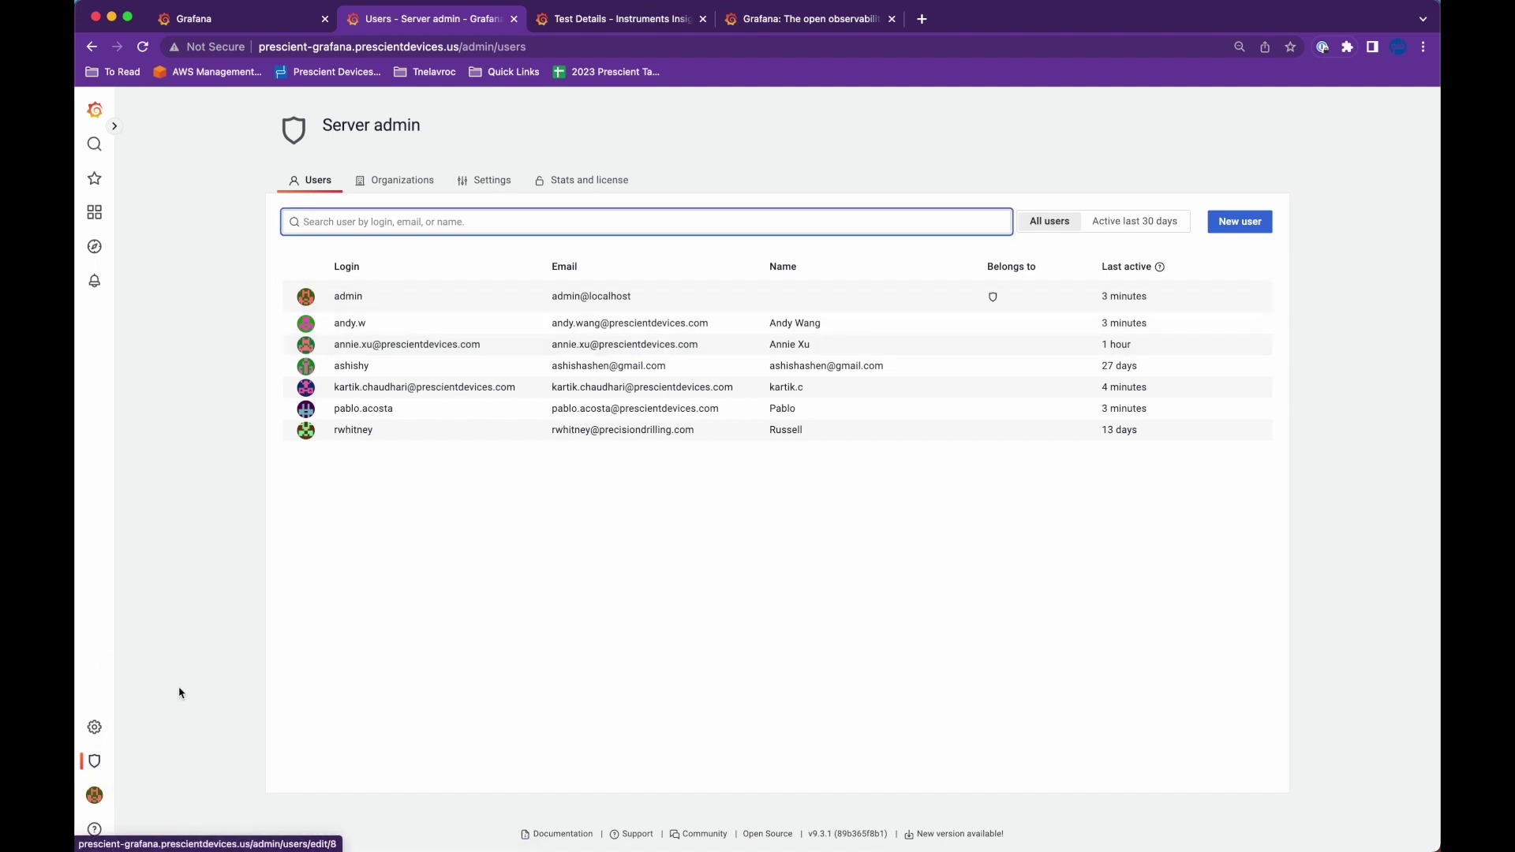
{"action": "mouse_move", "coordinate": [95, 727]}
{"action": "left_click", "coordinate": [153, 672]}
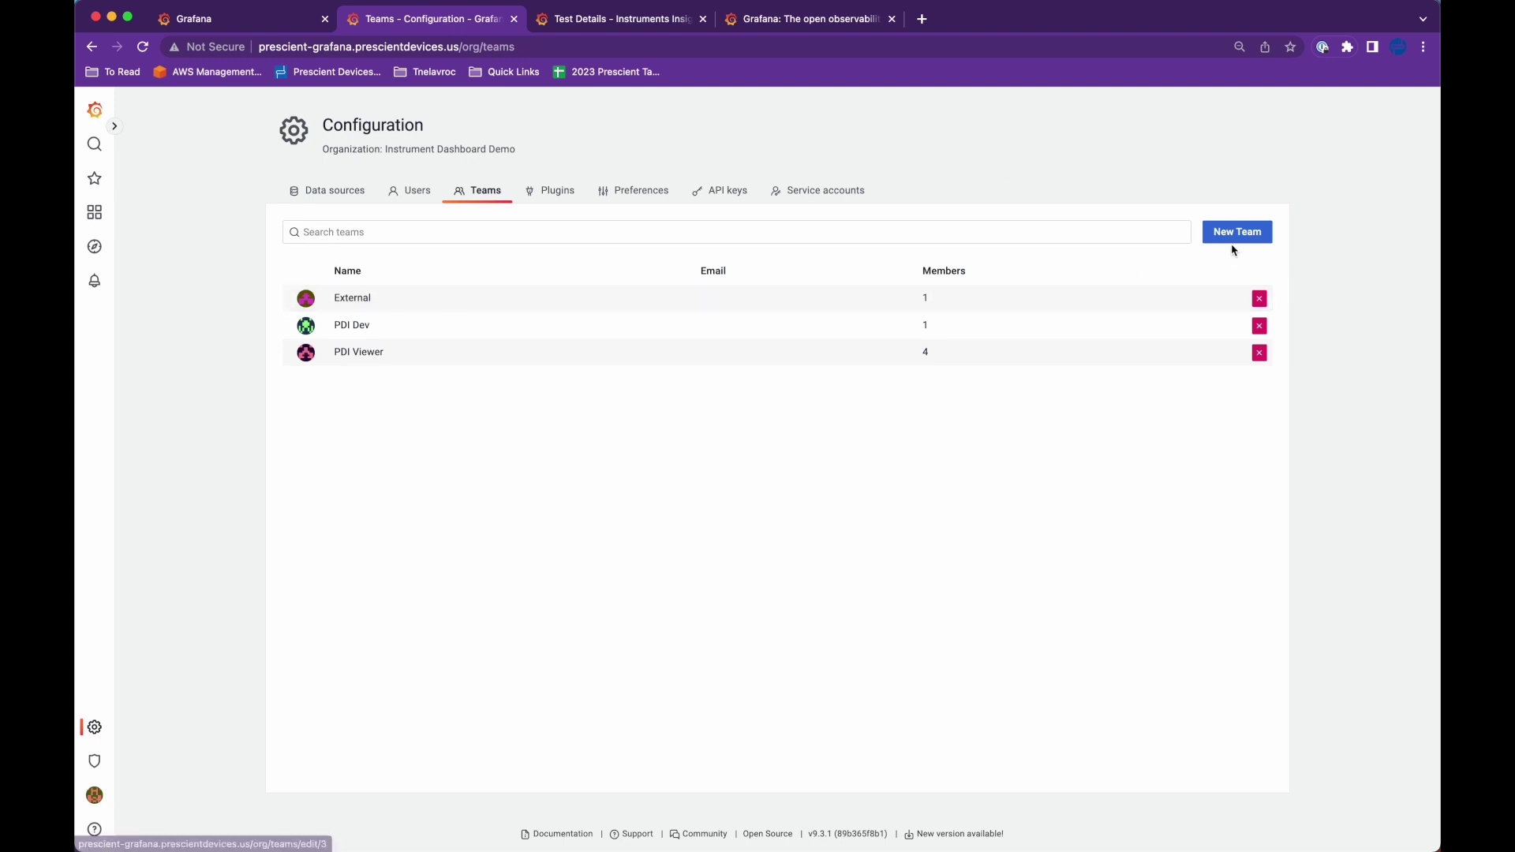
Open the PDI Viewer team's members: one Admin and two Members.
{"action": "left_click_drag", "start_coordinate": [398, 326], "coordinate": [375, 371]}
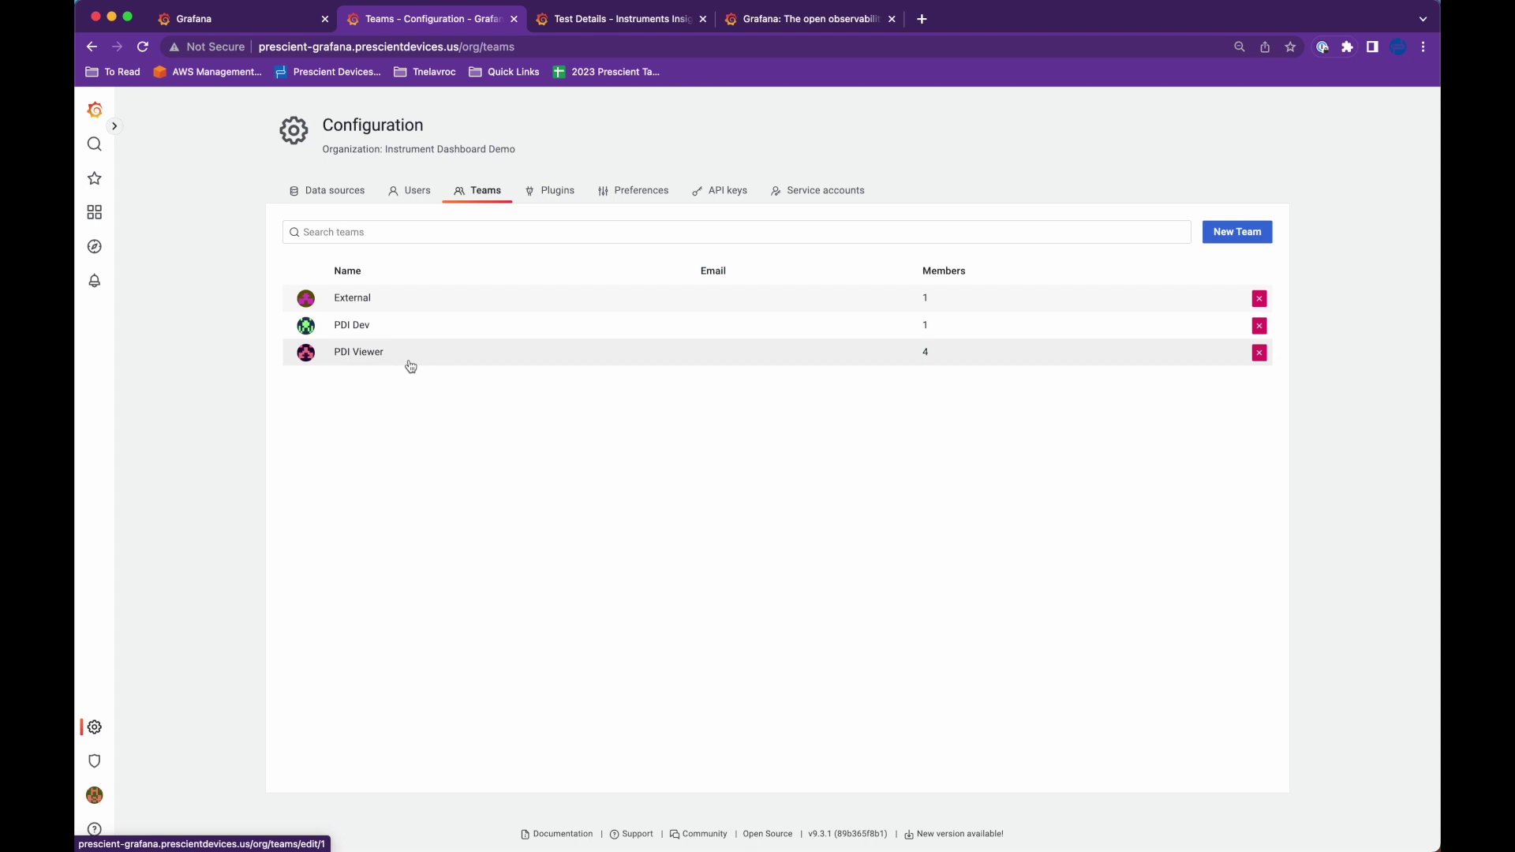
{"action": "left_click", "coordinate": [435, 355]}
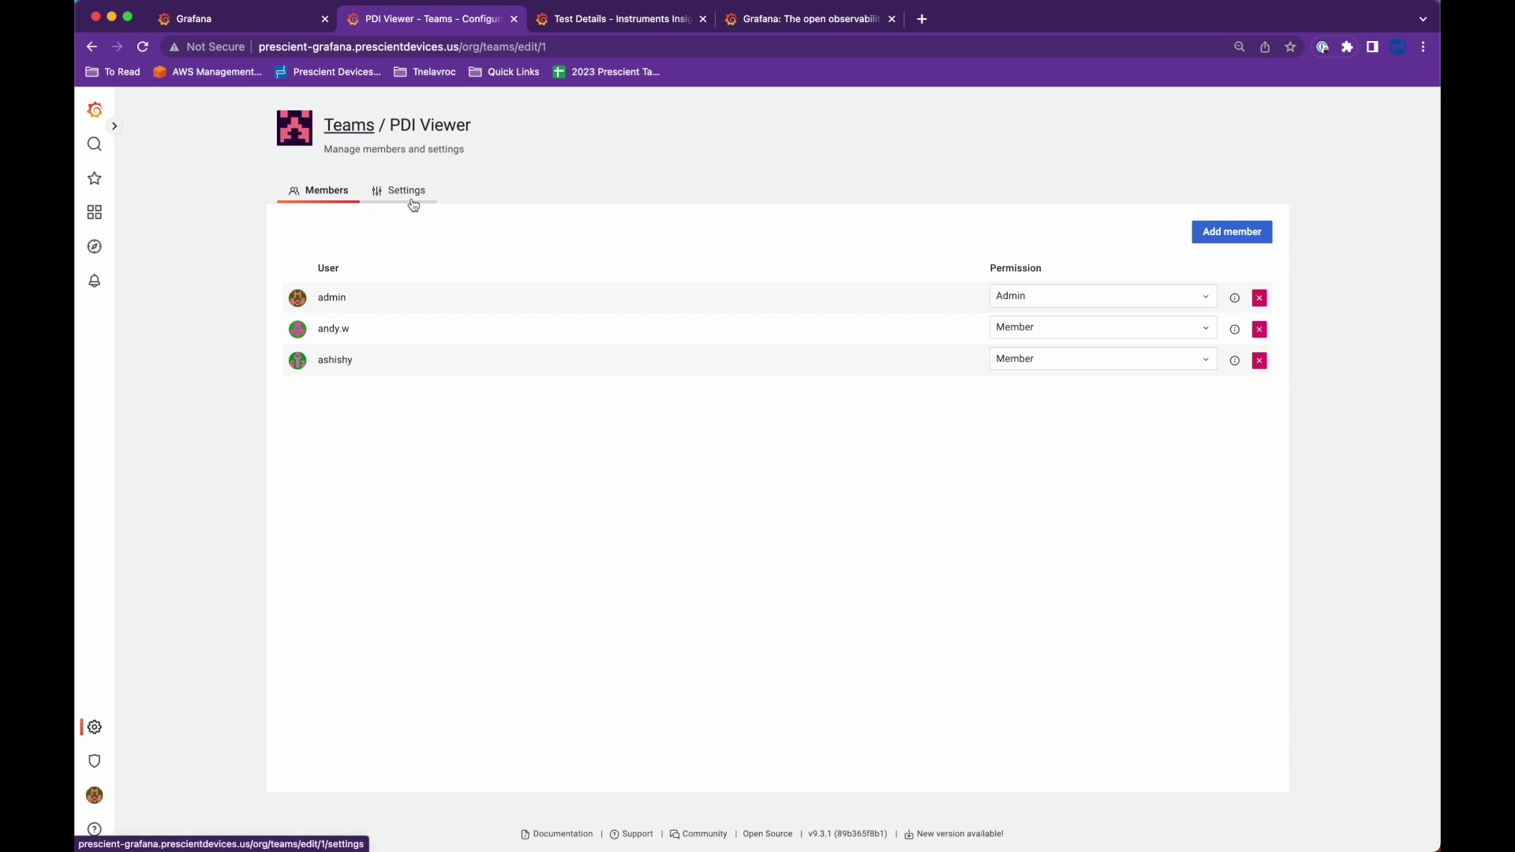
{"action": "mouse_move", "coordinate": [83, 738]}
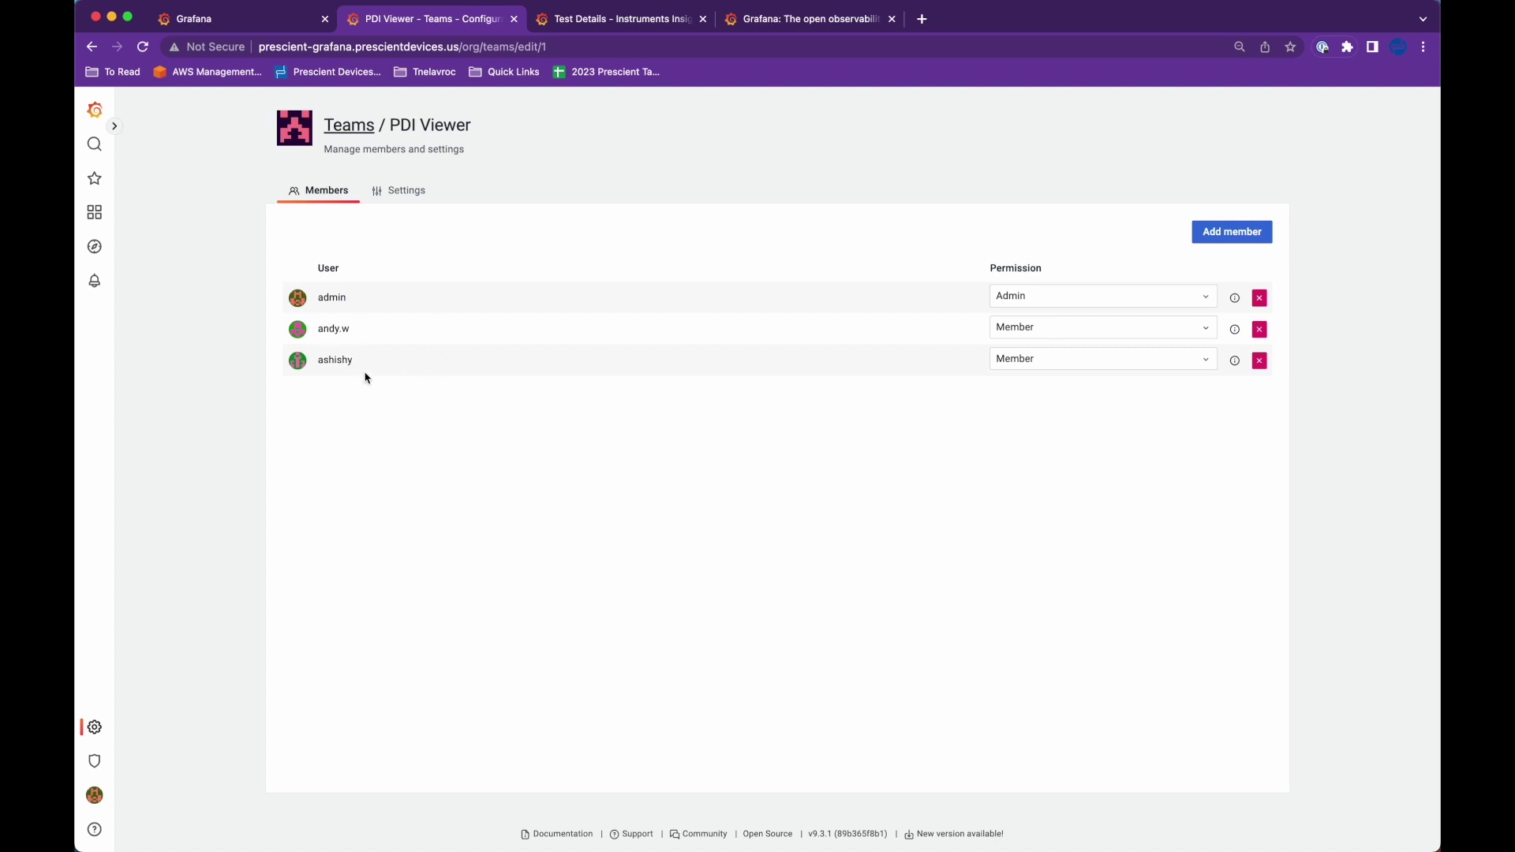
{"action": "mouse_move", "coordinate": [103, 214]}
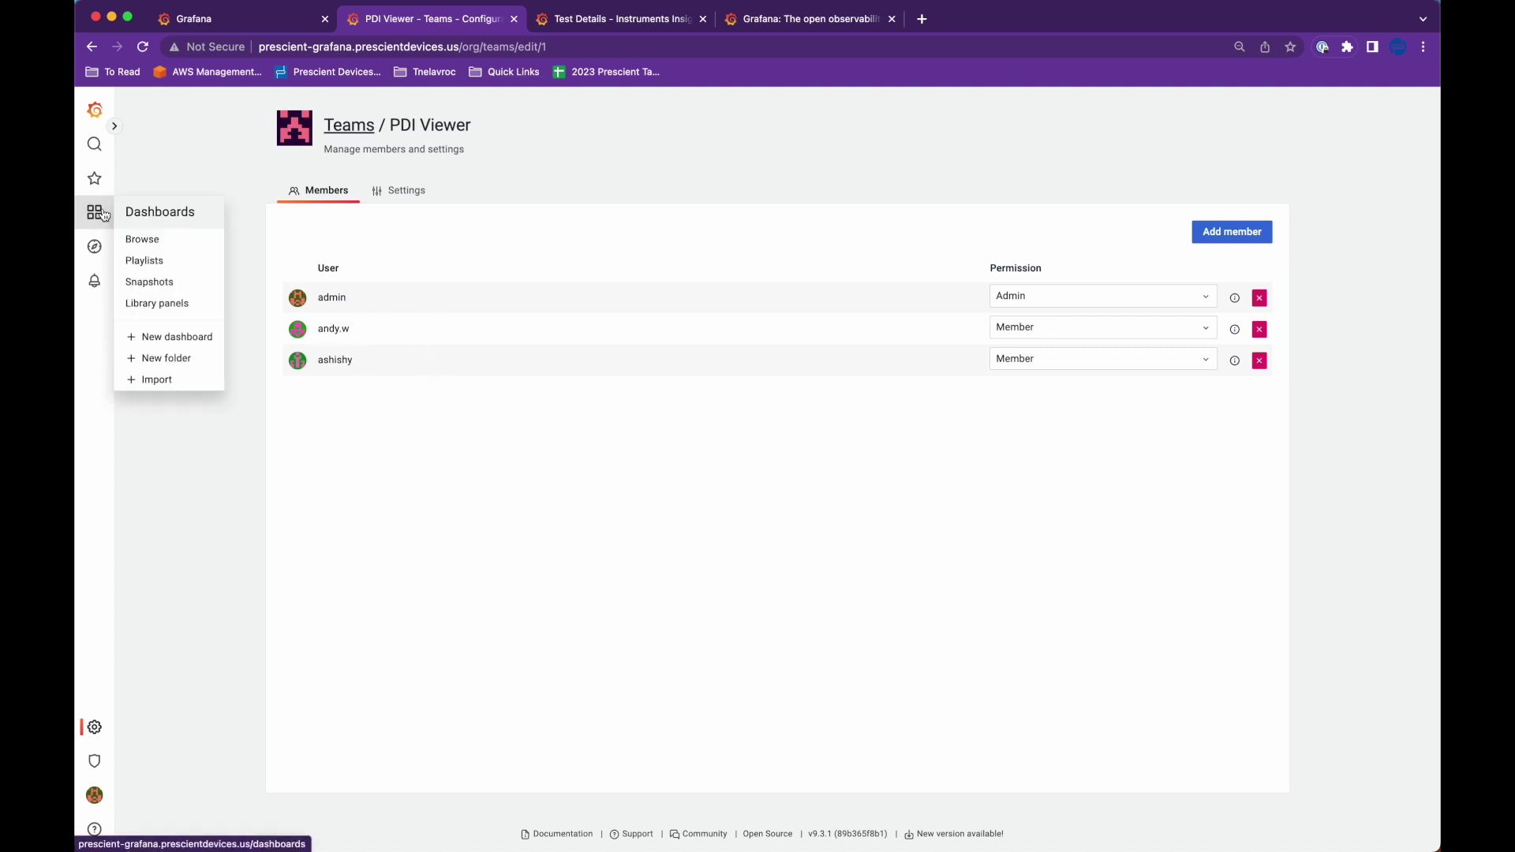
Open the Home dashboard from the dashboards list and view its Permissions settings.
{"action": "left_click", "coordinate": [103, 214]}
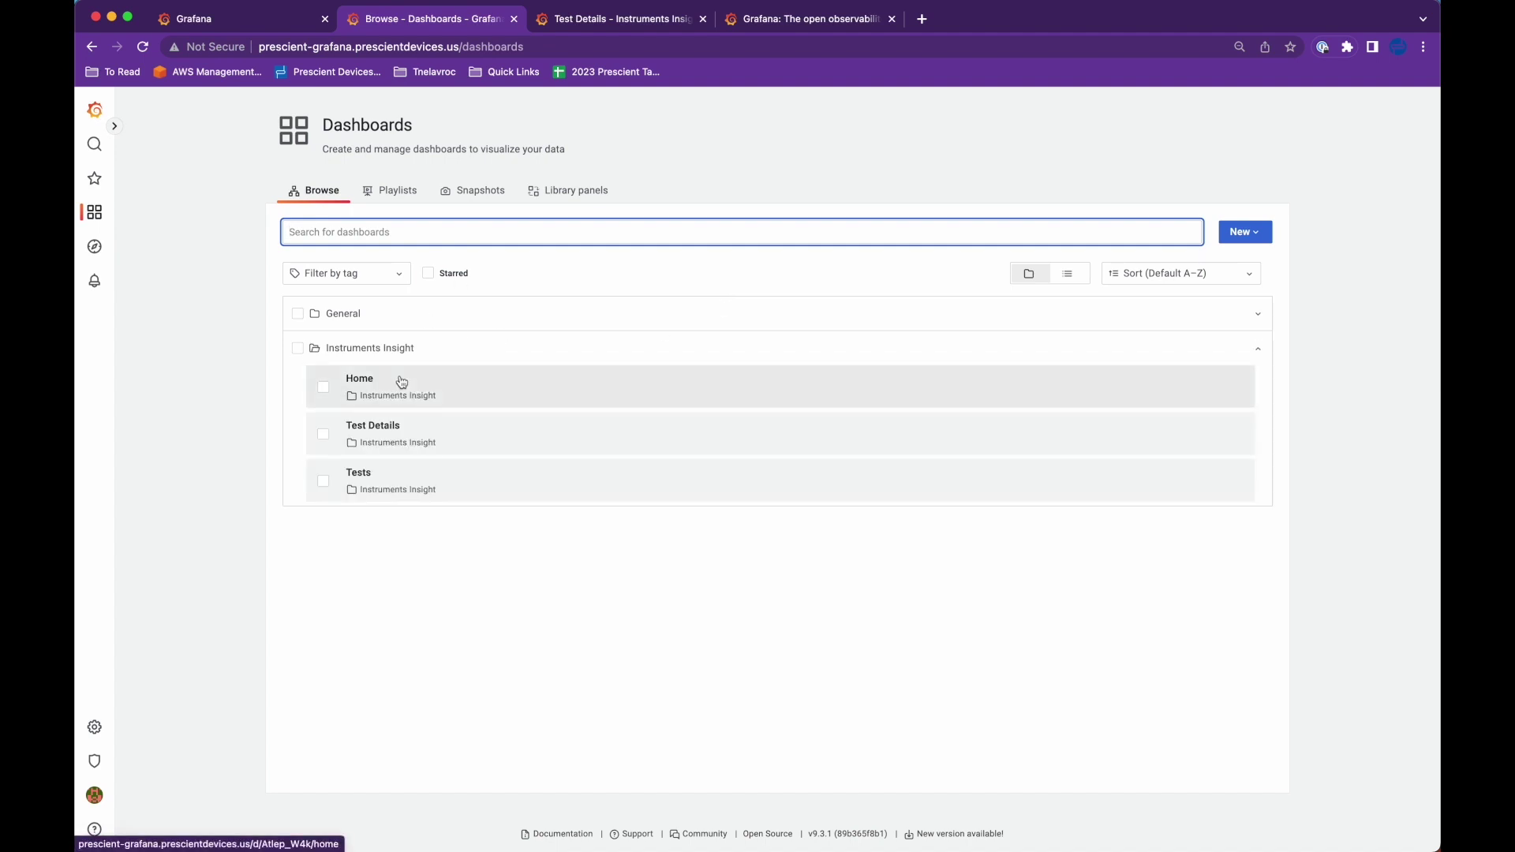
{"action": "left_click", "coordinate": [419, 396]}
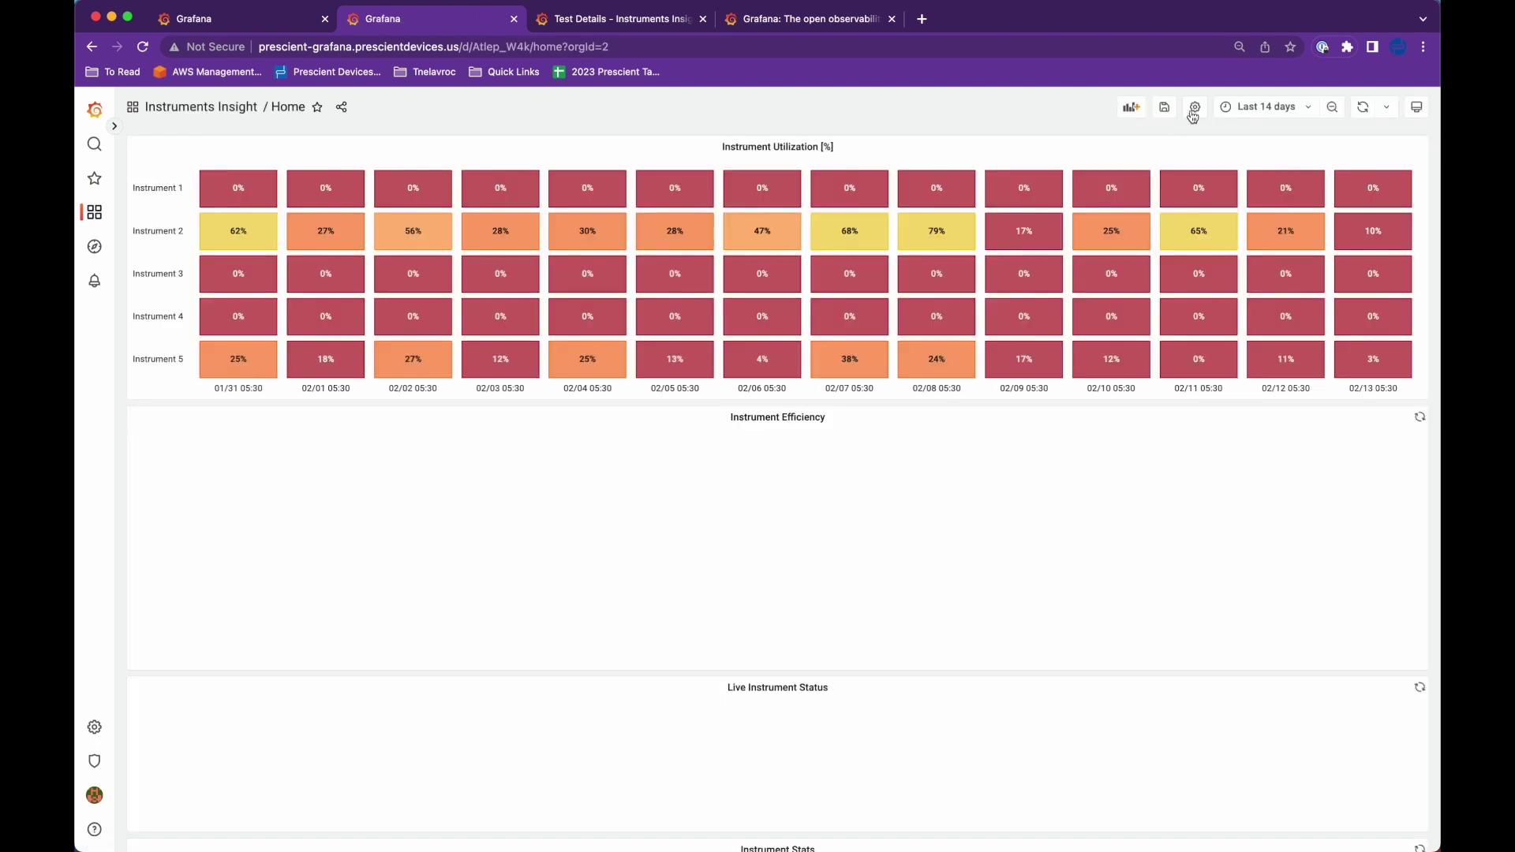
{"action": "left_click", "coordinate": [1191, 108]}
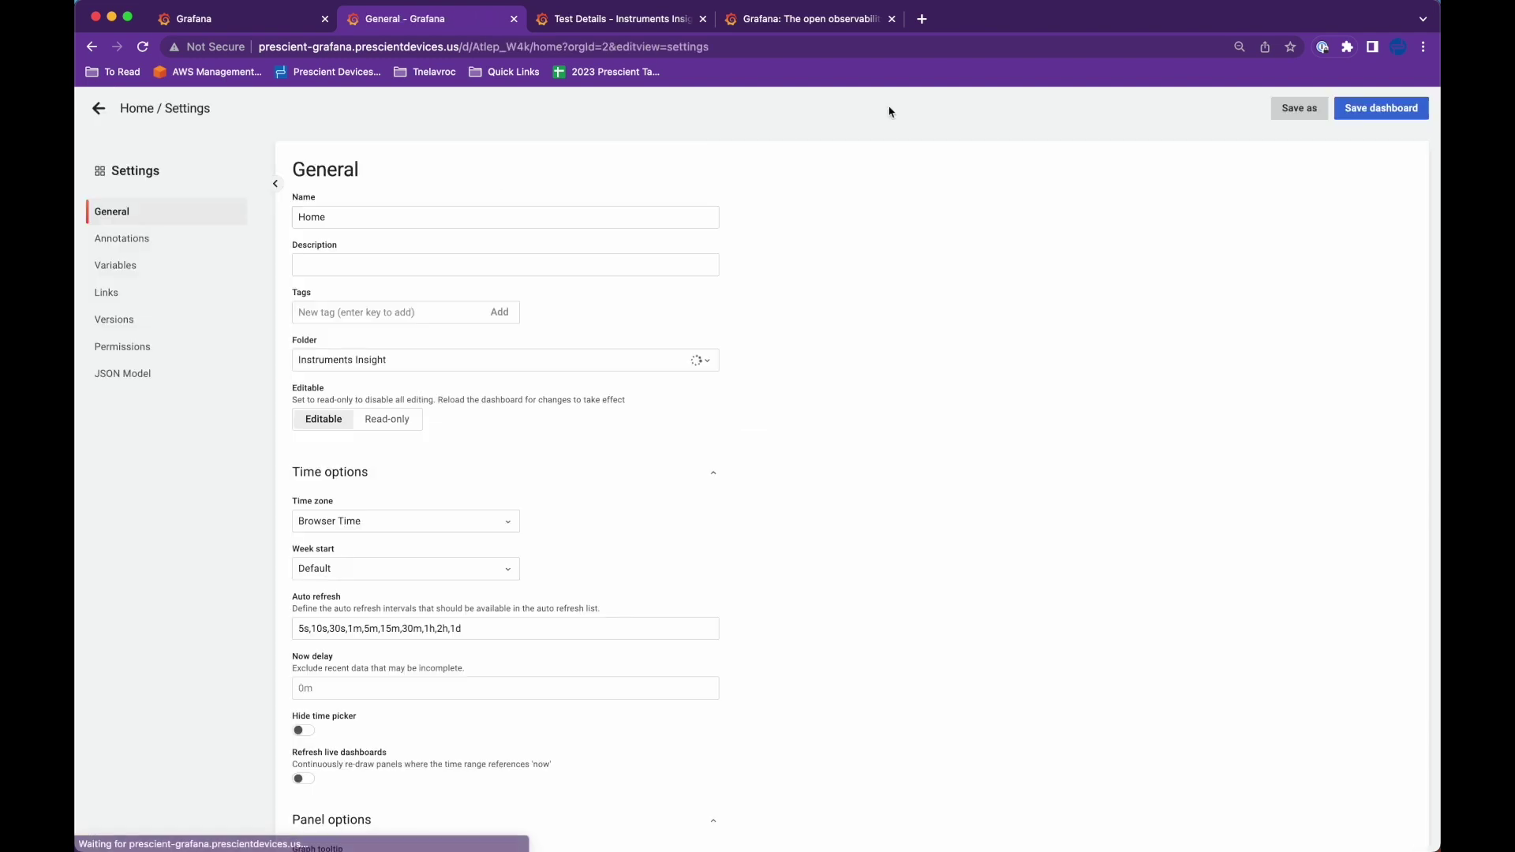
{"action": "left_click", "coordinate": [124, 347]}
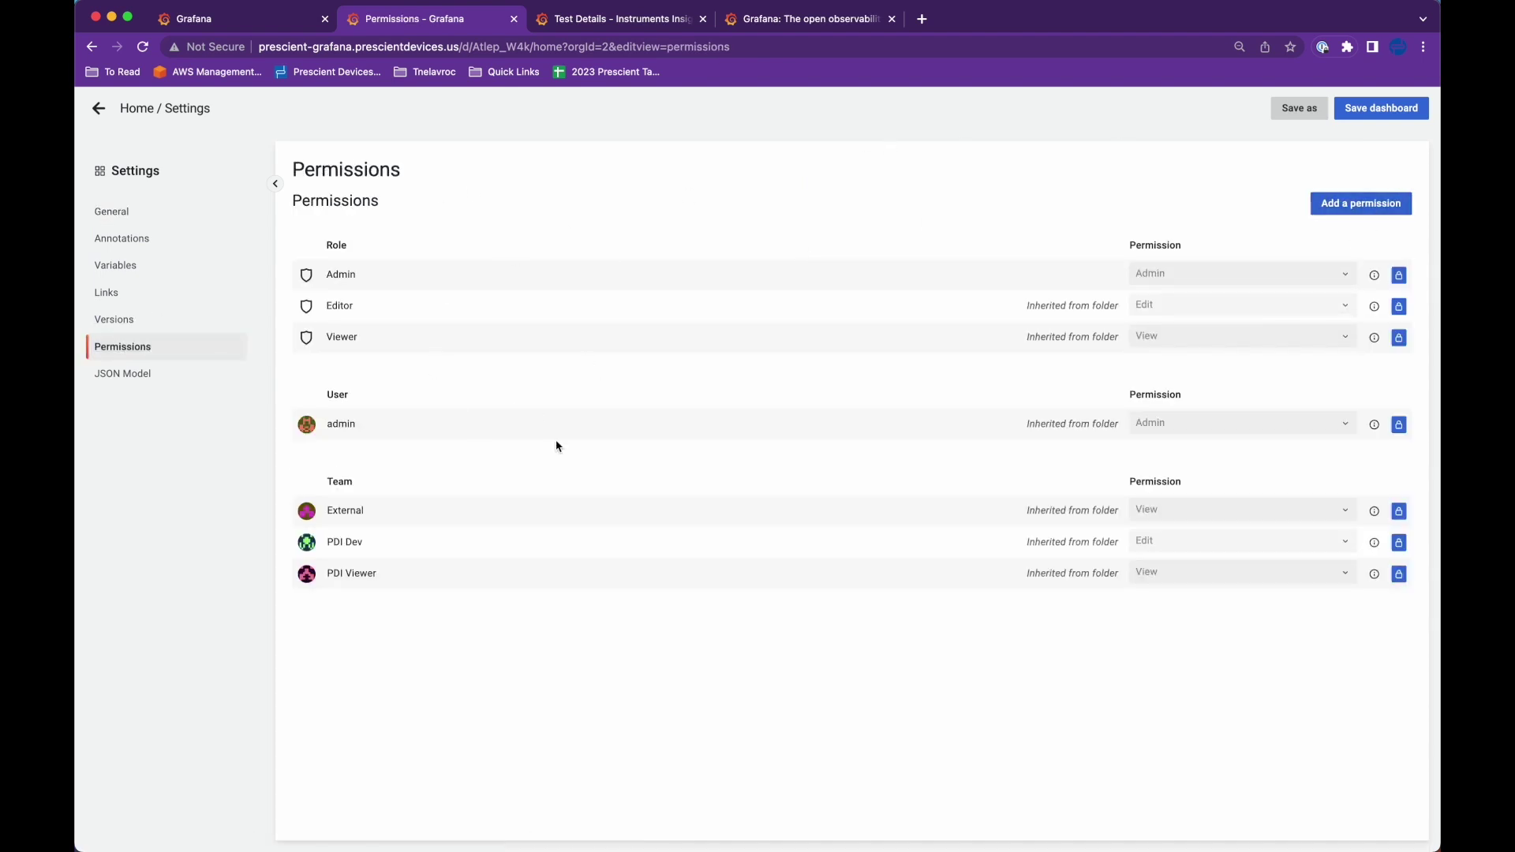
Try a new user permission, browsing users and levels without granting anything.
{"action": "left_click", "coordinate": [1334, 203]}
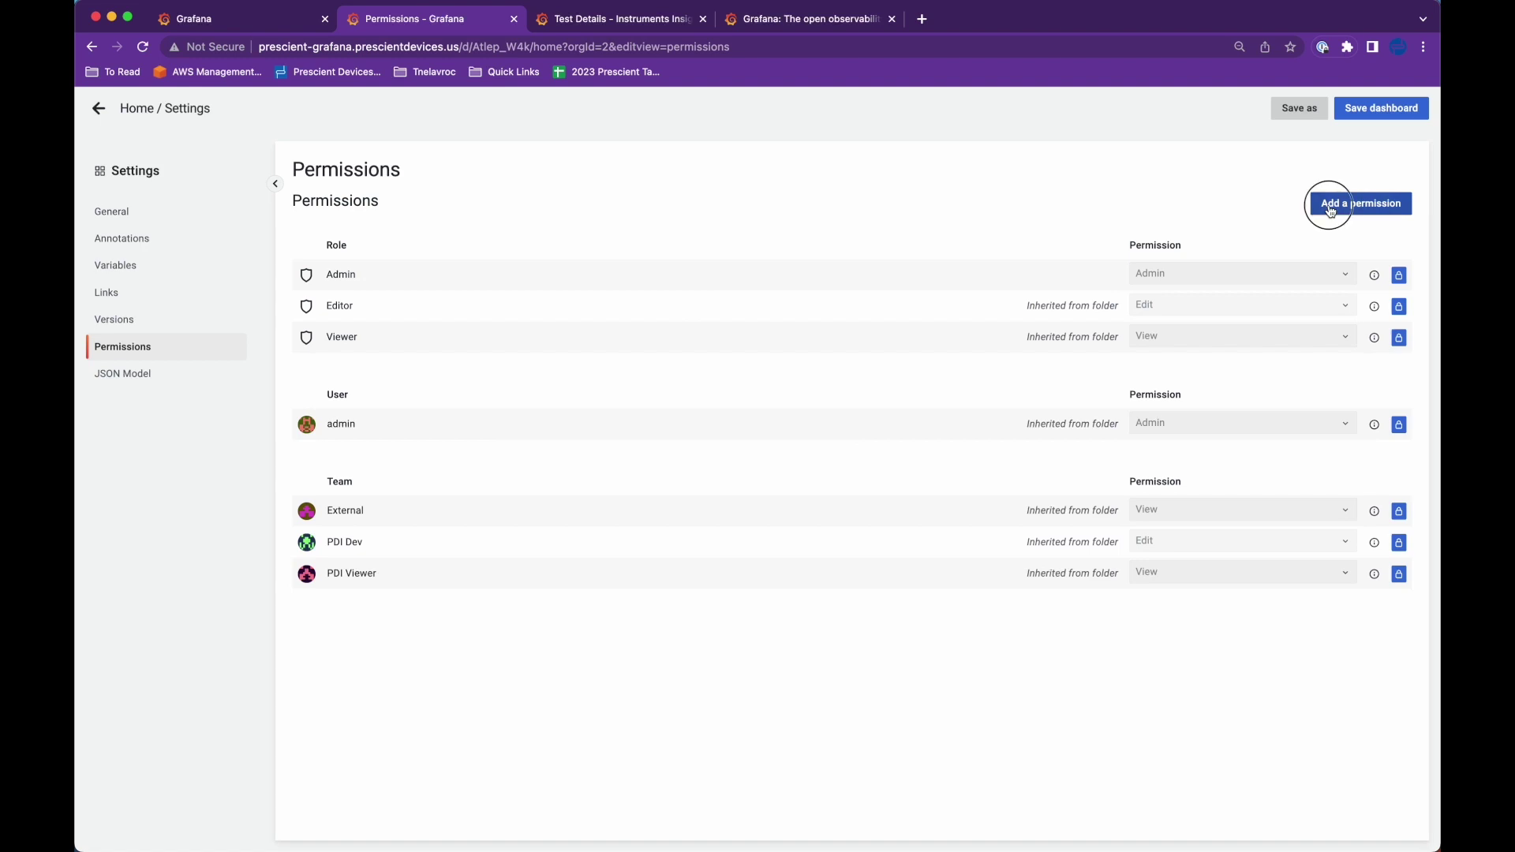
{"action": "left_click", "coordinate": [369, 288]}
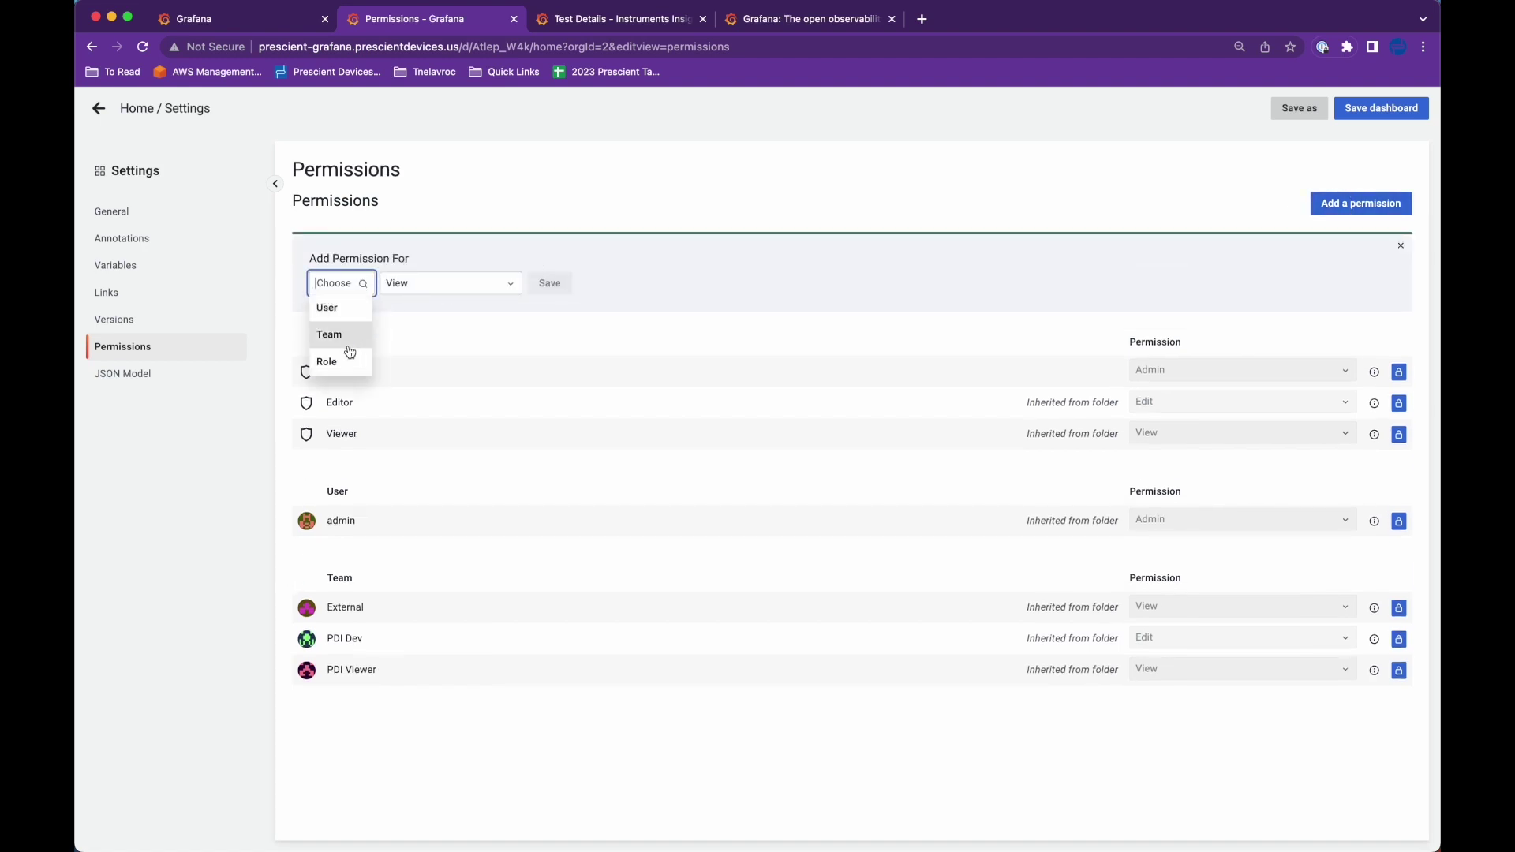
{"action": "left_click", "coordinate": [341, 309]}
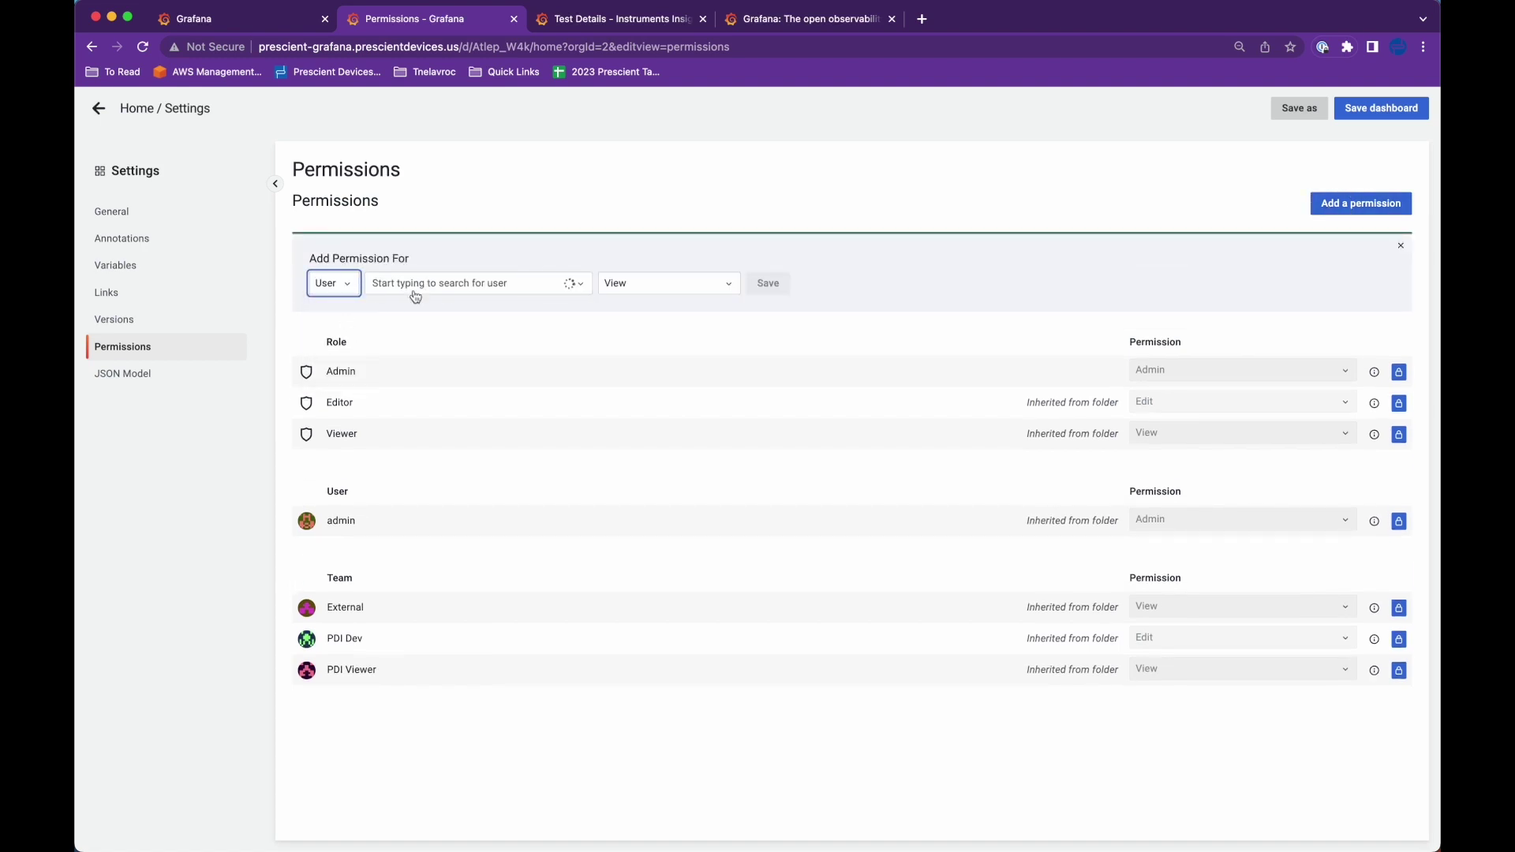
{"action": "left_click", "coordinate": [455, 288]}
{"action": "left_click", "coordinate": [499, 225]}
{"action": "left_click", "coordinate": [648, 286]}
{"action": "left_click", "coordinate": [684, 196]}
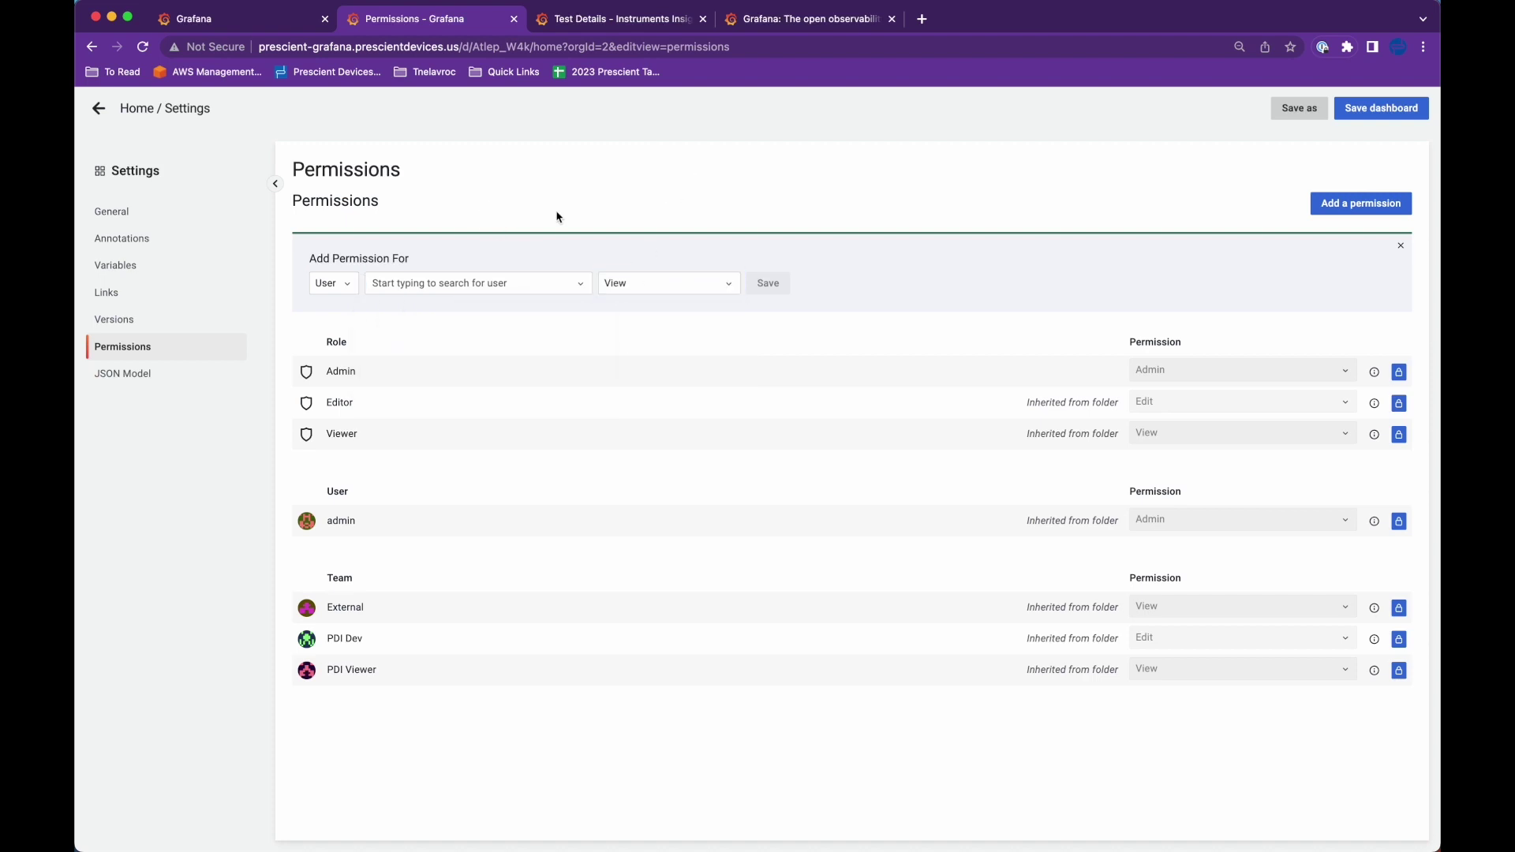
Try a team permission instead, dismiss the team list, and return to the Home dashboard.
{"action": "left_click", "coordinate": [353, 286]}
{"action": "left_click", "coordinate": [335, 333]}
{"action": "left_click", "coordinate": [469, 282]}
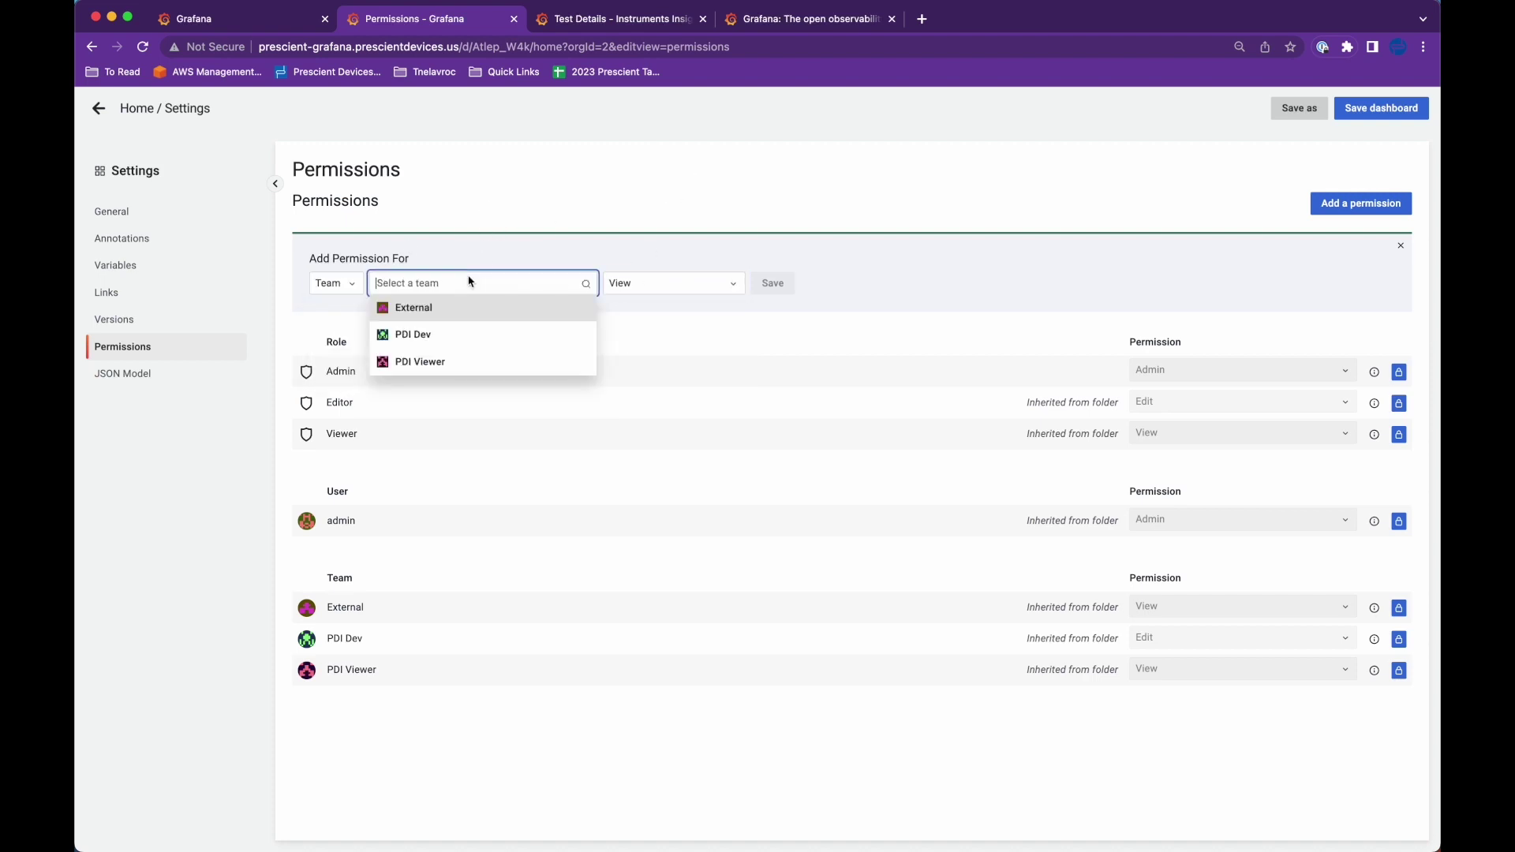
{"action": "left_click", "coordinate": [491, 258]}
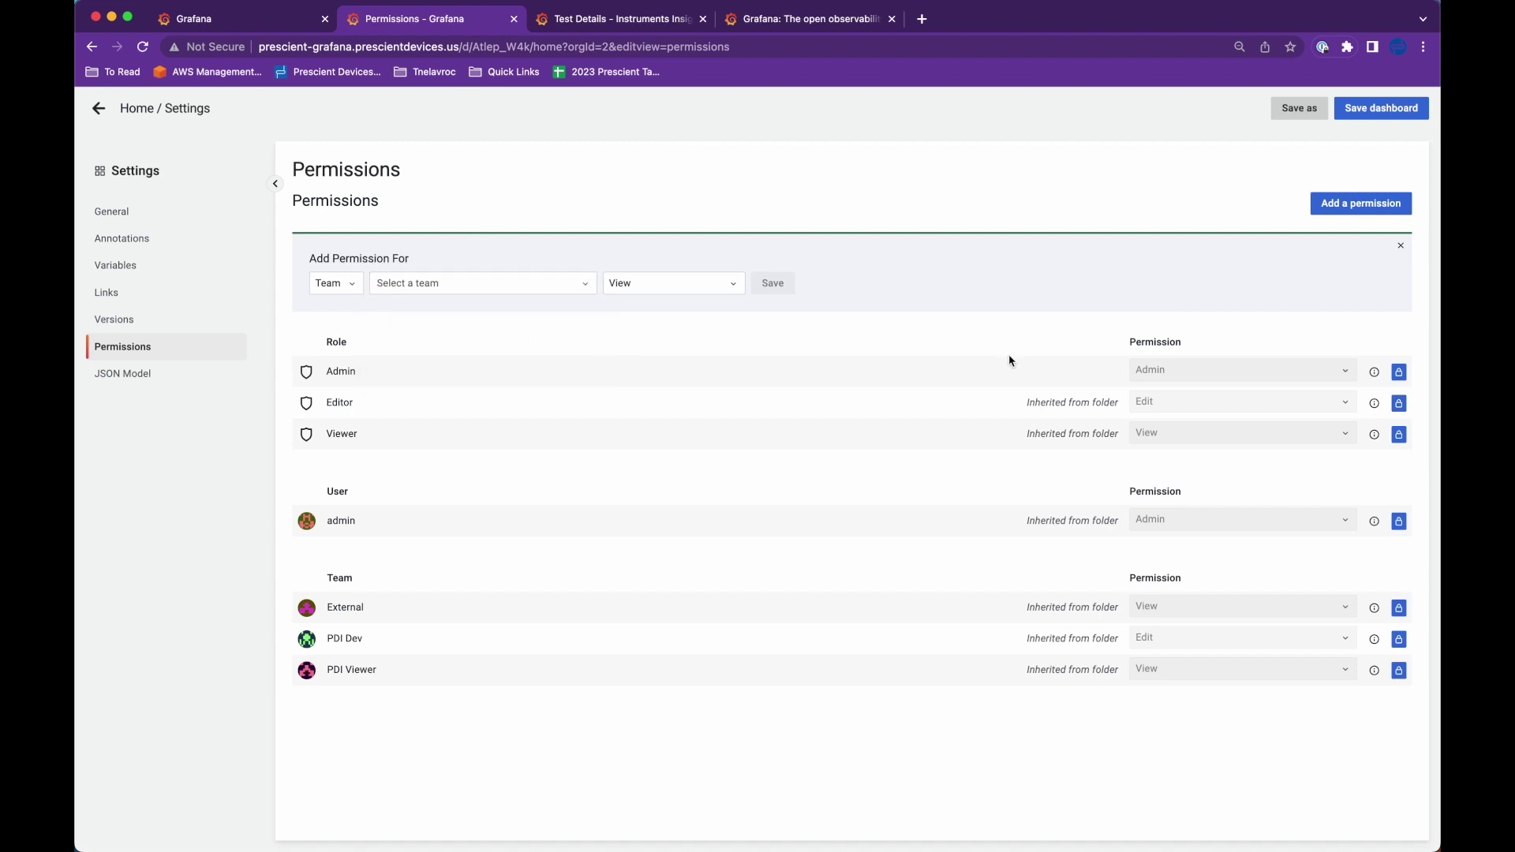
{"action": "left_click", "coordinate": [98, 108]}
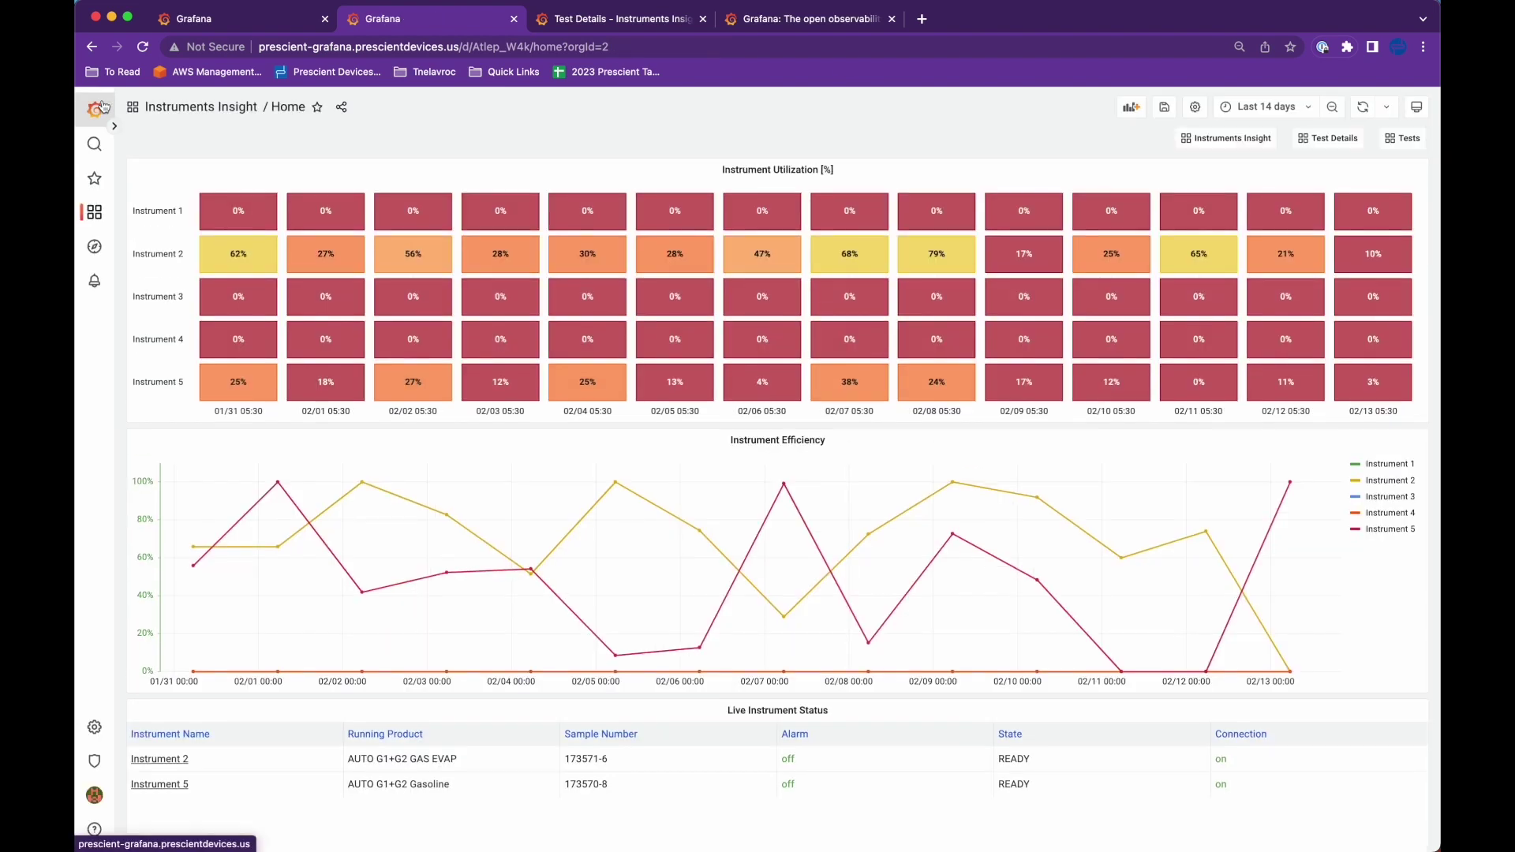
View the Instruments Insight folder's Permissions tab, then go back to browsing all dashboards.
{"action": "left_click", "coordinate": [94, 212]}
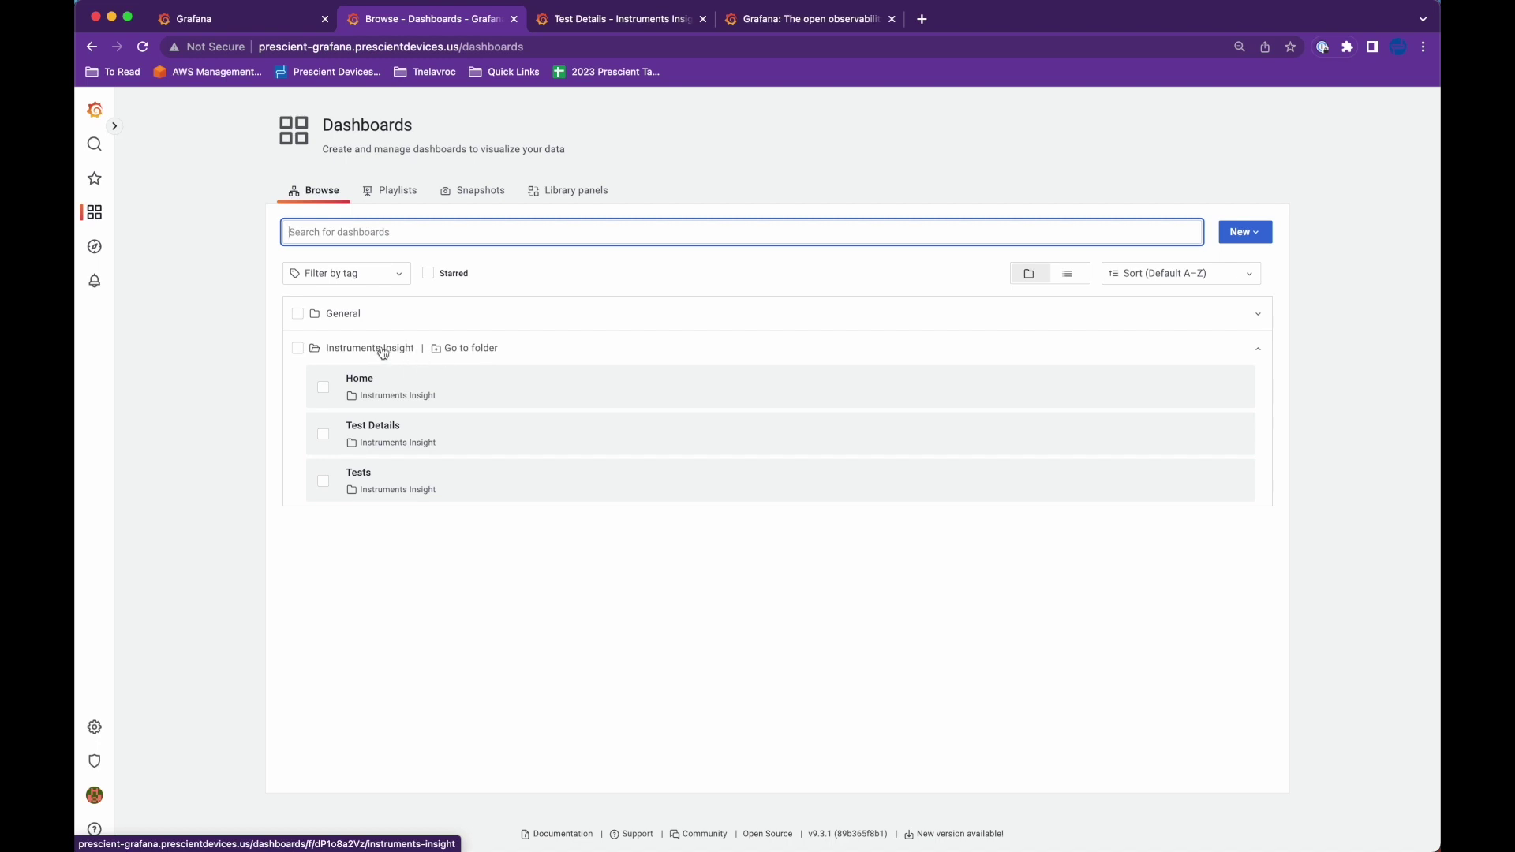
{"action": "left_click", "coordinate": [468, 357]}
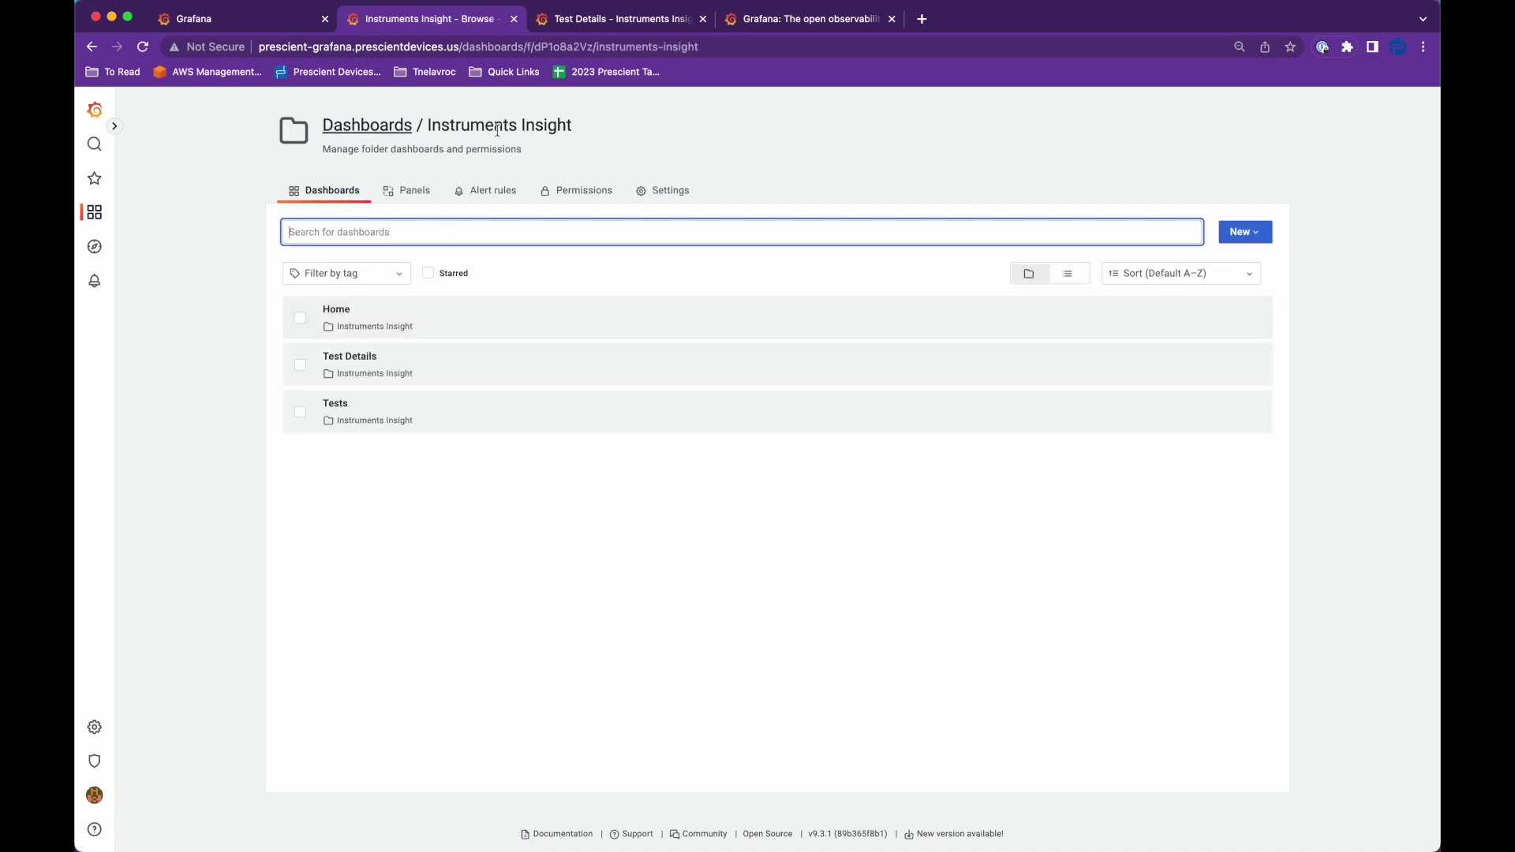
{"action": "left_click", "coordinate": [577, 191]}
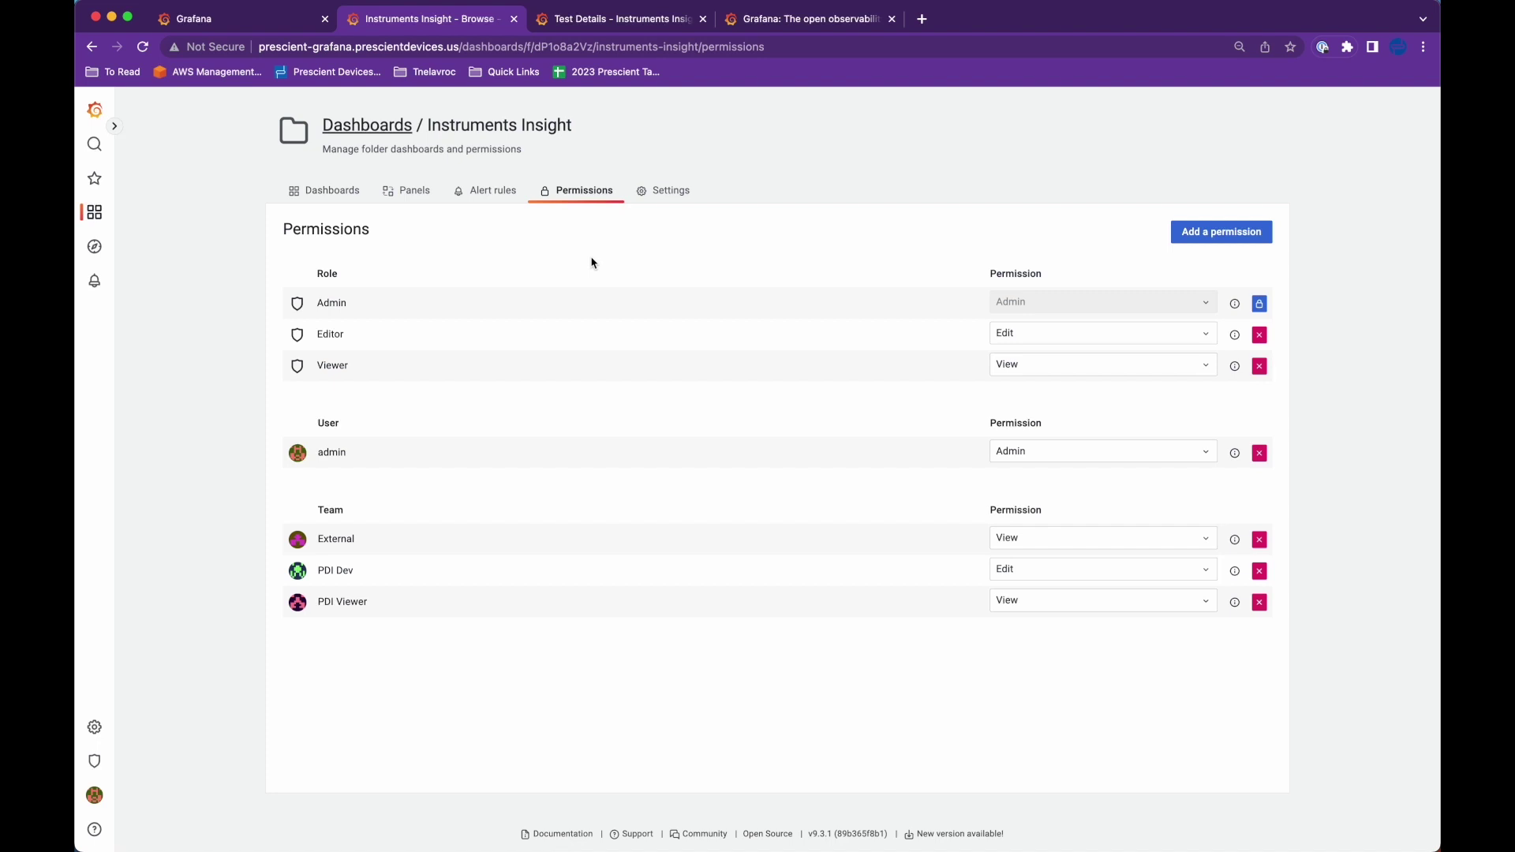
{"action": "mouse_move", "coordinate": [95, 212]}
{"action": "left_click", "coordinate": [140, 237]}
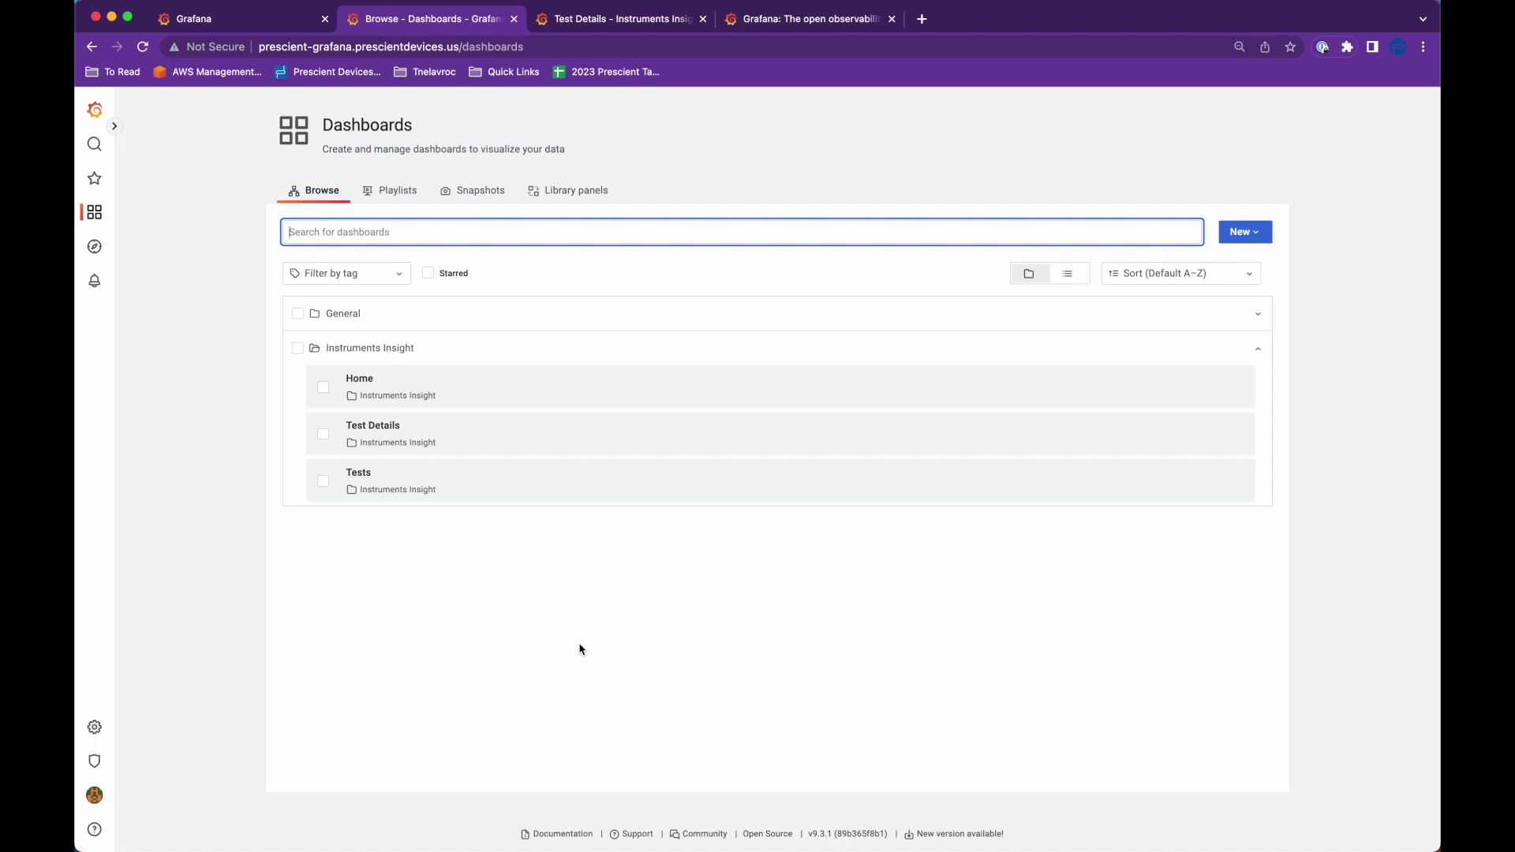
Open the installed plugins list and try the Data sources and Panels filters.
{"action": "mouse_move", "coordinate": [94, 790]}
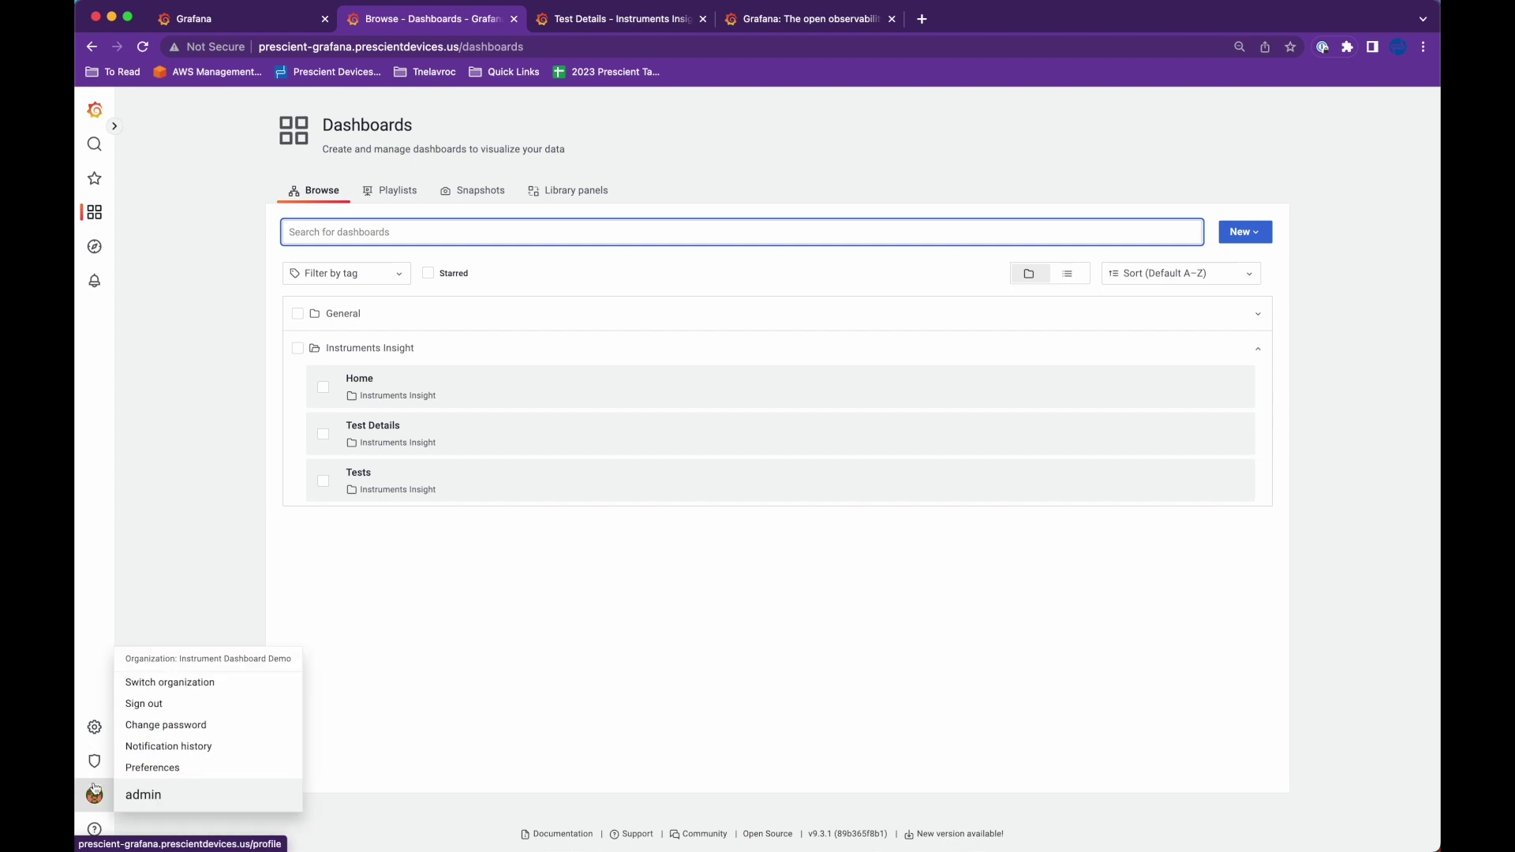
{"action": "mouse_move", "coordinate": [96, 742]}
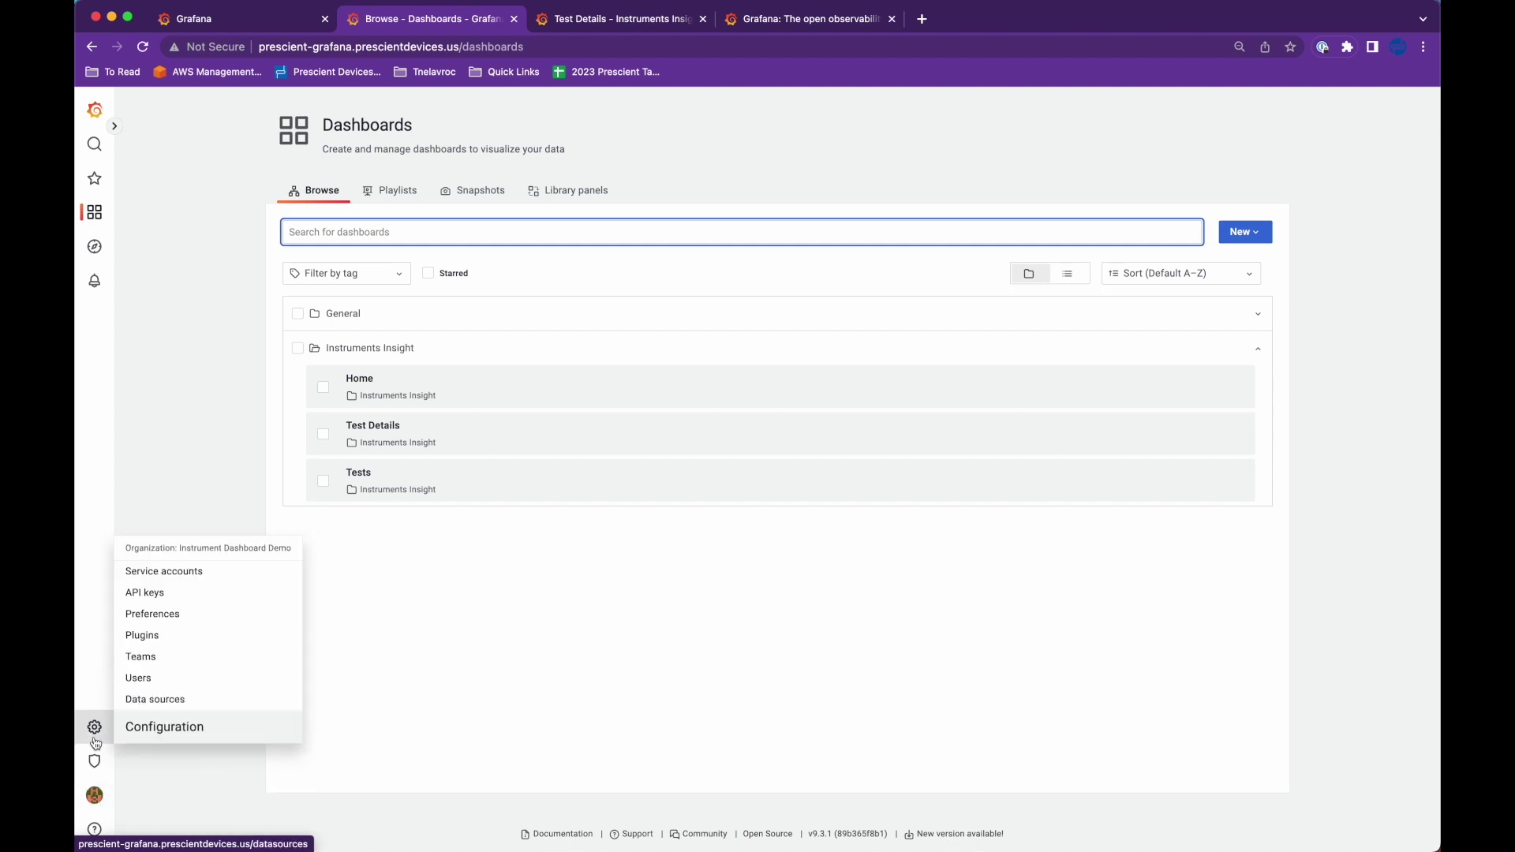
{"action": "left_click", "coordinate": [168, 636]}
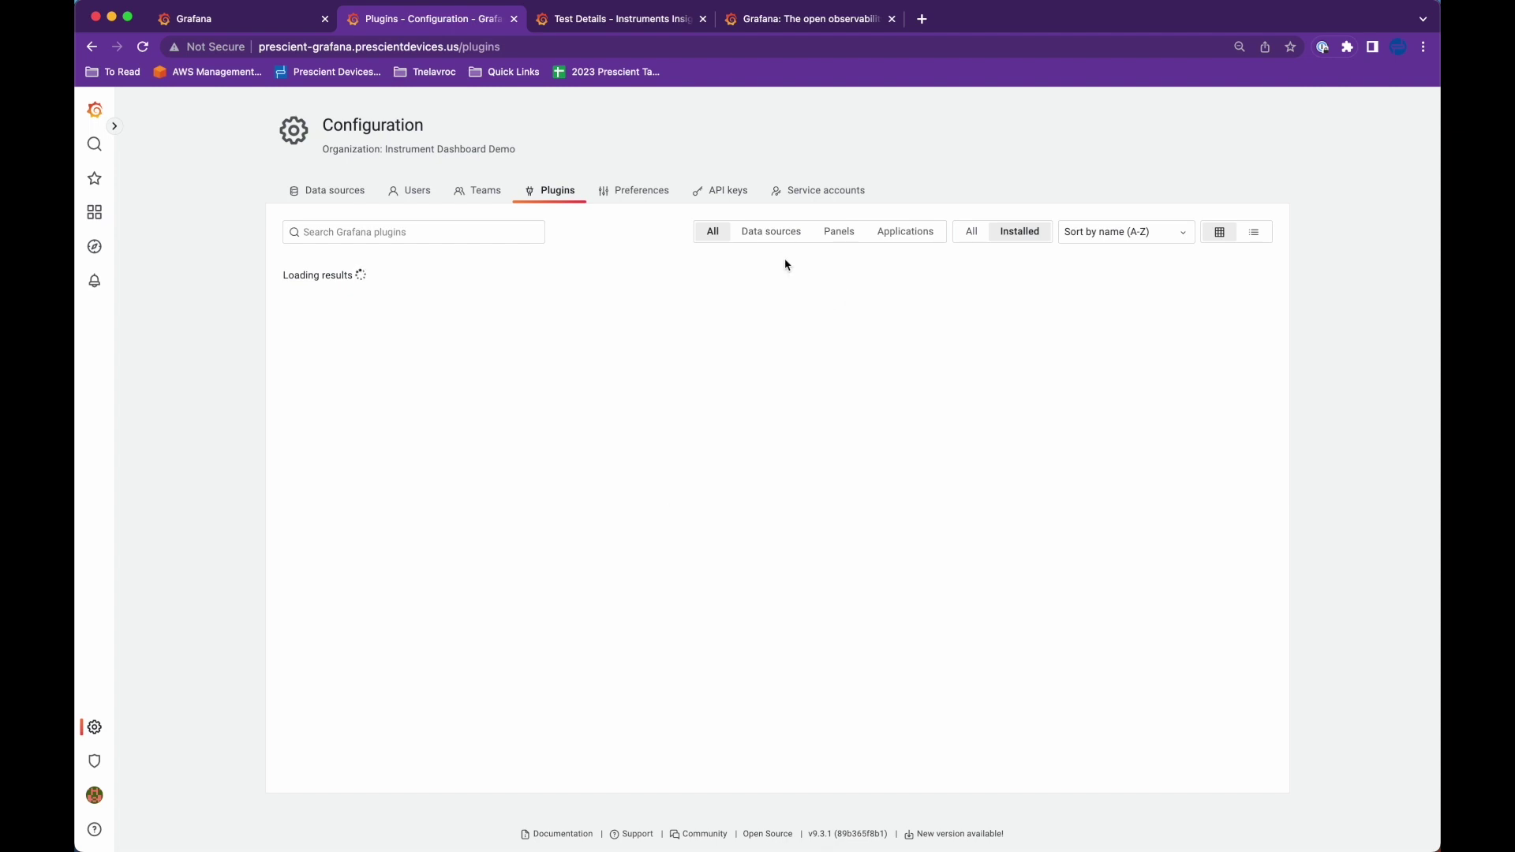
{"action": "left_click", "coordinate": [780, 237]}
{"action": "left_click", "coordinate": [838, 236]}
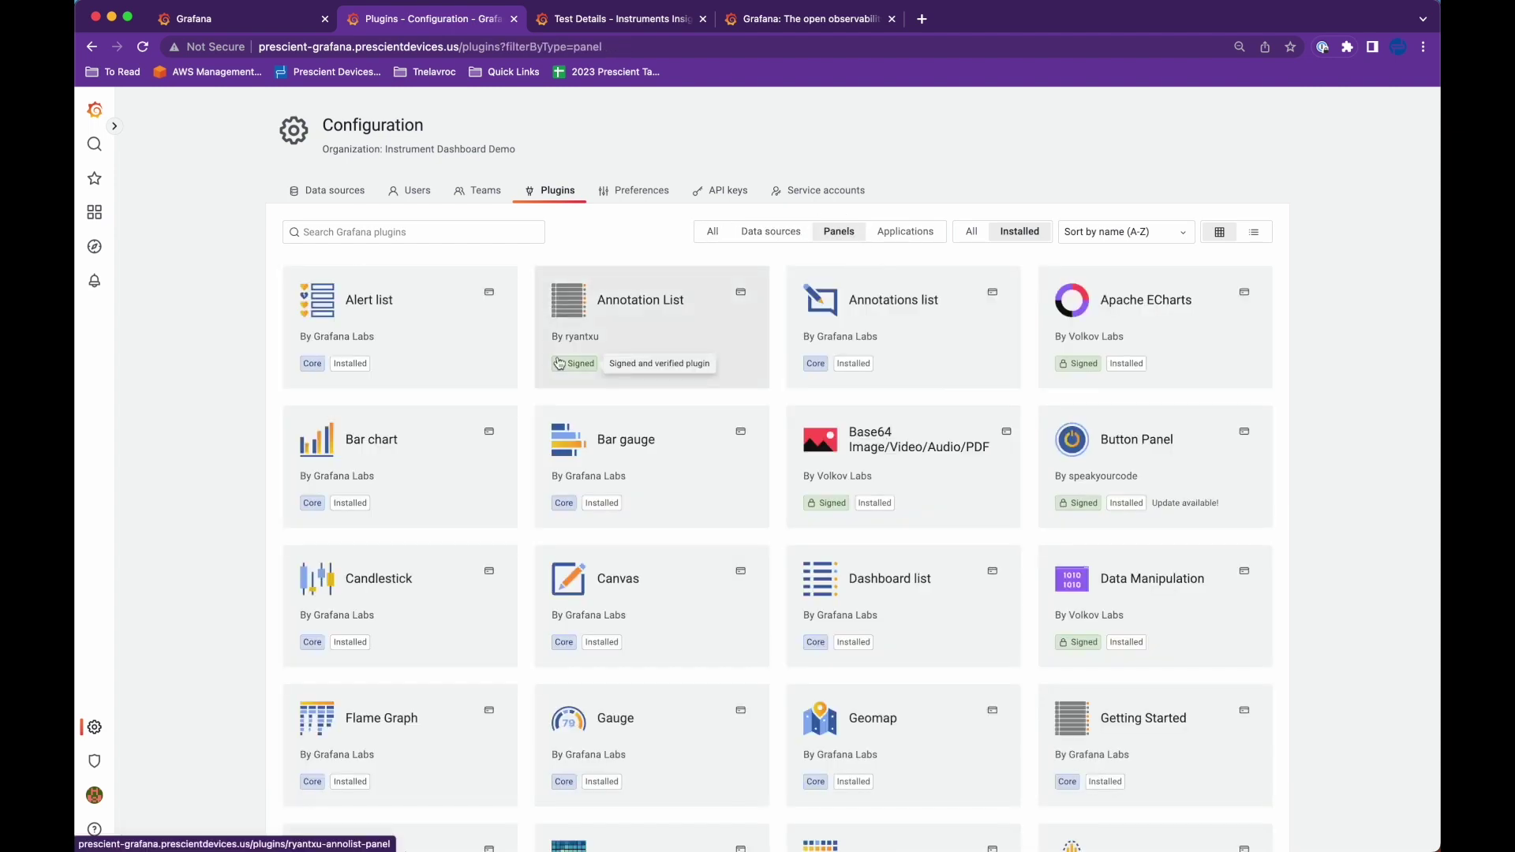
Search plugins for 'in', view the Infinity plugin's details, and return to the list.
{"action": "left_click", "coordinate": [313, 224]}
{"action": "type", "text": "infin"}
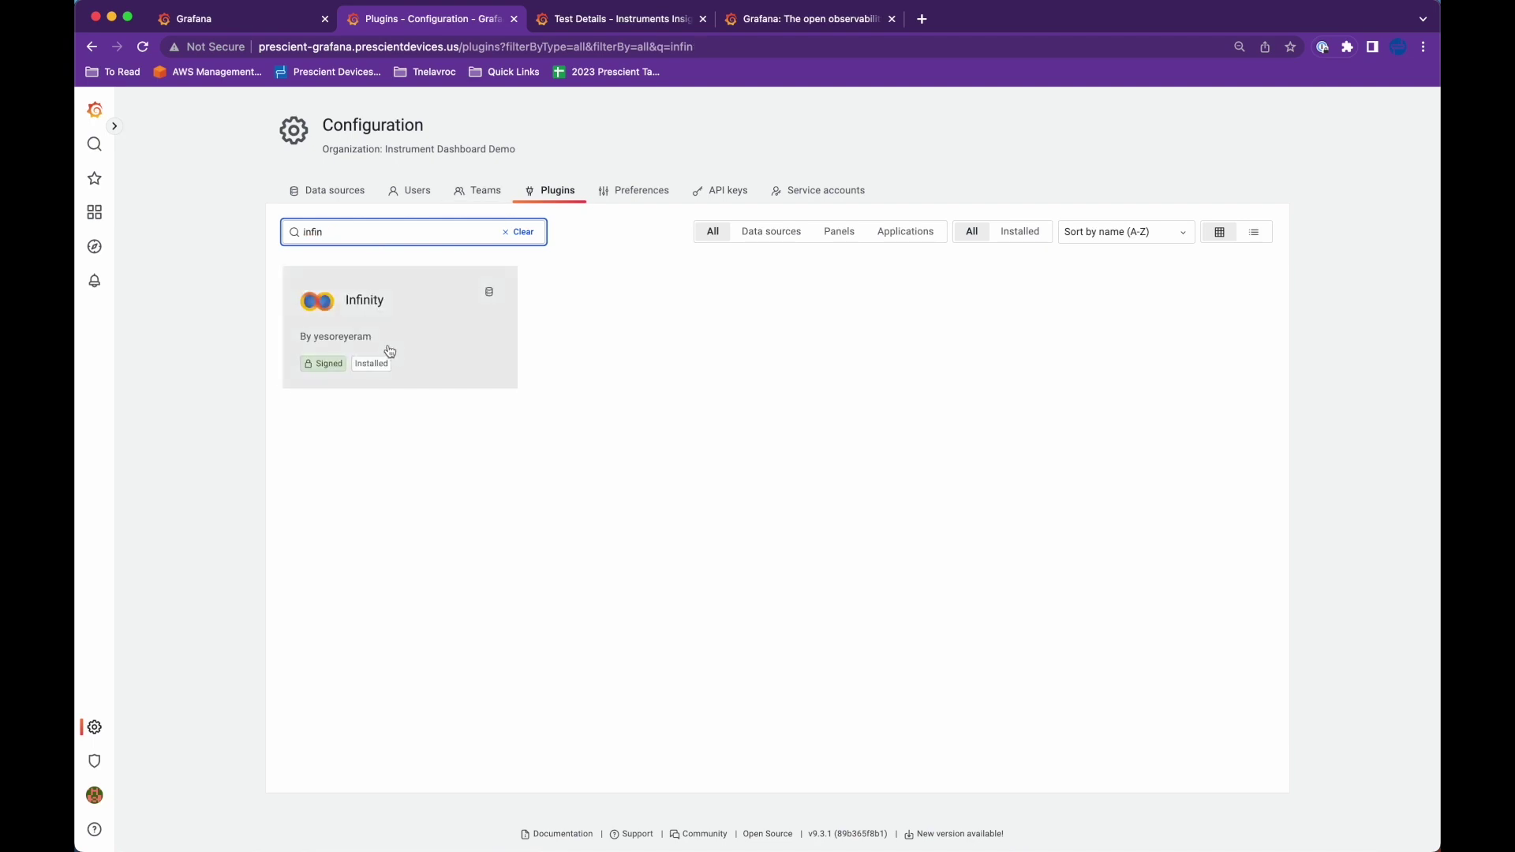
{"action": "left_click", "coordinate": [375, 294]}
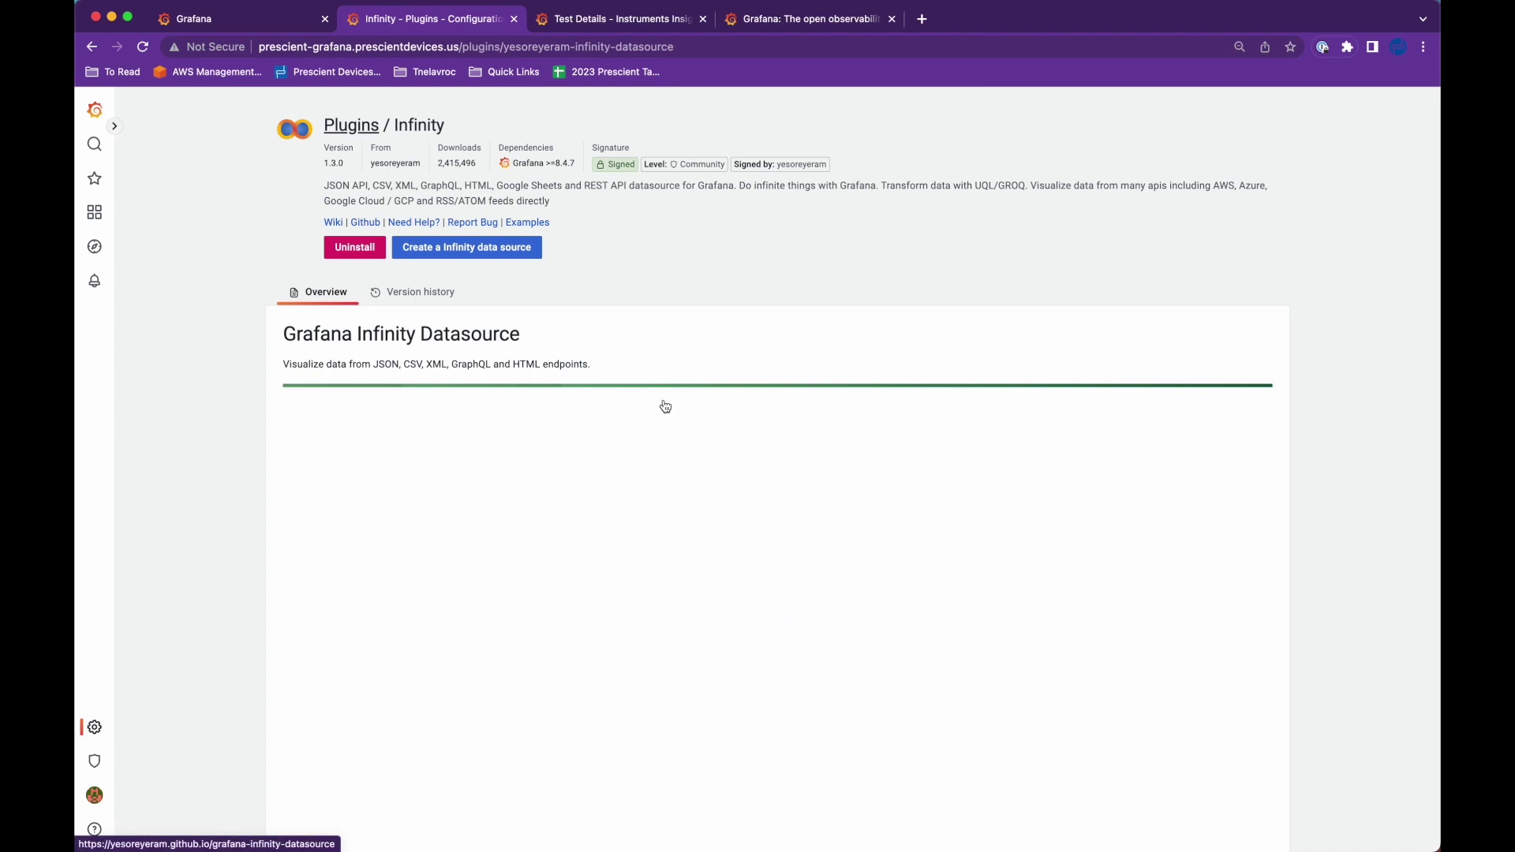
{"action": "scroll", "coordinate": [241, 442], "scroll_direction": "down", "scroll_amount": 5}
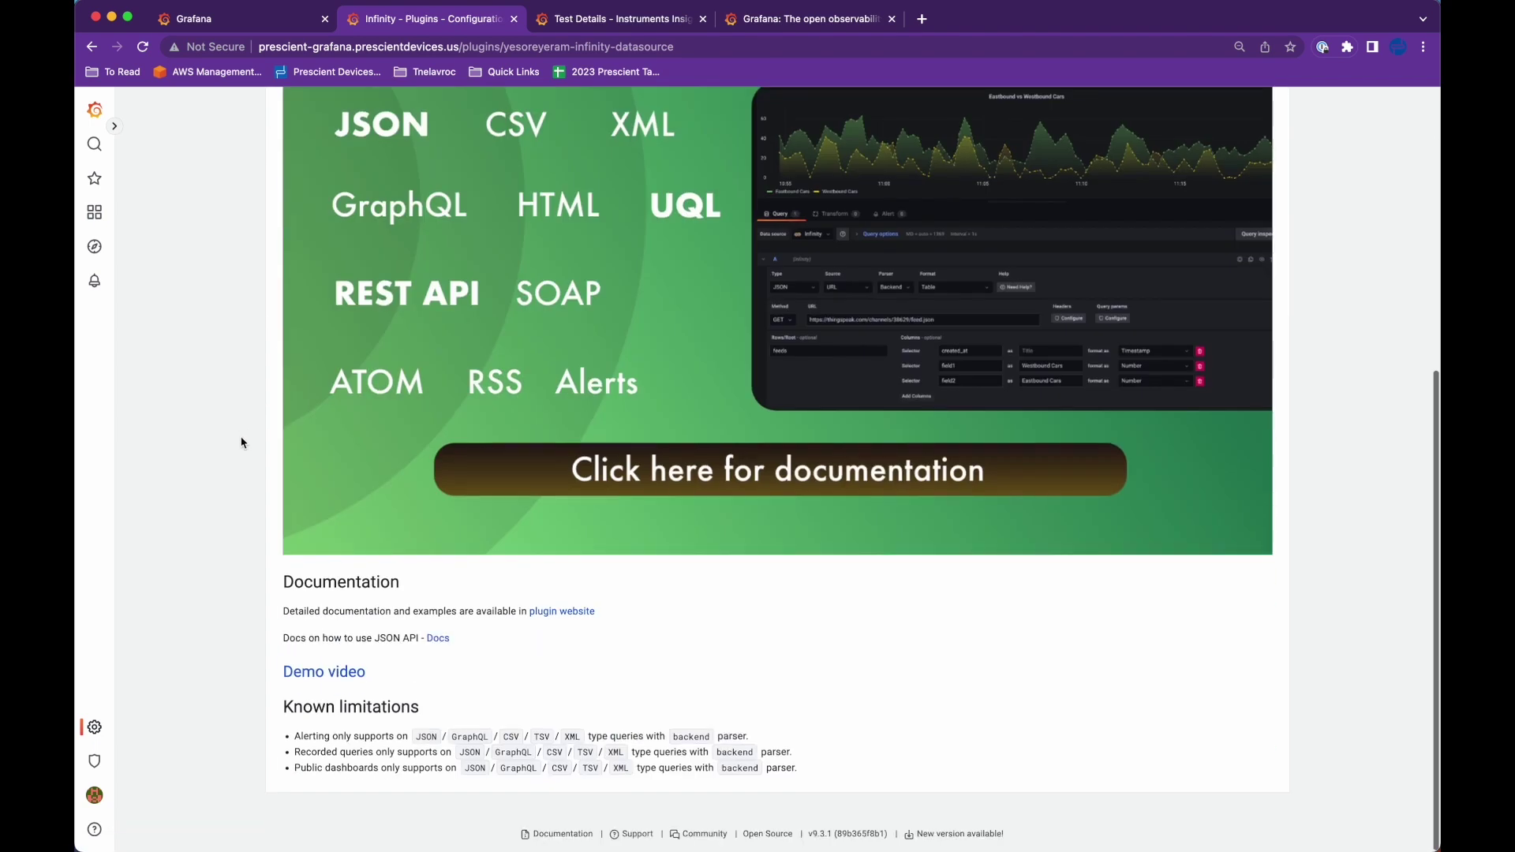
{"action": "scroll", "coordinate": [271, 434], "scroll_direction": "up", "scroll_amount": 5}
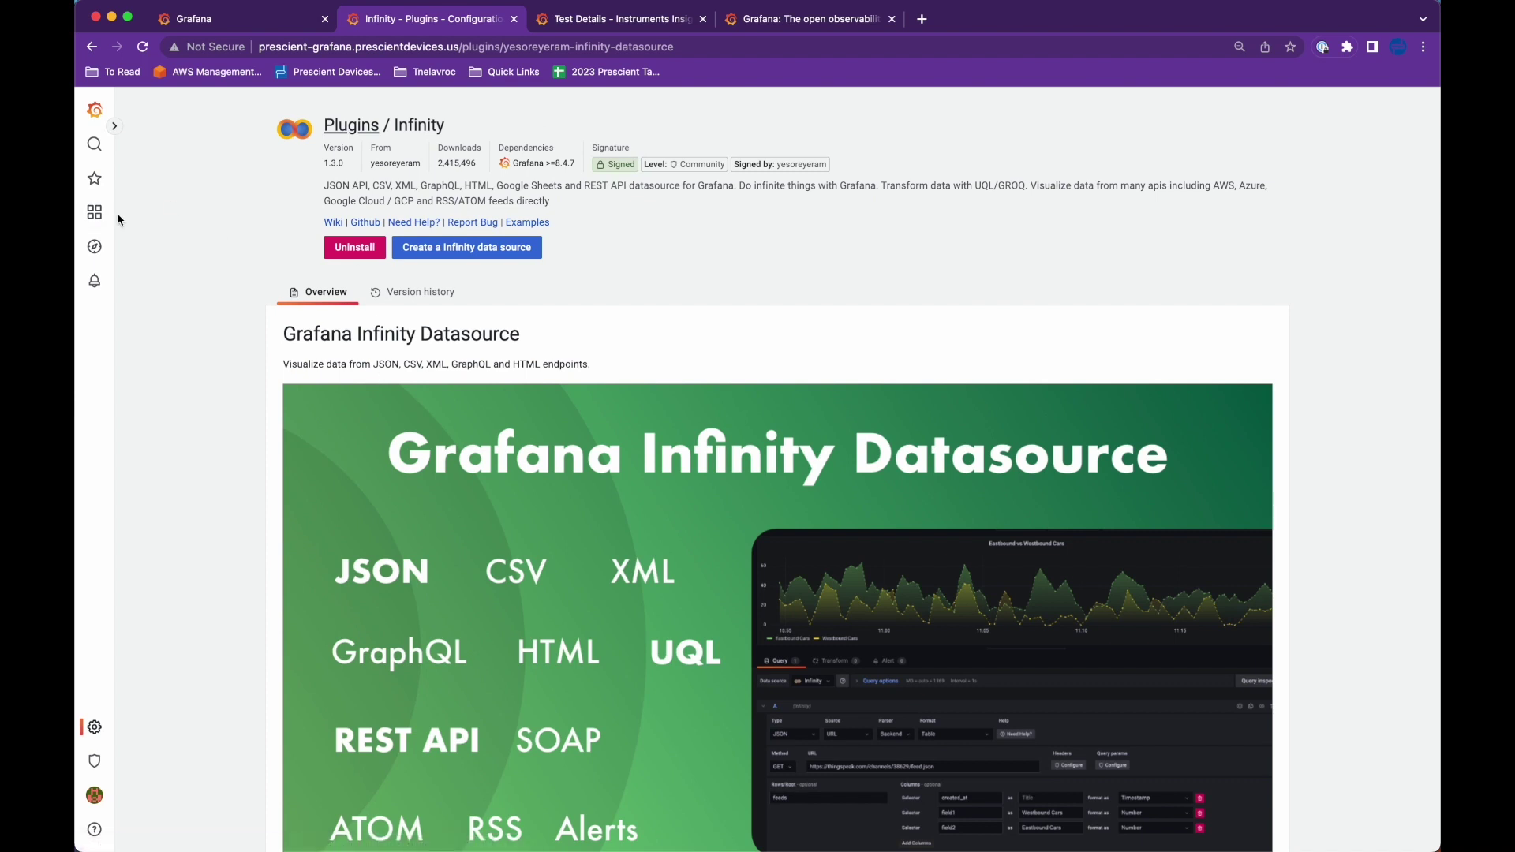
{"action": "left_click", "coordinate": [371, 127]}
Search 'base64', view the Base64 Image/Video/Audio/PDF plugin details, then open Development Home.
{"action": "left_click", "coordinate": [389, 234]}
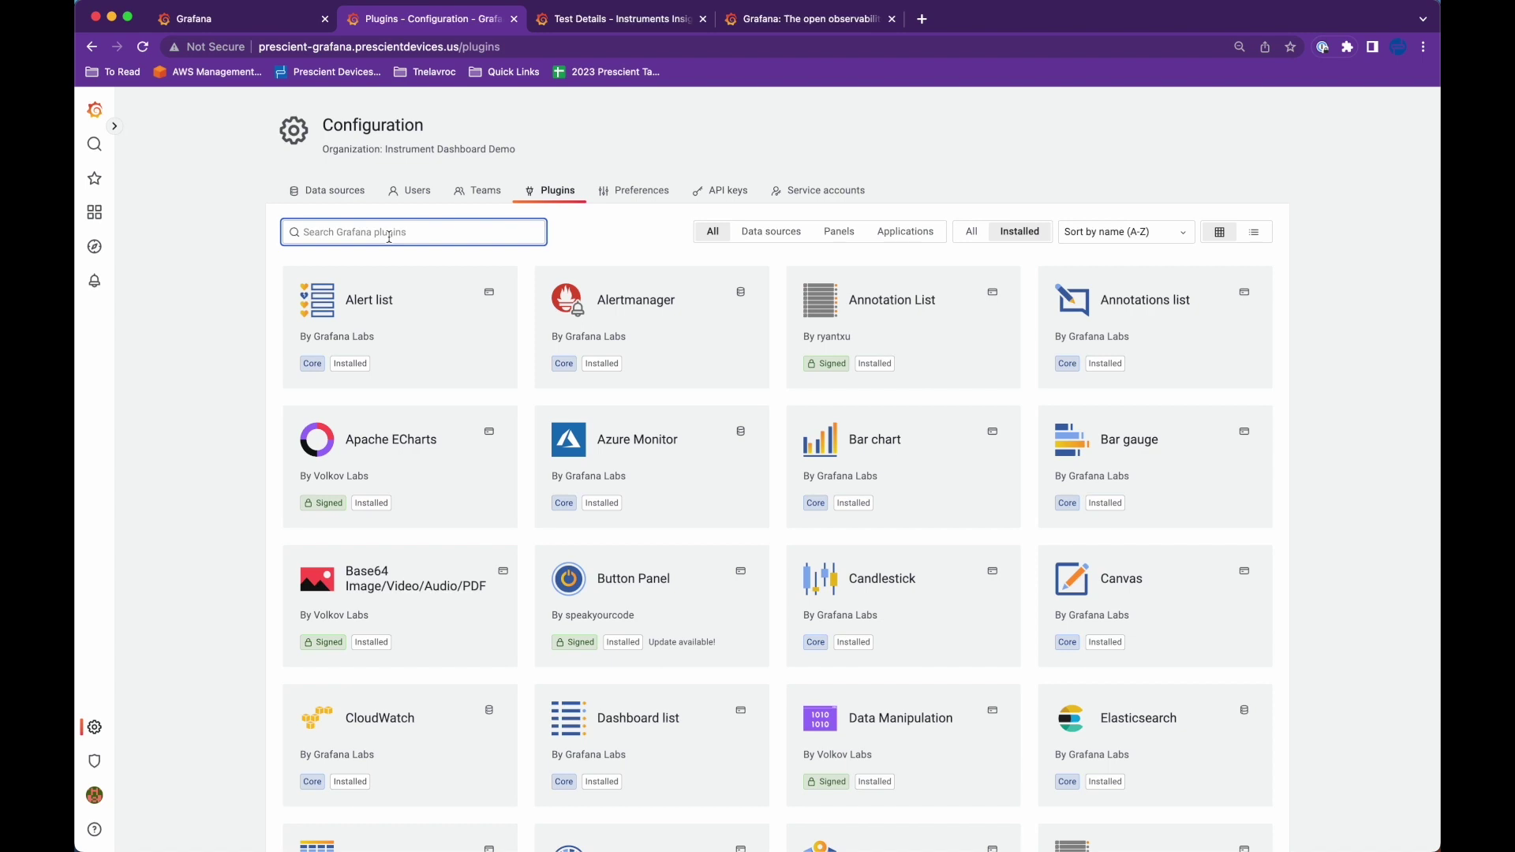
{"action": "type", "text": "base64"}
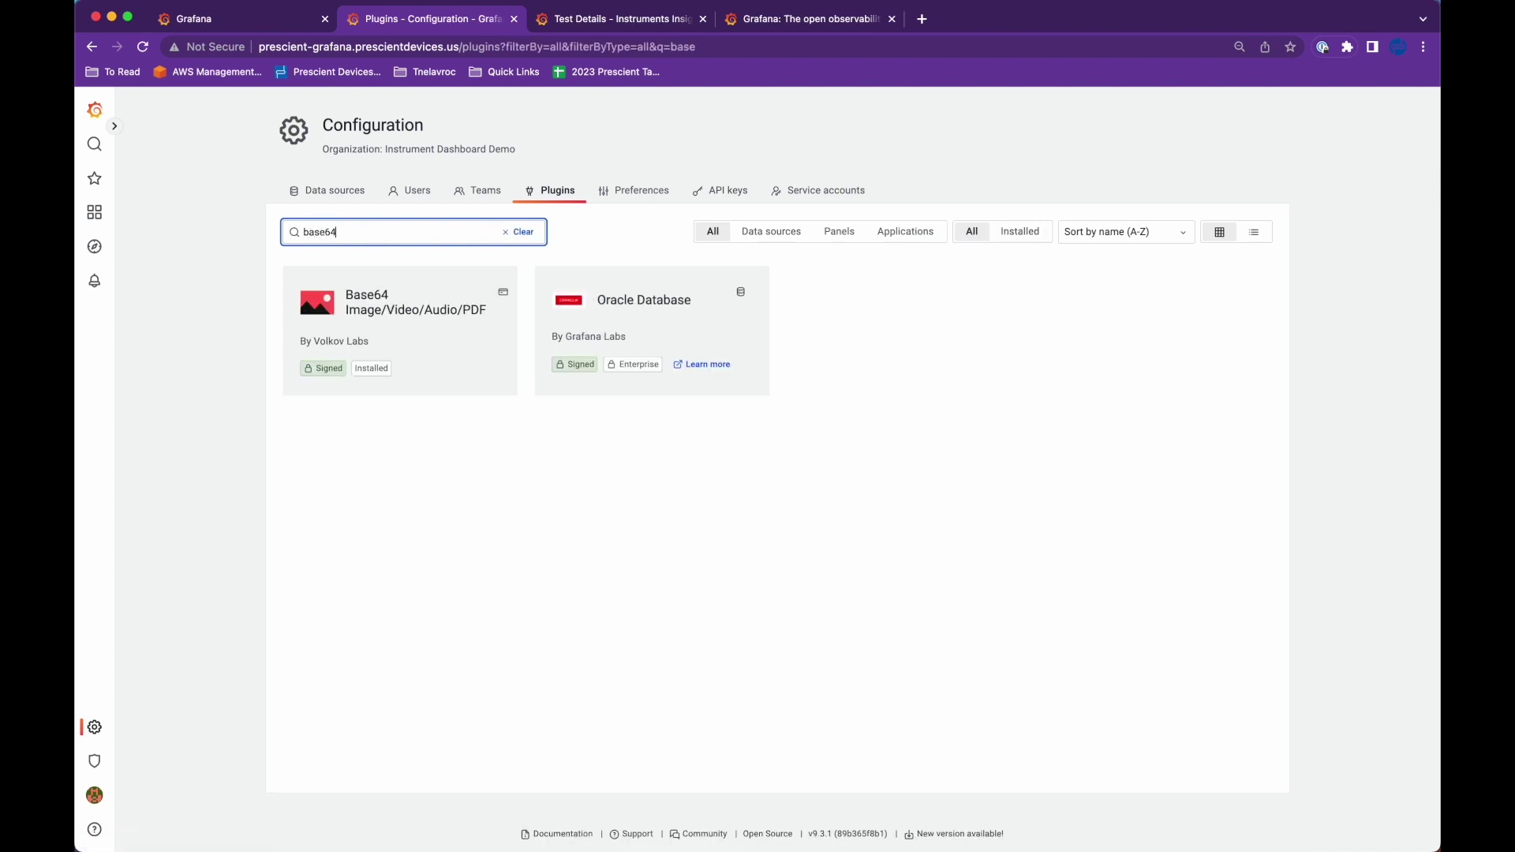
{"action": "left_click", "coordinate": [394, 311]}
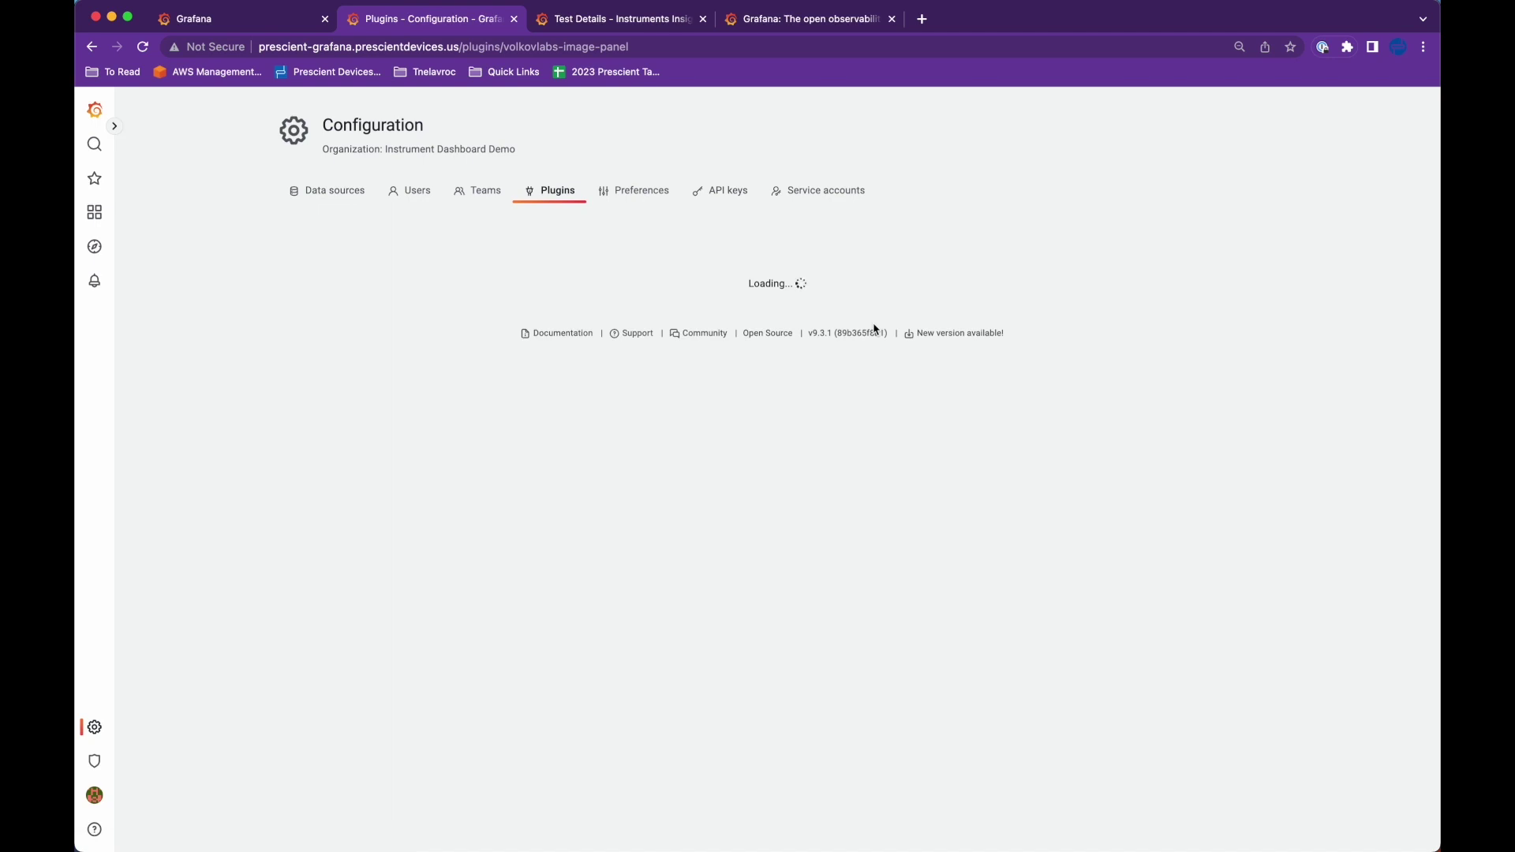
{"action": "scroll", "coordinate": [710, 411], "scroll_direction": "down", "scroll_amount": 5}
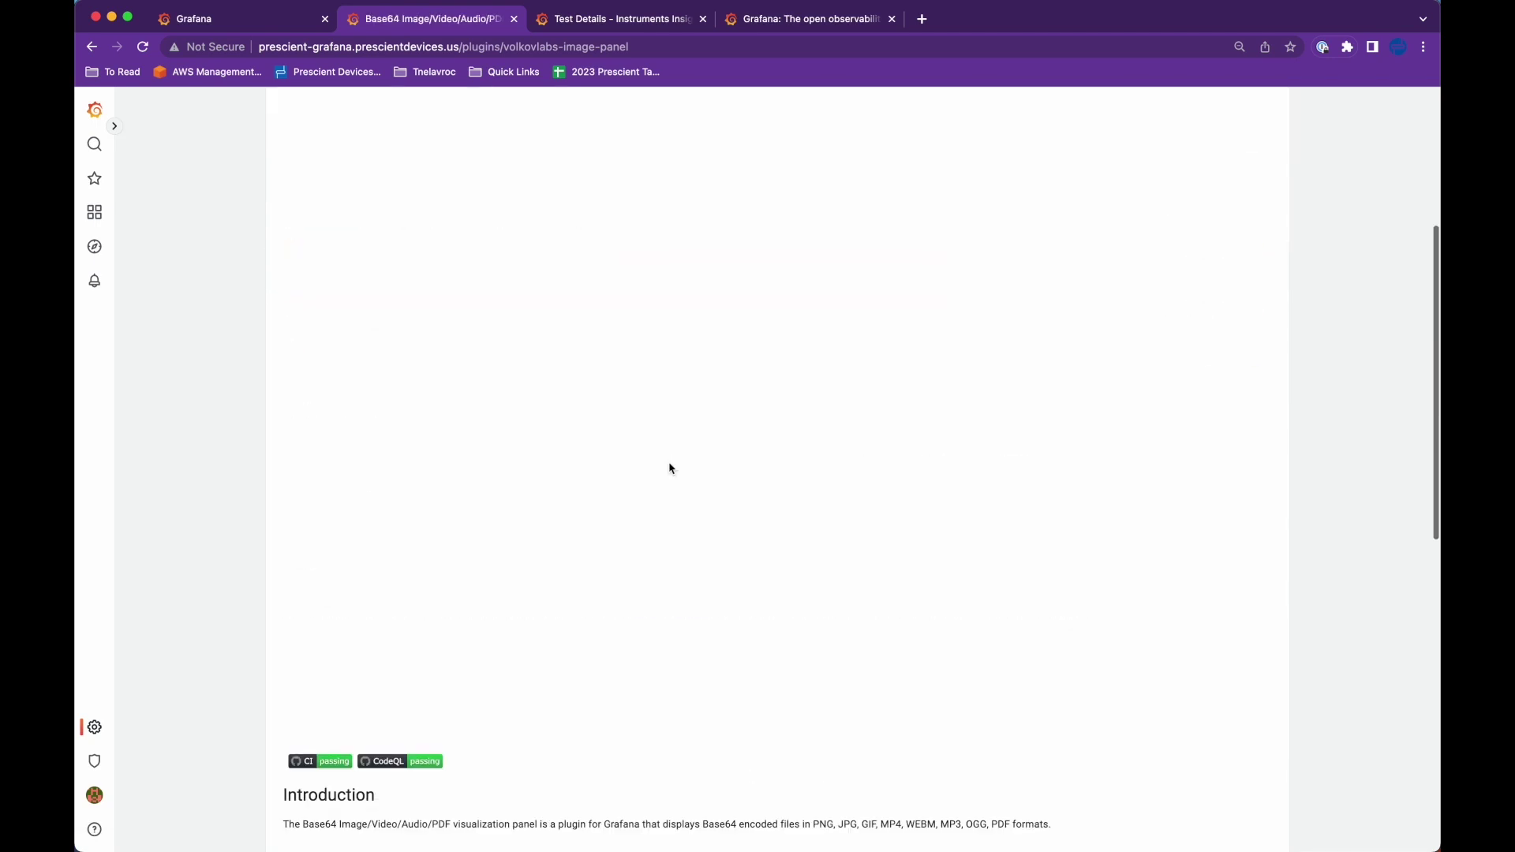
{"action": "scroll", "coordinate": [670, 466], "scroll_direction": "up", "scroll_amount": 5}
{"action": "scroll", "coordinate": [838, 450], "scroll_direction": "down", "scroll_amount": 2}
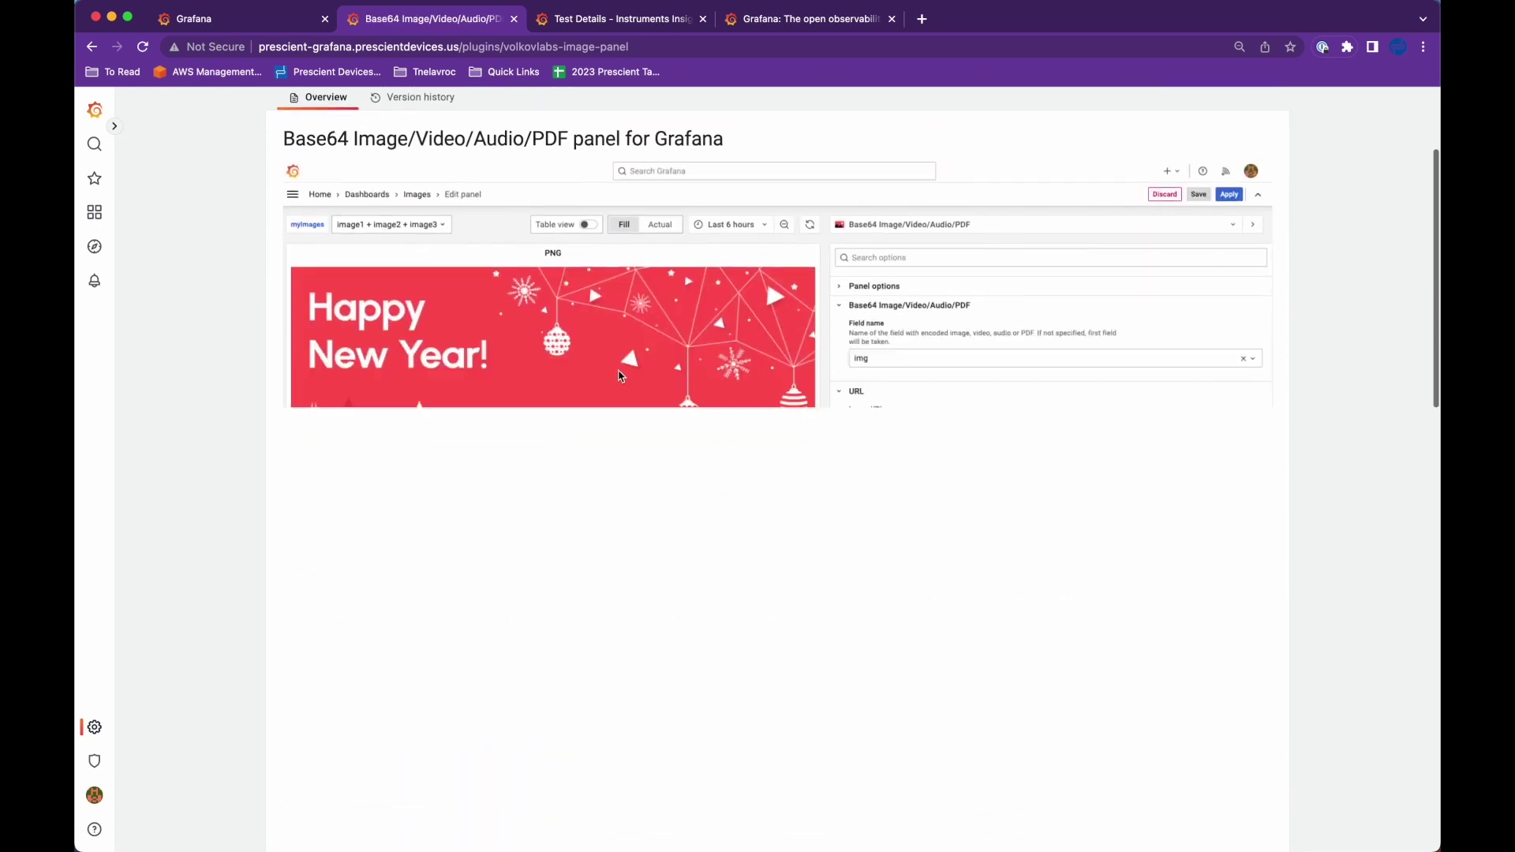
{"action": "left_click", "coordinate": [94, 212]}
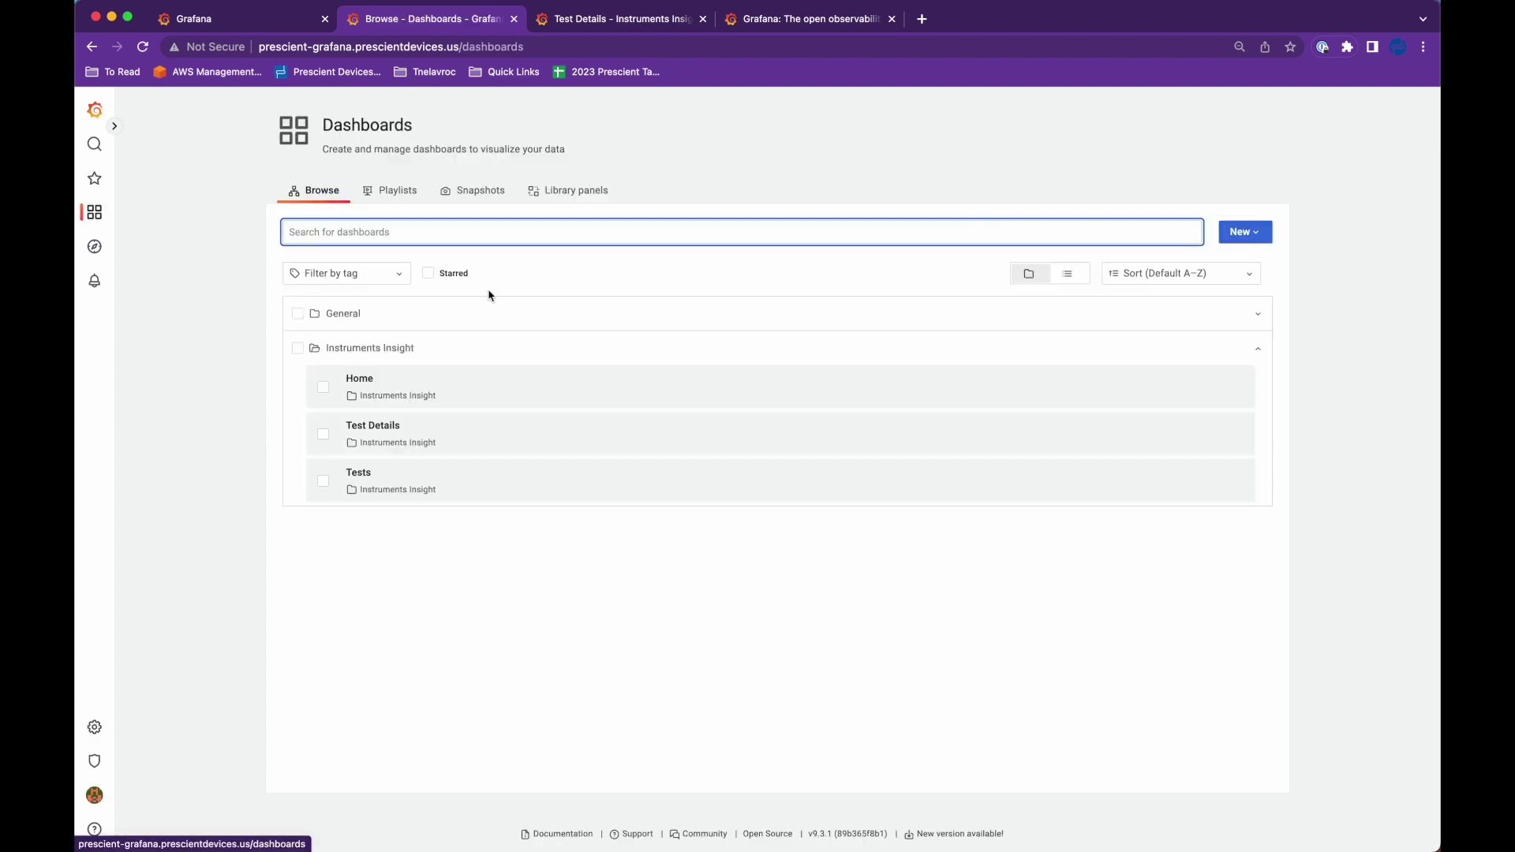
{"action": "left_click", "coordinate": [248, 26]}
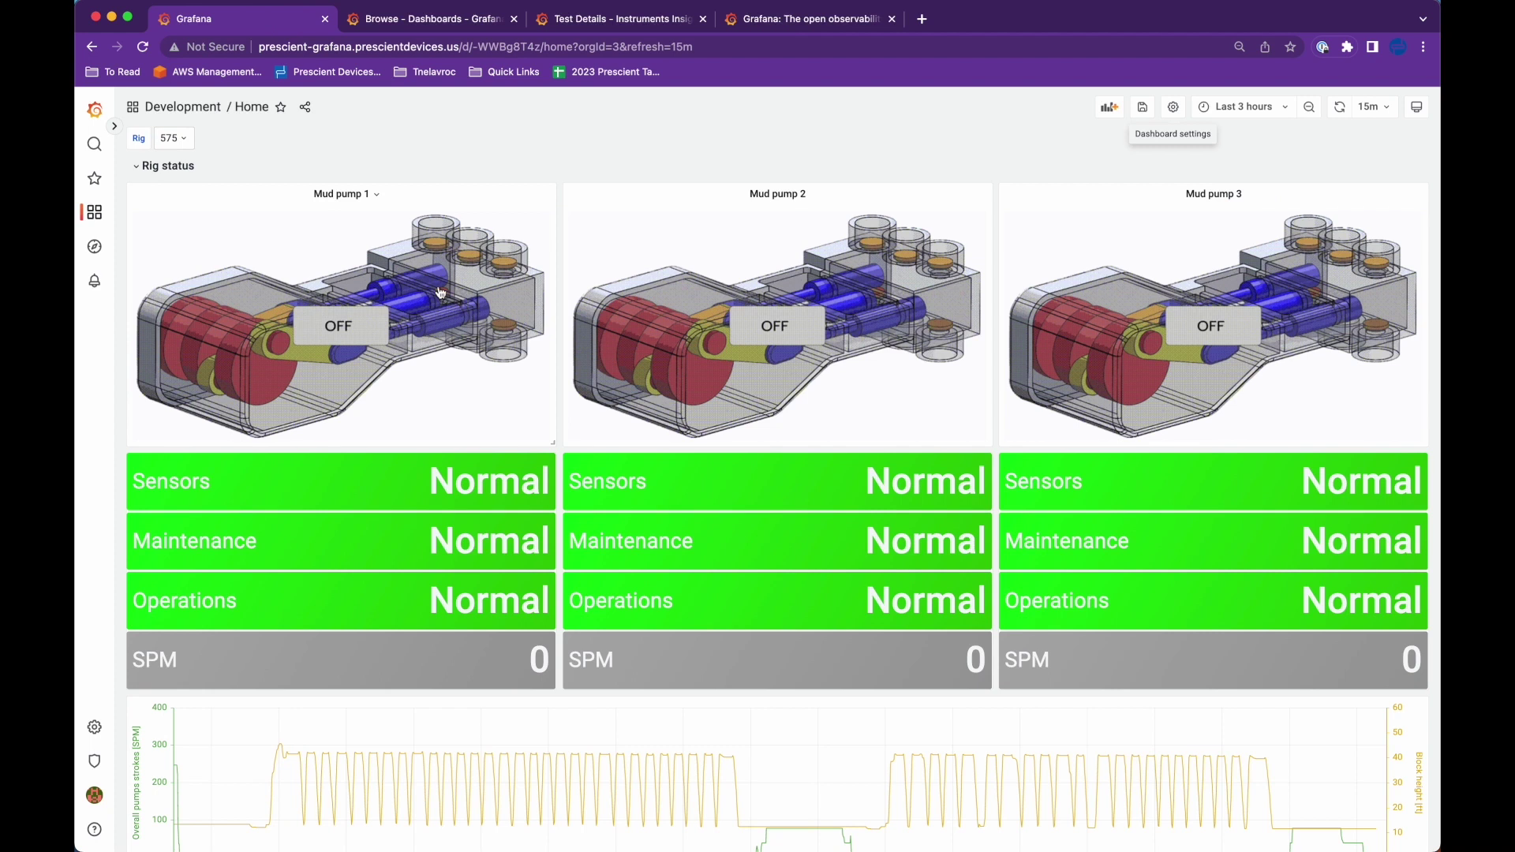
Search the Precision Drilling plugin list for 'plotly'.
{"action": "scroll", "coordinate": [853, 371], "scroll_direction": "down", "scroll_amount": 1}
{"action": "scroll", "coordinate": [790, 331], "scroll_direction": "up", "scroll_amount": 1}
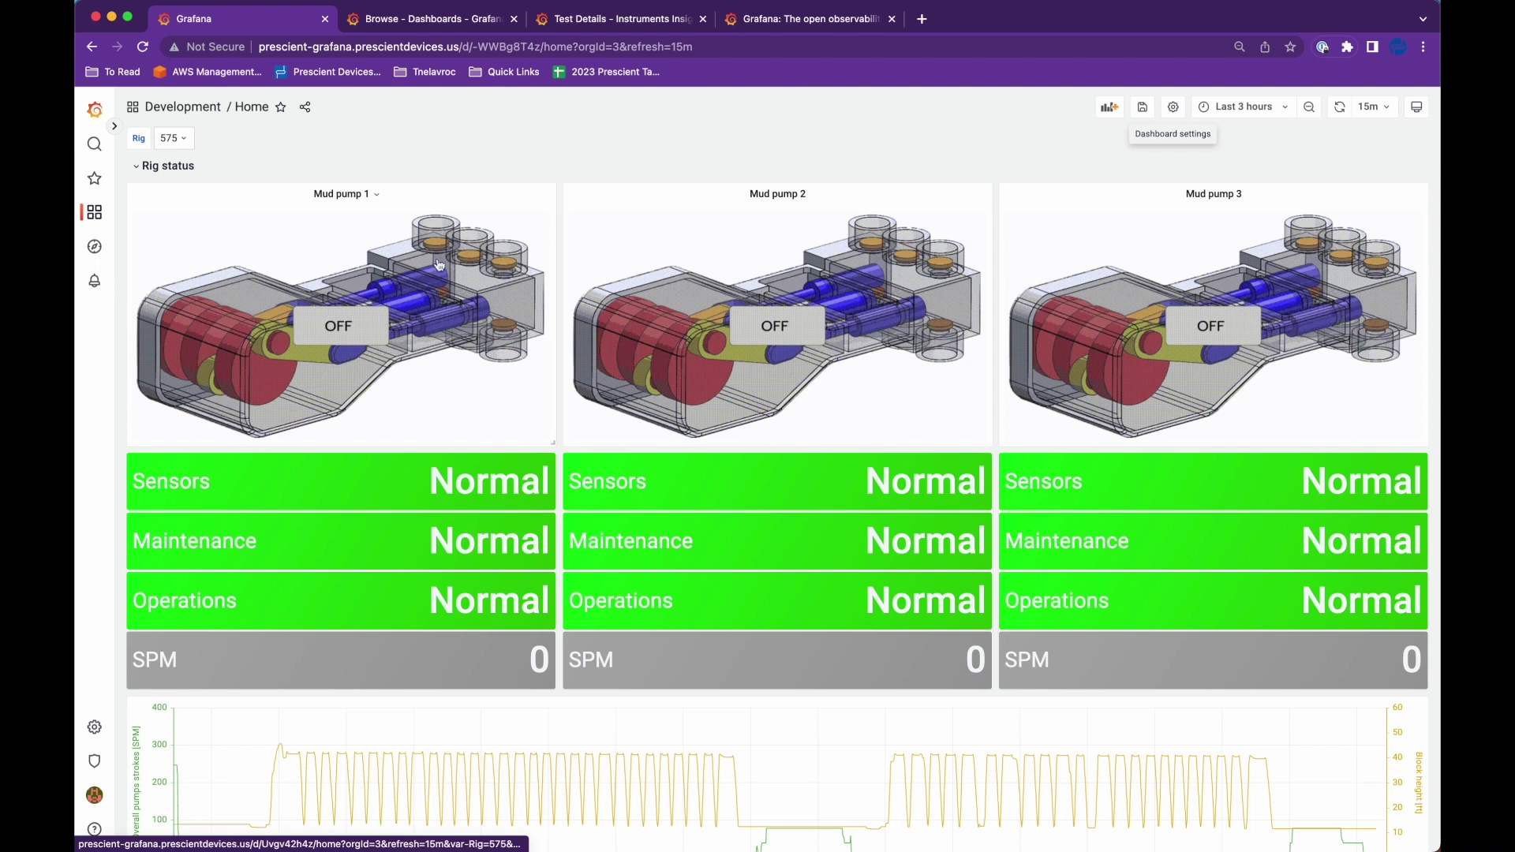
{"action": "left_click", "coordinate": [183, 139]}
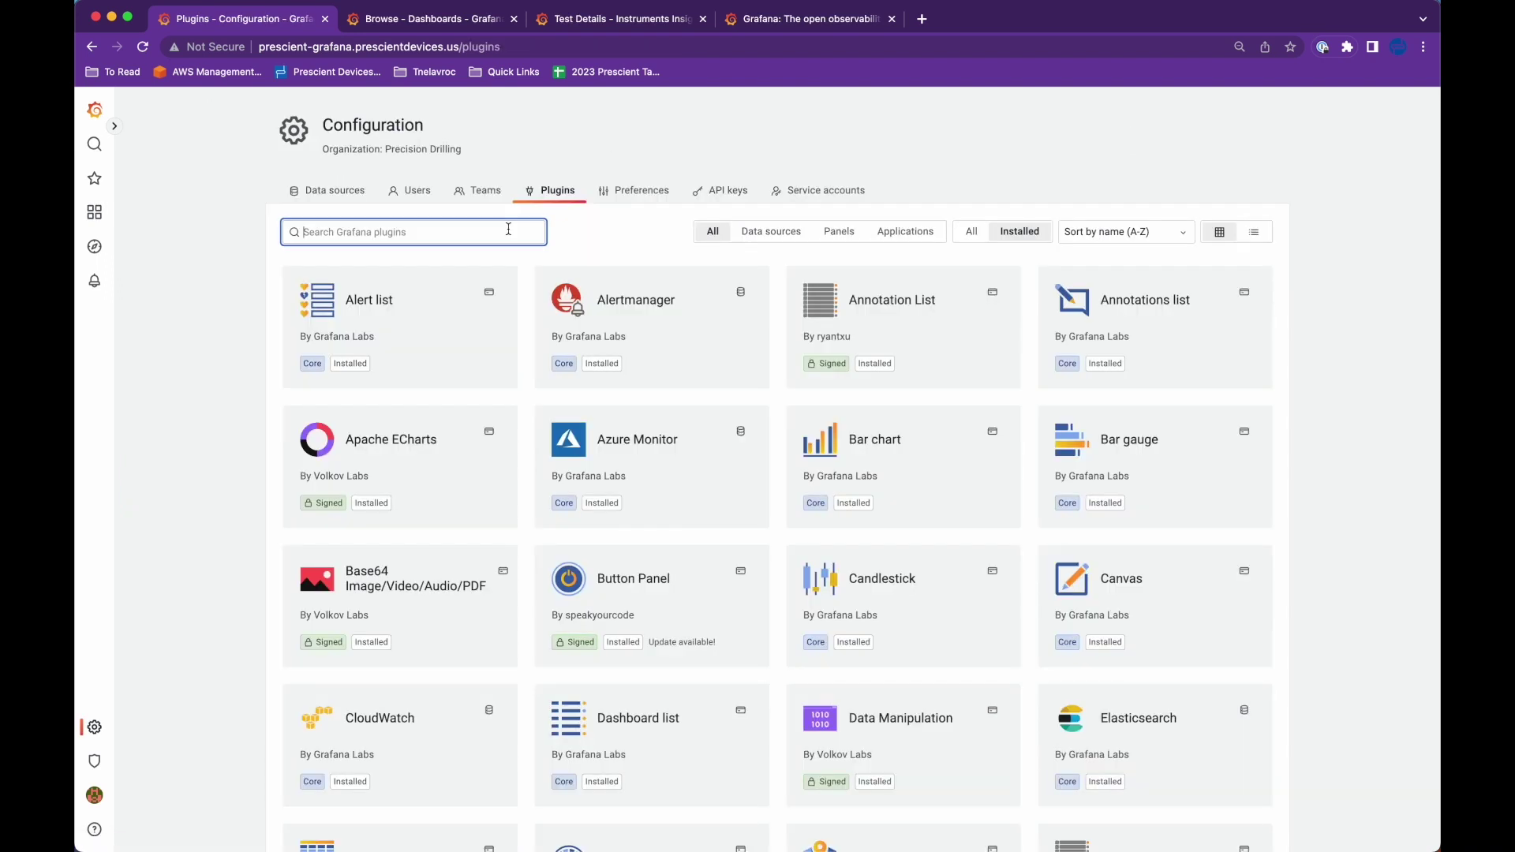
{"action": "type", "text": "plotl"}
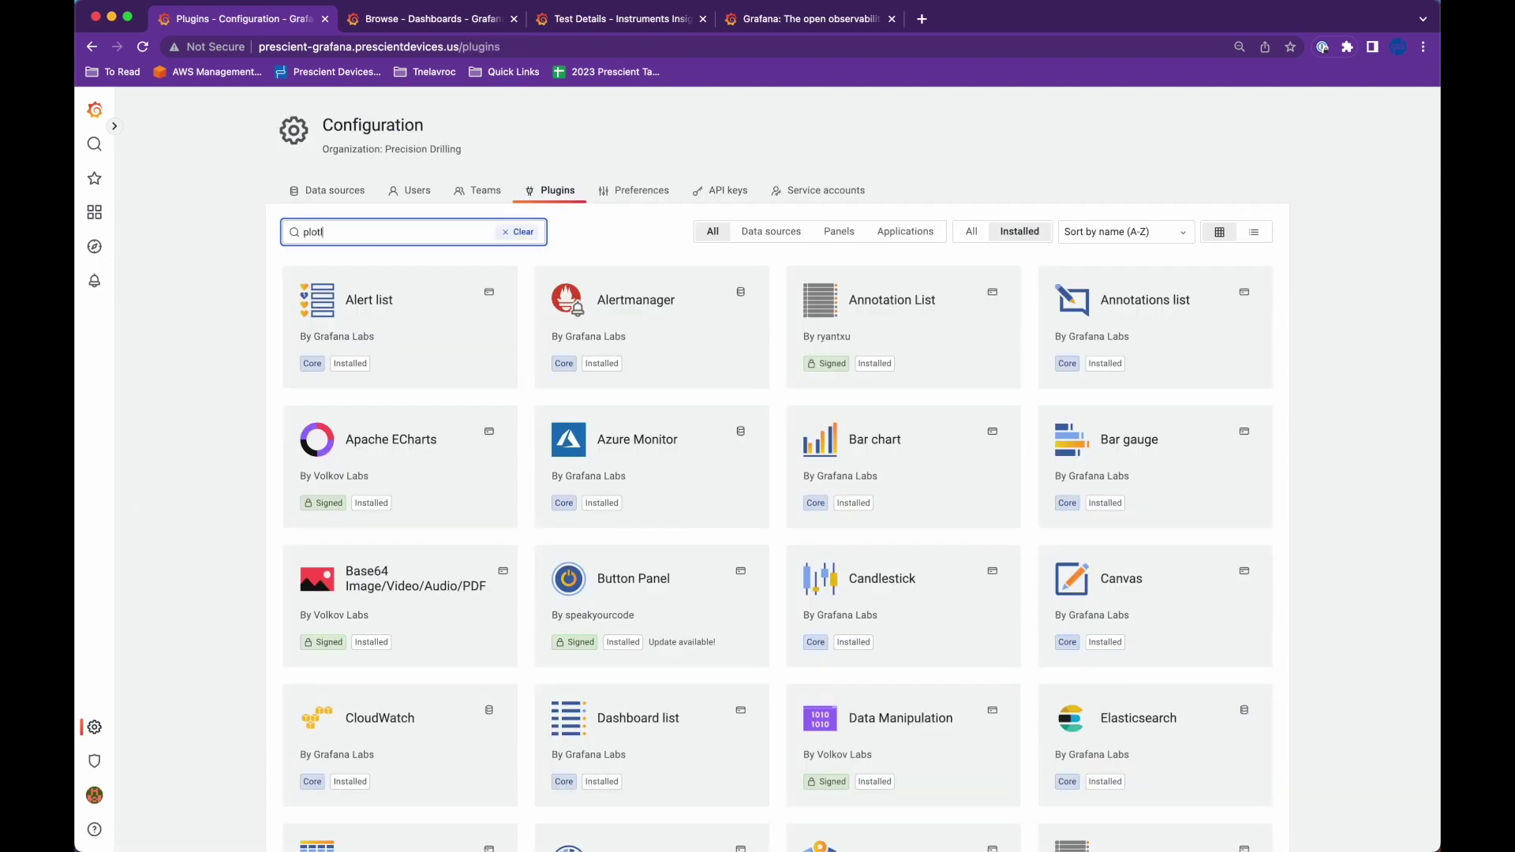
{"action": "type", "text": "y"}
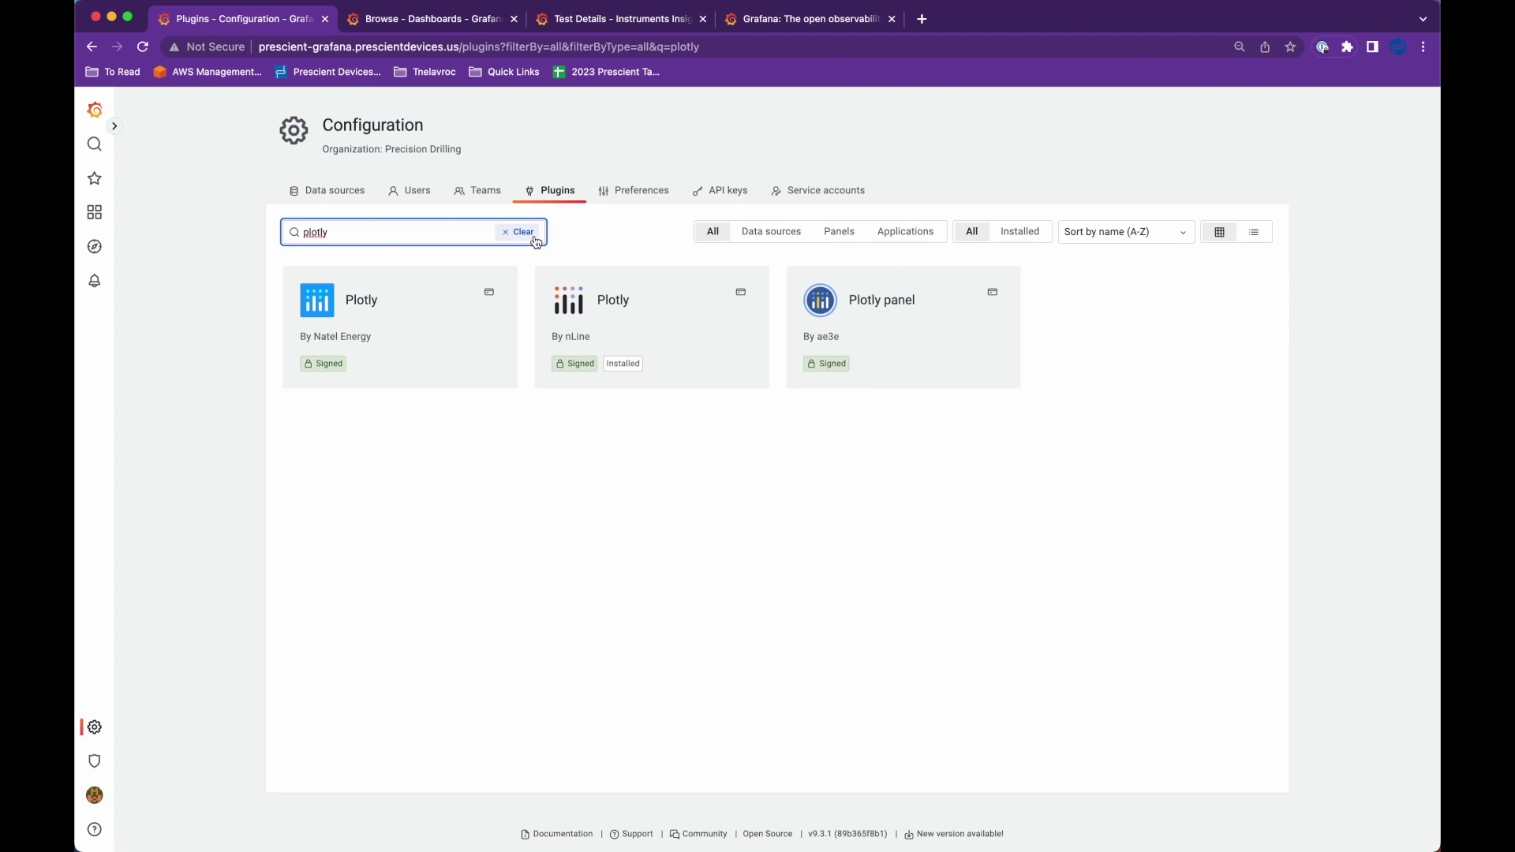
Clear the plotly search so the full catalogue shows, starting with Google Analytics.
{"action": "left_click", "coordinate": [595, 245]}
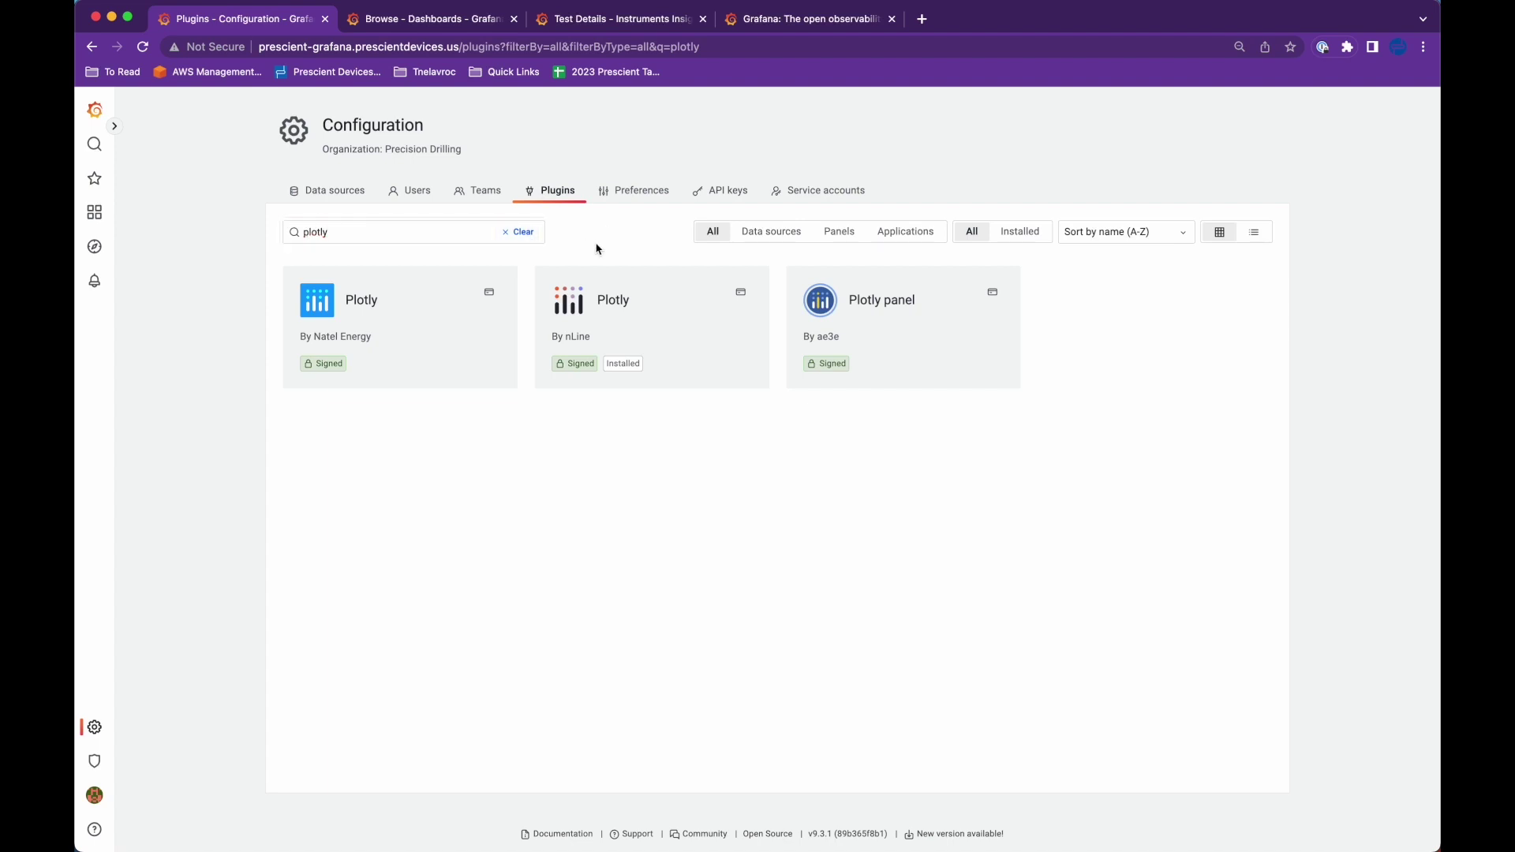
{"action": "left_click", "coordinate": [513, 235]}
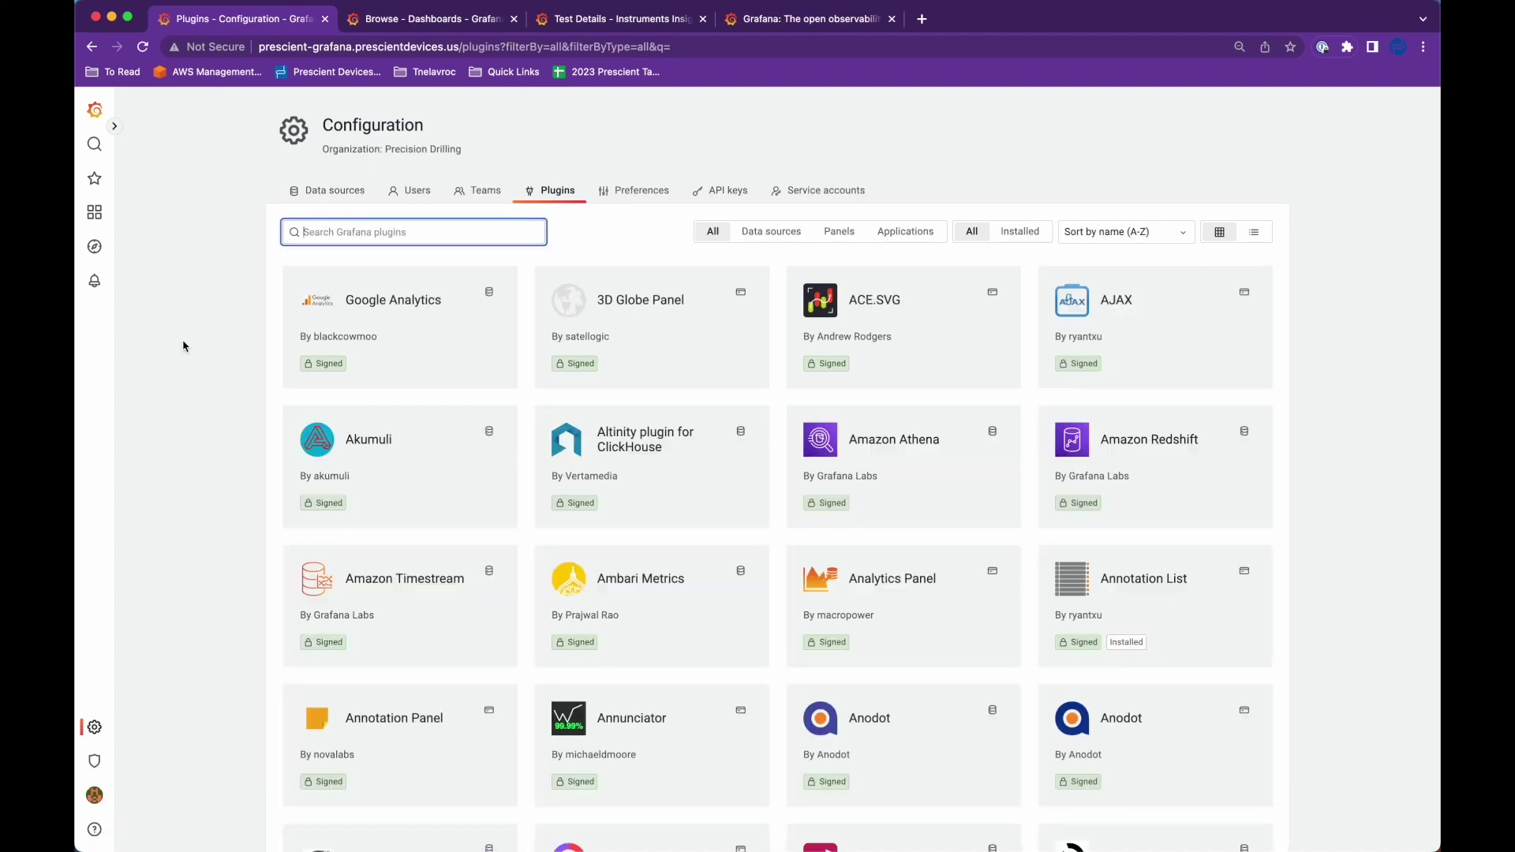
{"action": "left_click", "coordinate": [224, 189]}
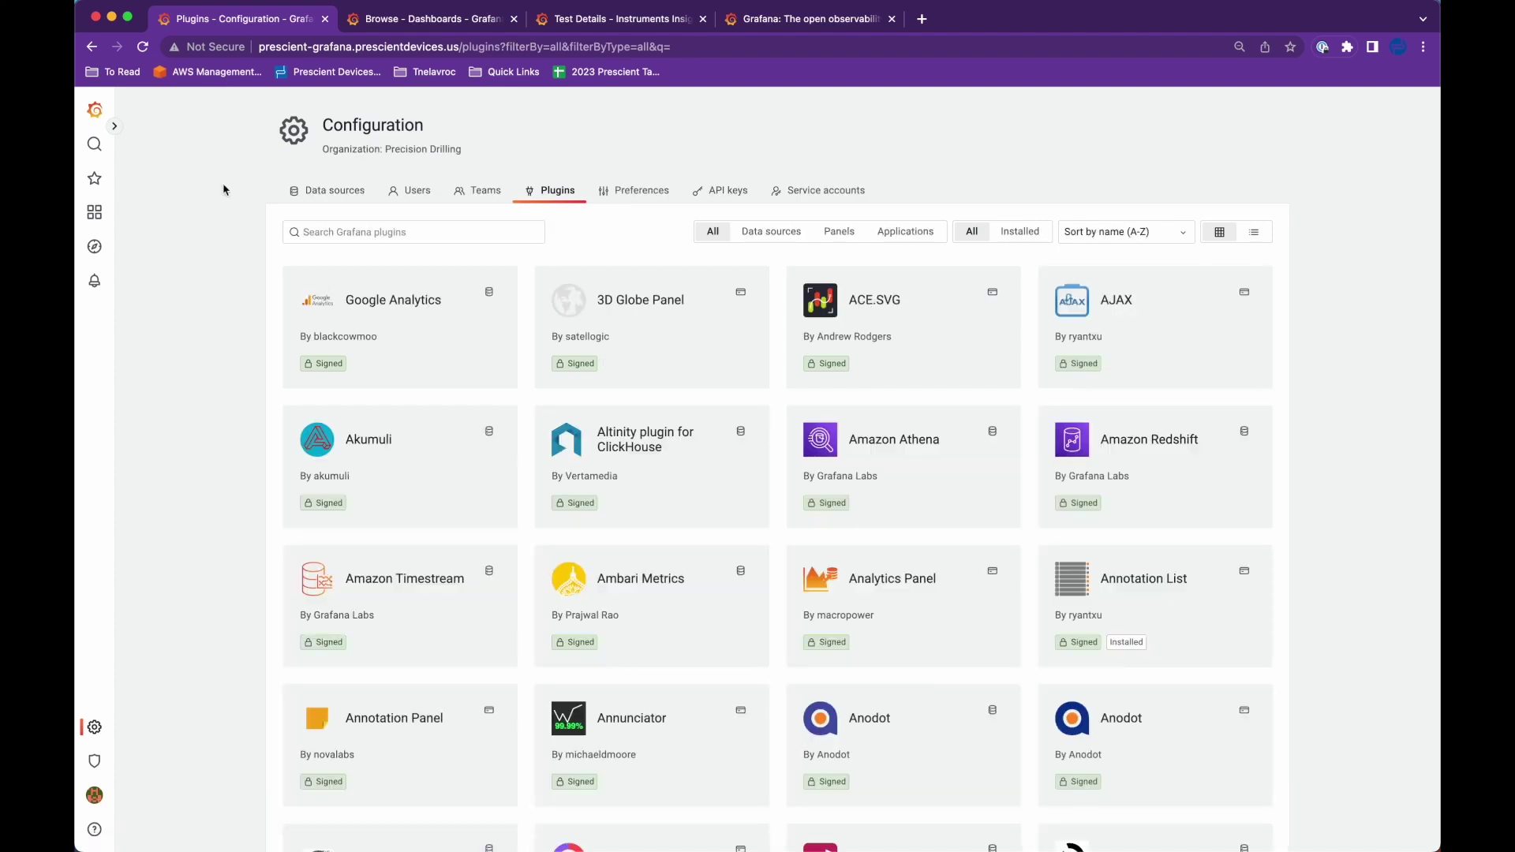